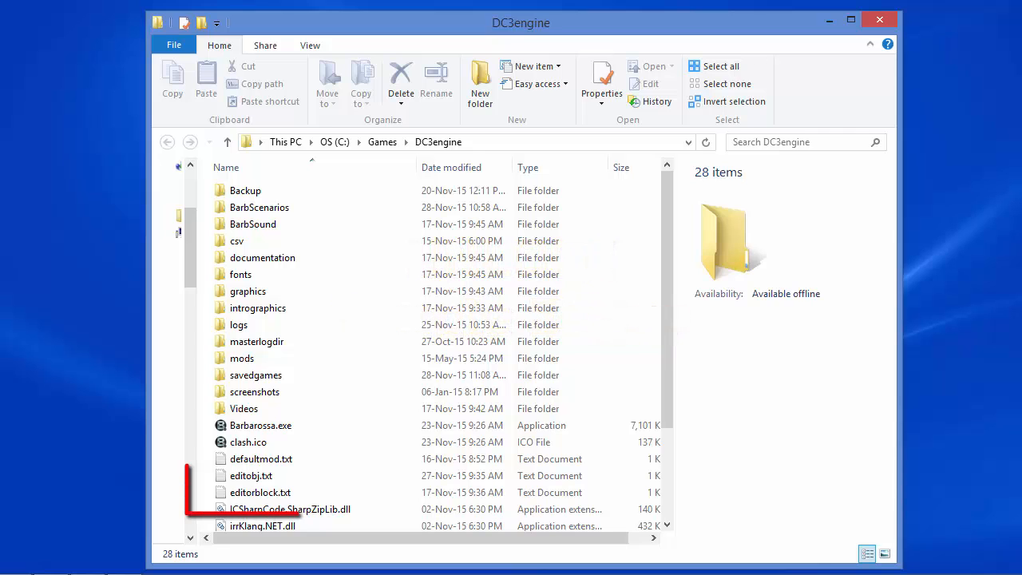
- Change the second line of editorblock.txt in the DC3engine folder to false and save the file
left_click(280, 492)
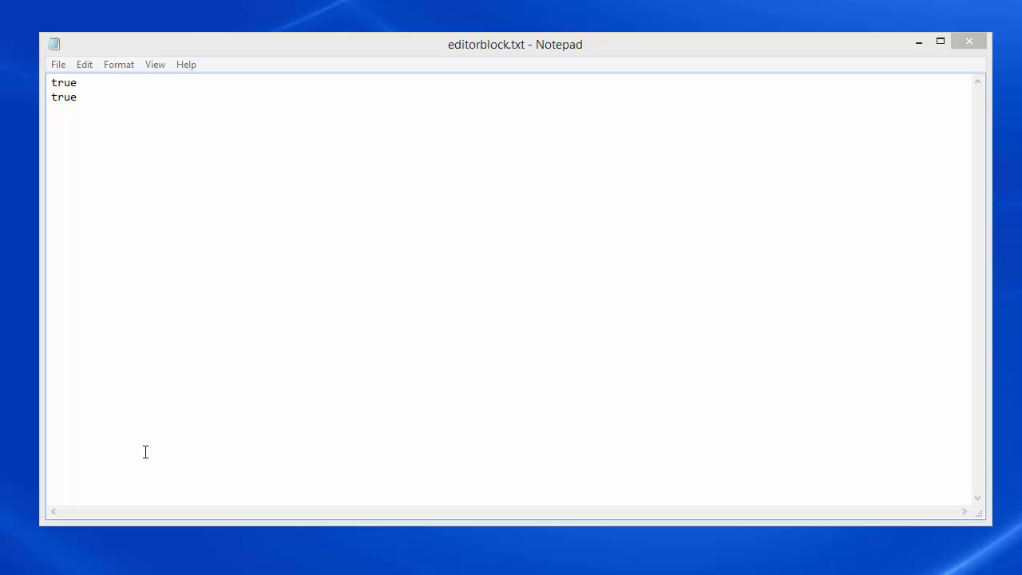
left_click(77, 97)
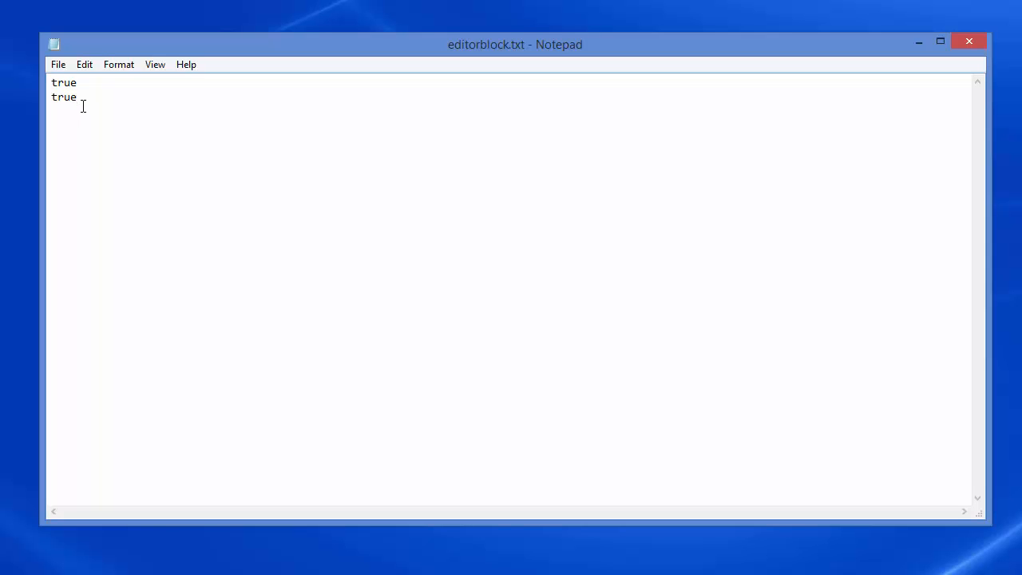
key("BackSpace")
key("BackSpace")
key("BackSpace")
key("BackSpace")
type("false")
left_click(57, 64)
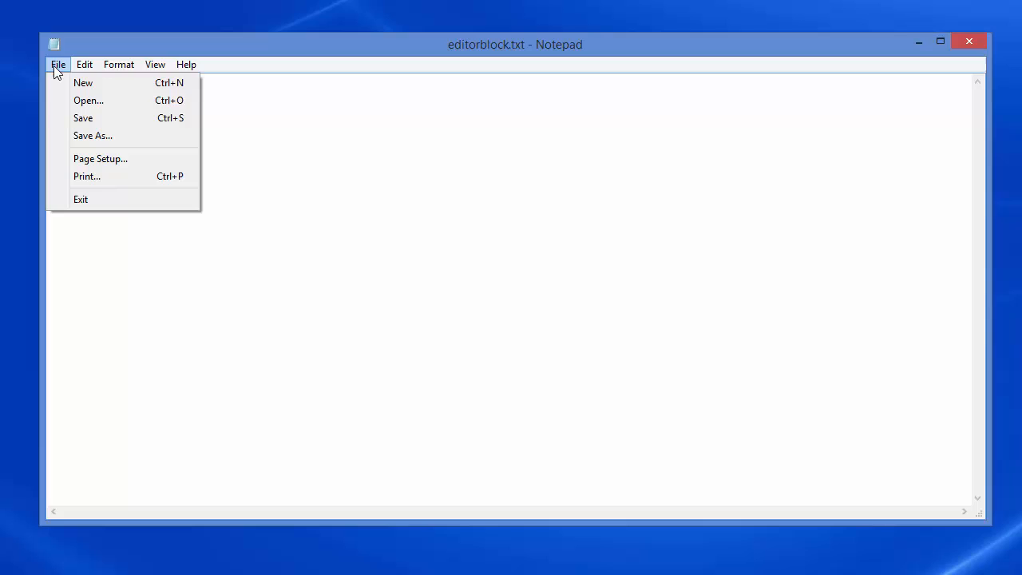
left_click(80, 118)
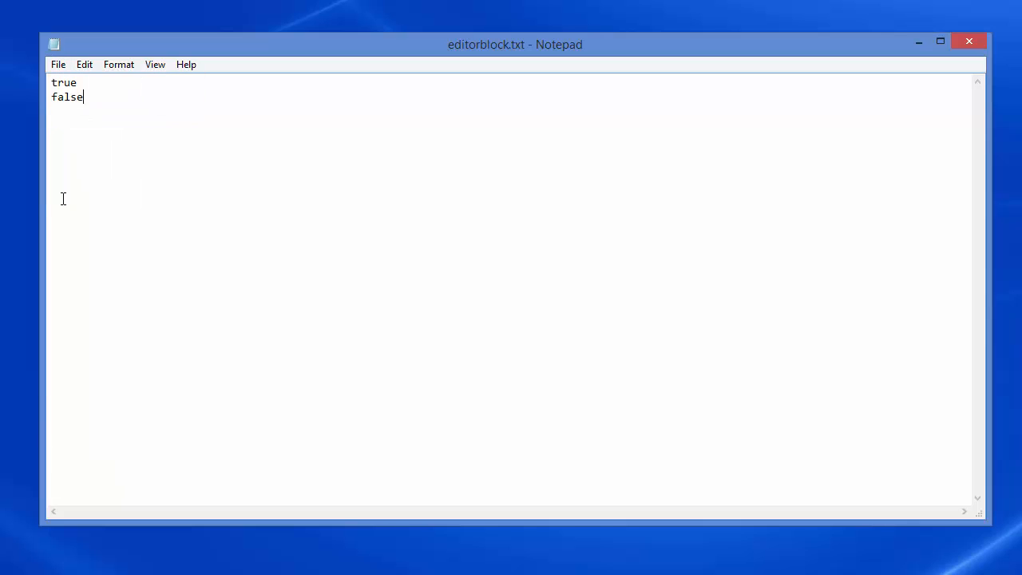
left_click(979, 45)
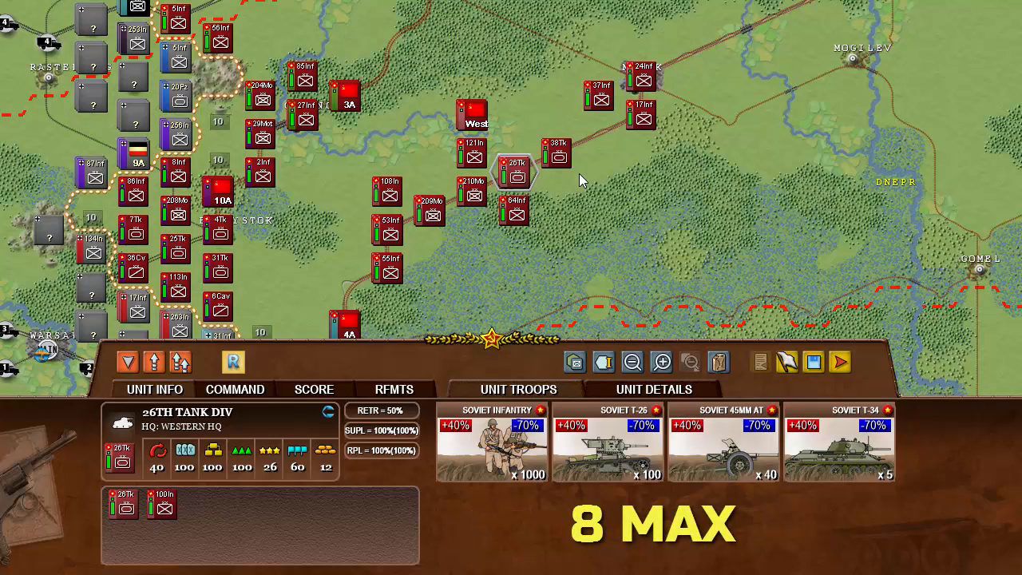
- Inspect the troops of the 38Tk tank division on the campaign map
left_click(560, 177)
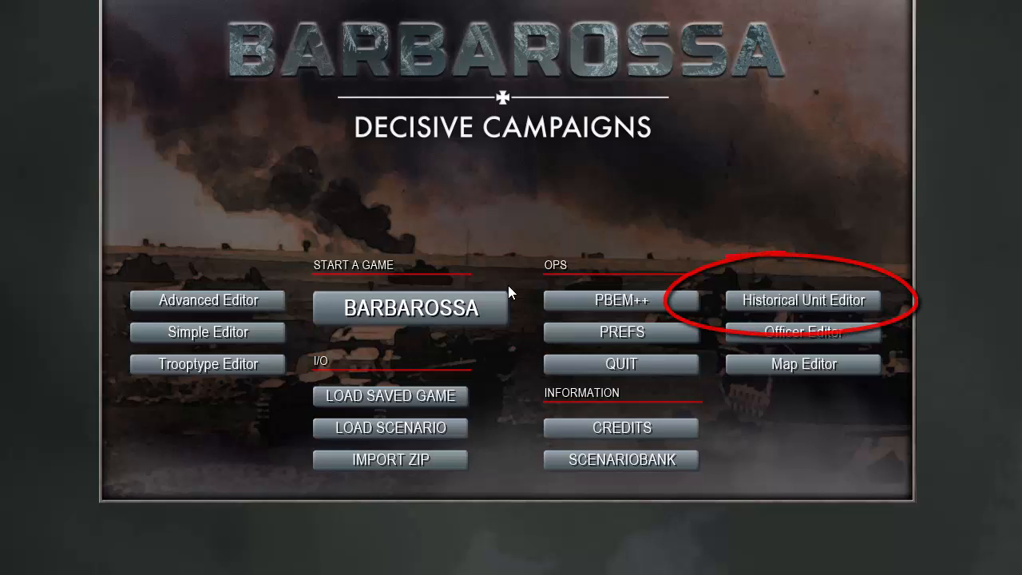
- Open the Historical Unit Editor and load the Soviet_HistUnits.dc3his historical library from BarbScenarios
left_click(785, 299)
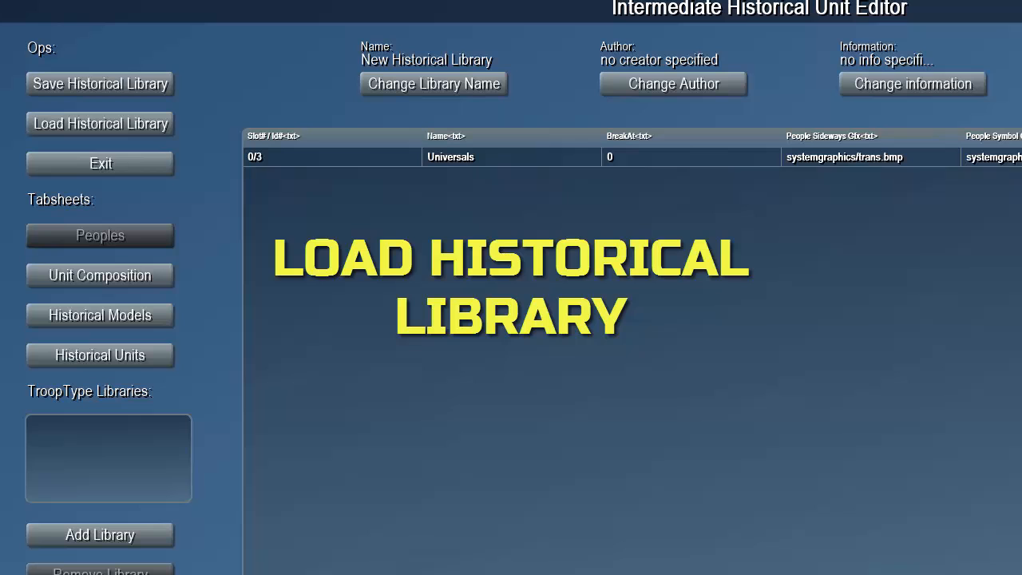
left_click(125, 126)
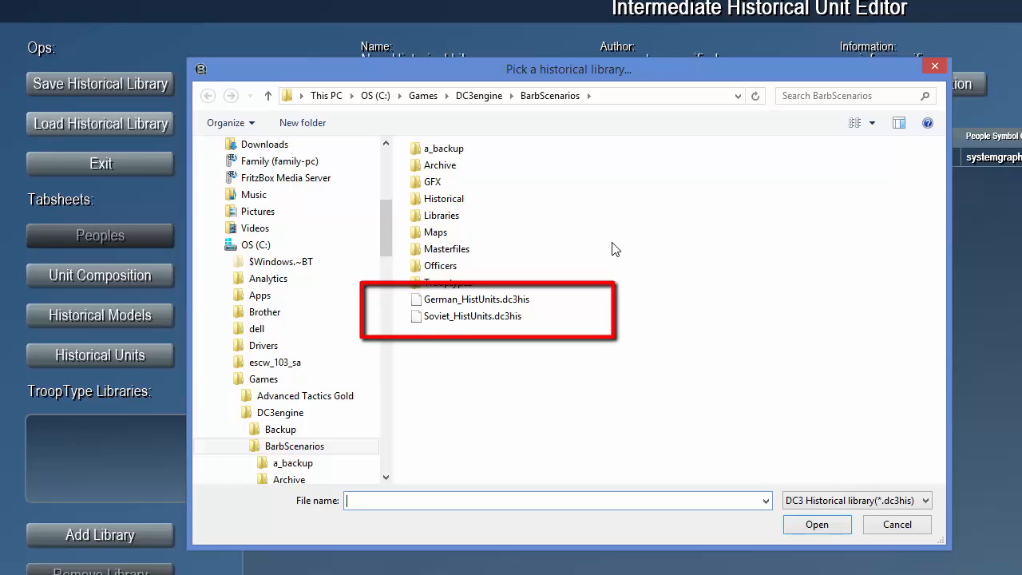
left_click(495, 319)
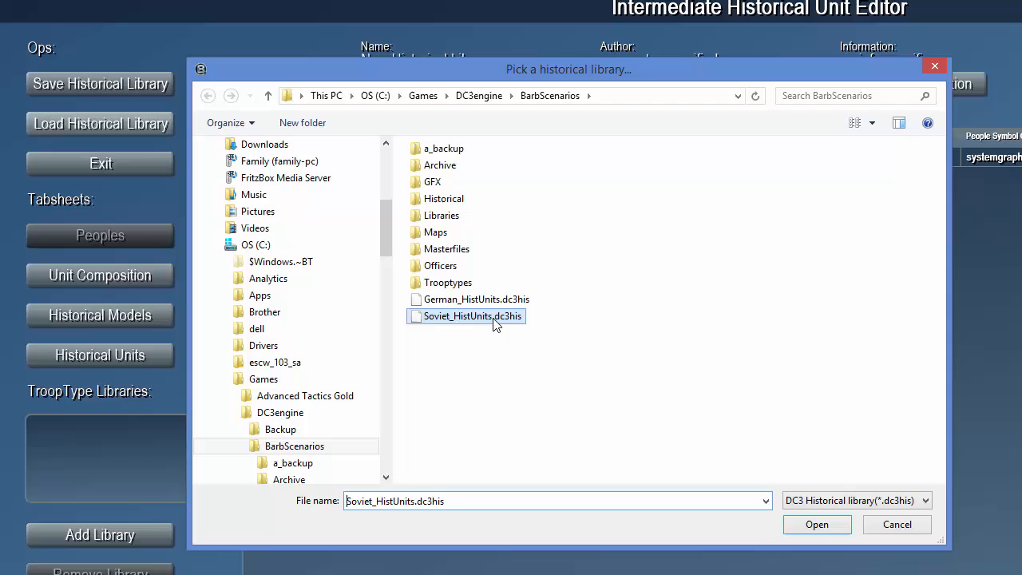
left_click(803, 531)
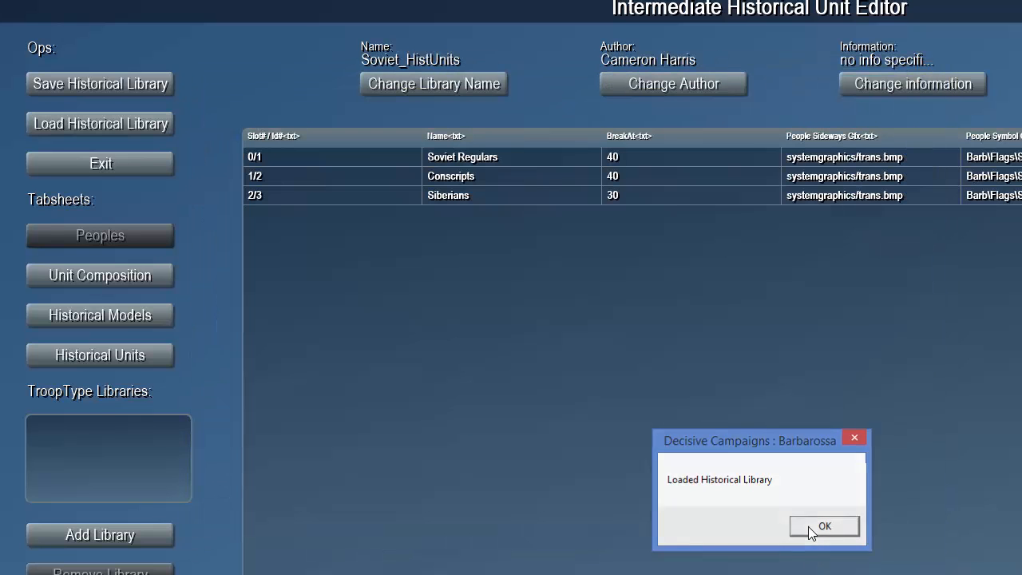
left_click(808, 526)
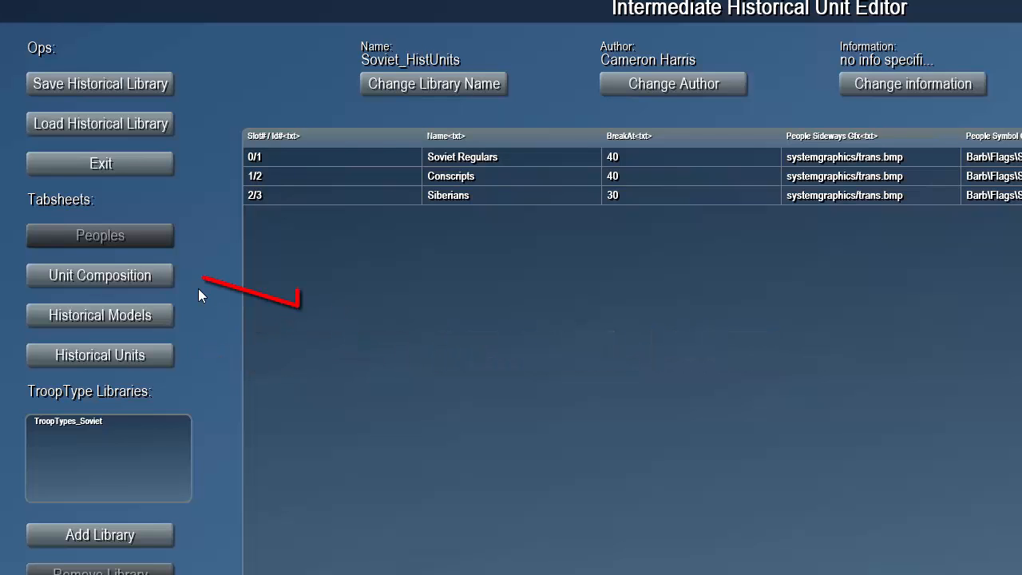
- Show the unit compositions and compare the full names of the two tank division rows
left_click(146, 284)
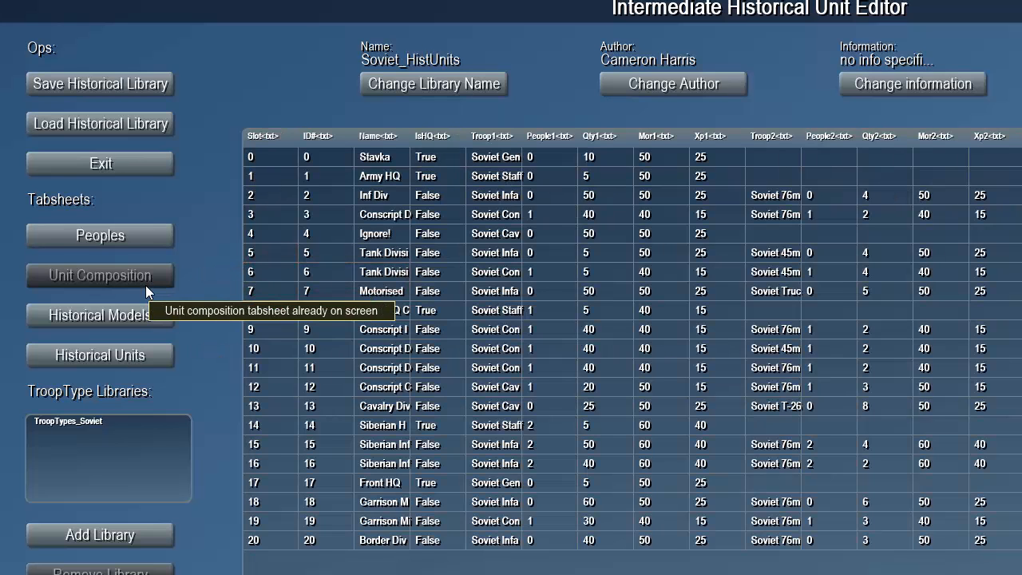
left_click(390, 254)
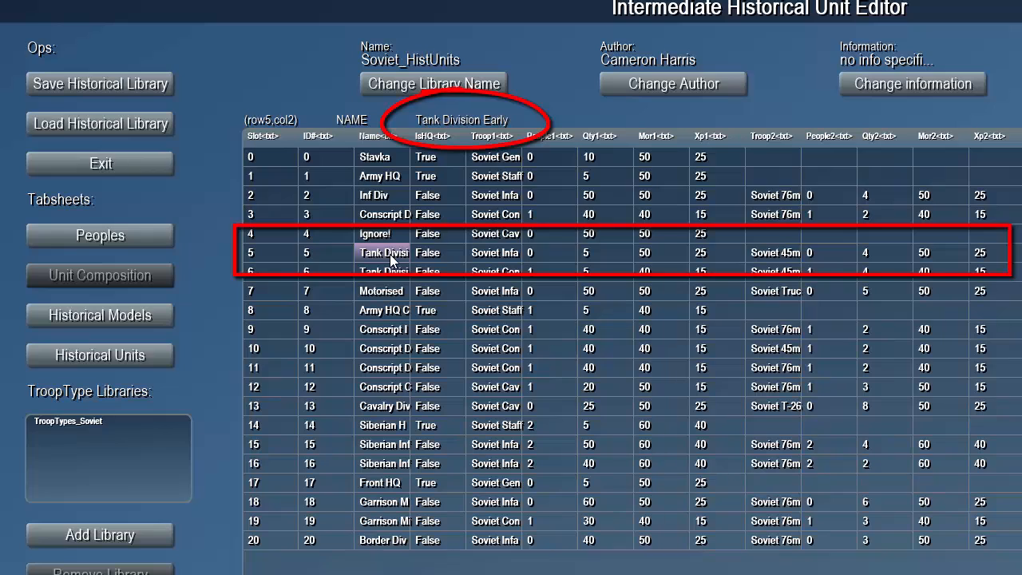
left_click(376, 277)
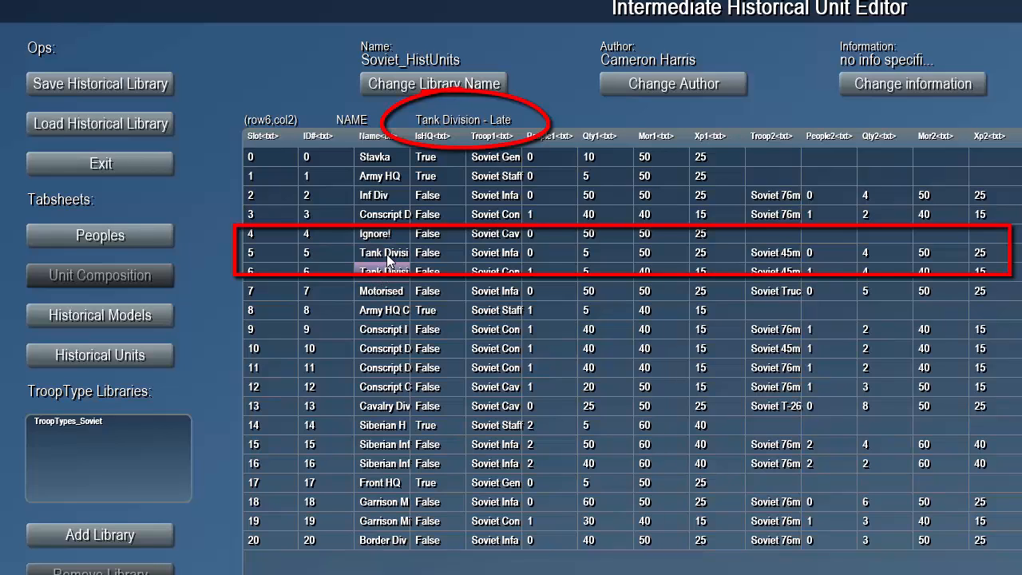
left_click(386, 253)
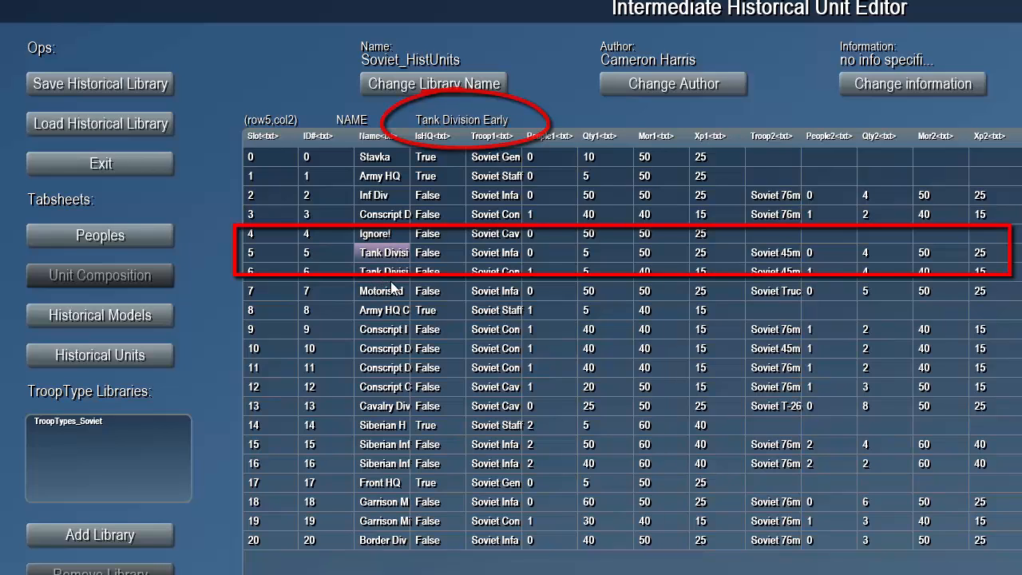
- Examine the Tank Division Early row across its four troop slots for troop types and quantities
key("Right")
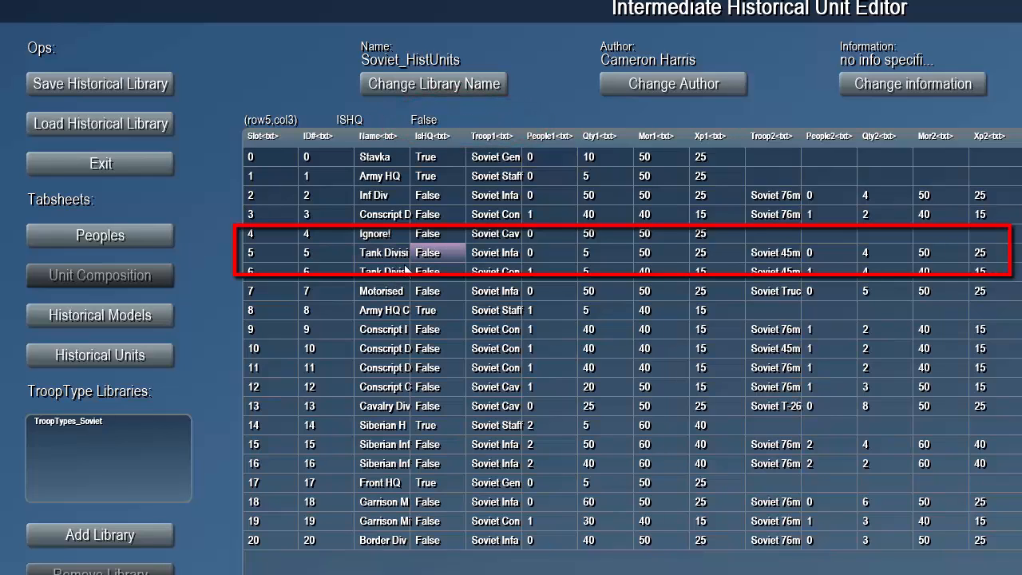
key("Right")
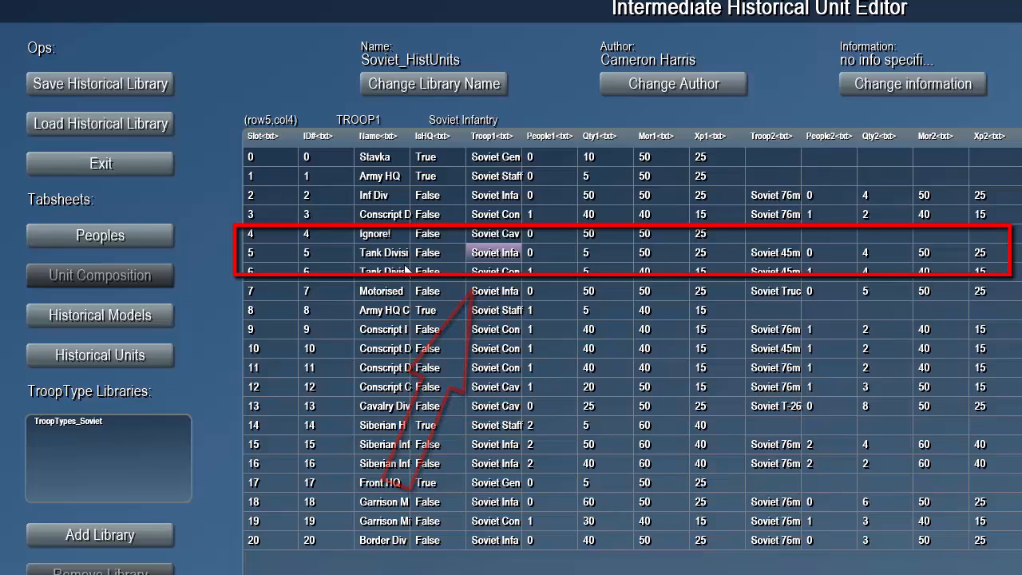
key("Right")
key("Right")
key("Right")
key("Right")
key("Right")
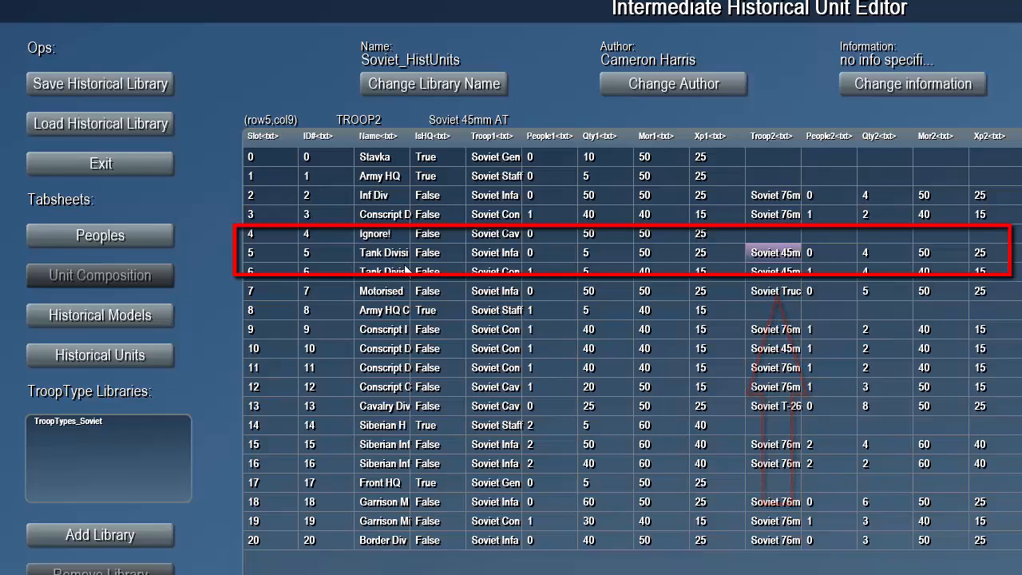
key("Right")
key("Right")
key("Right")
key("Right")
key("Right")
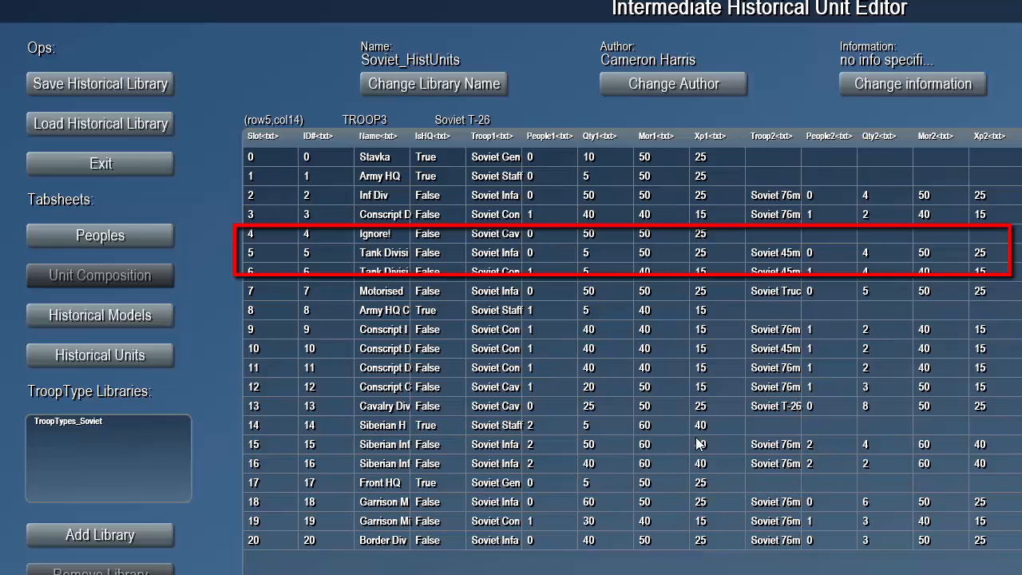
scroll(631, 343, "right", 8)
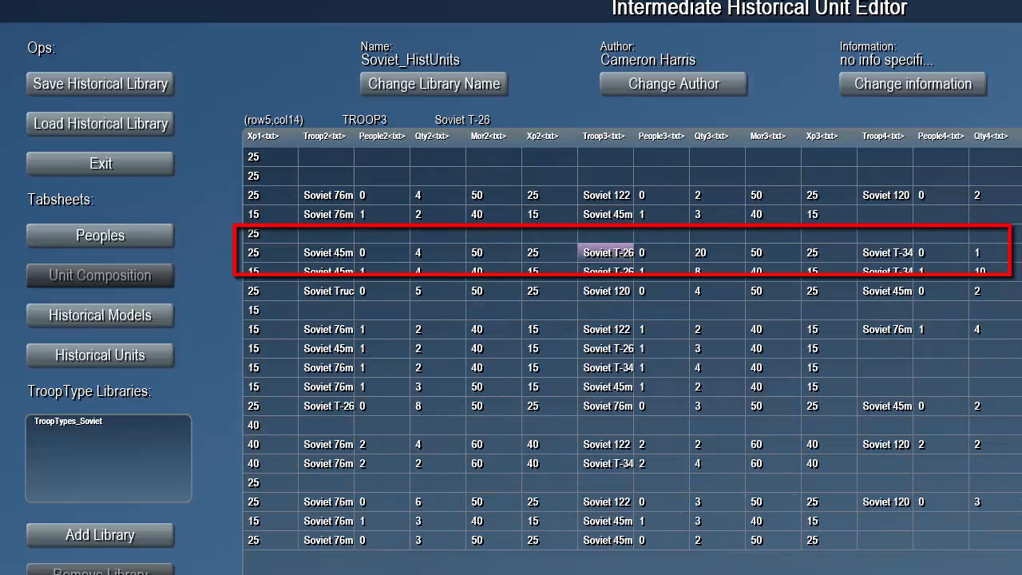
scroll(631, 343, "right", 2)
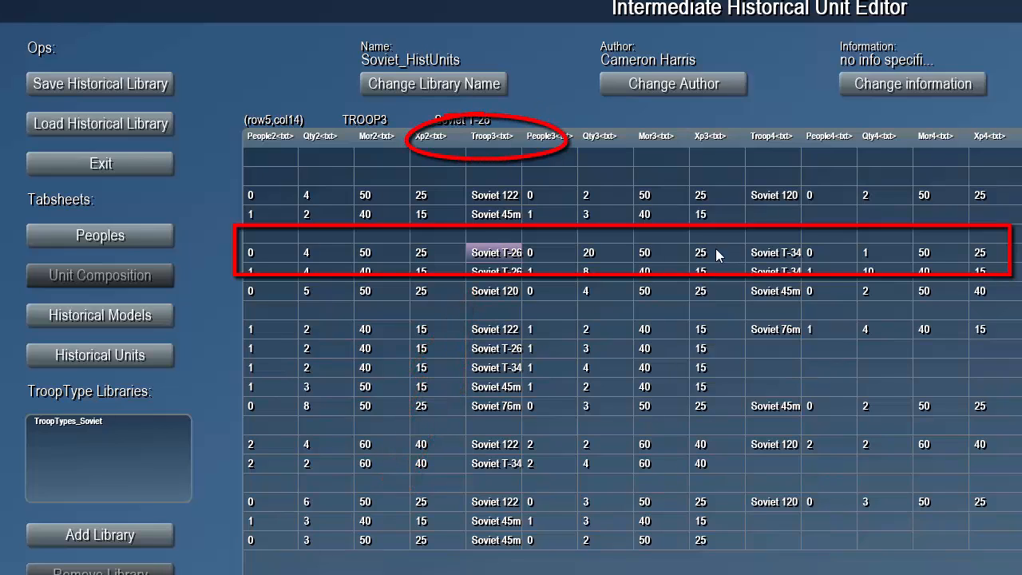
left_click(766, 253)
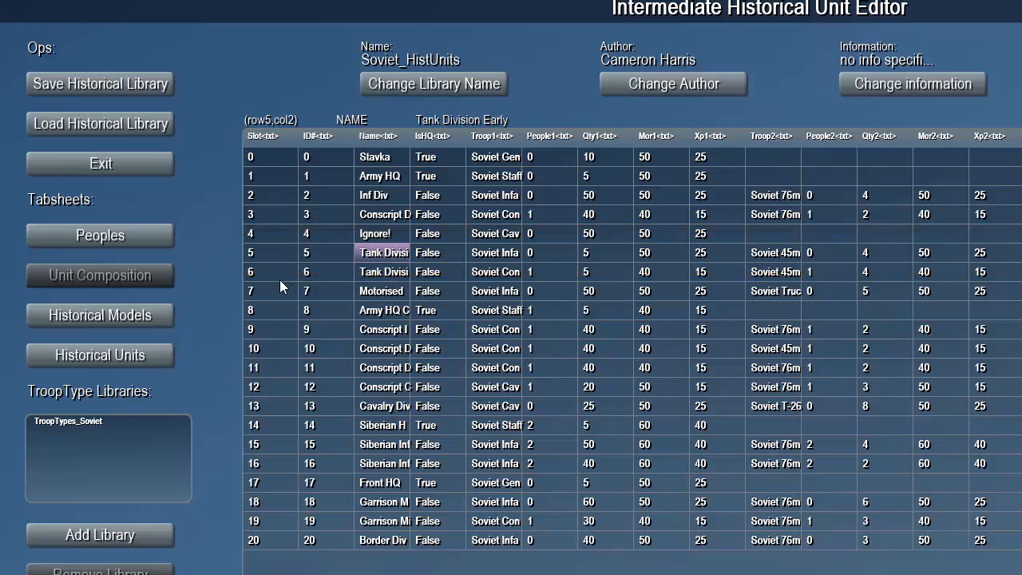
- Review the historical units list for the tank divisions based on the Tank Div Early model
left_click(92, 357)
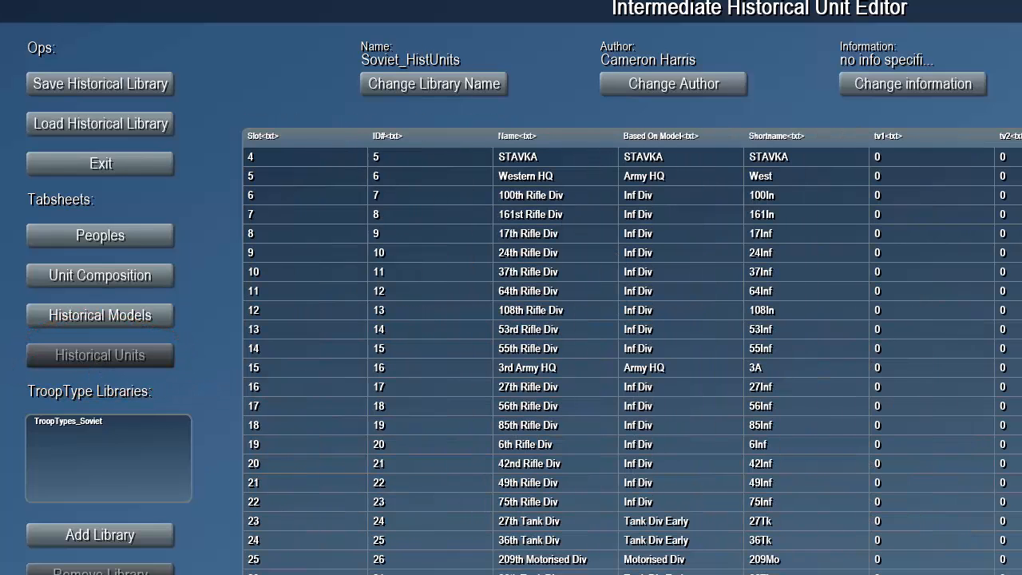
left_click(533, 522)
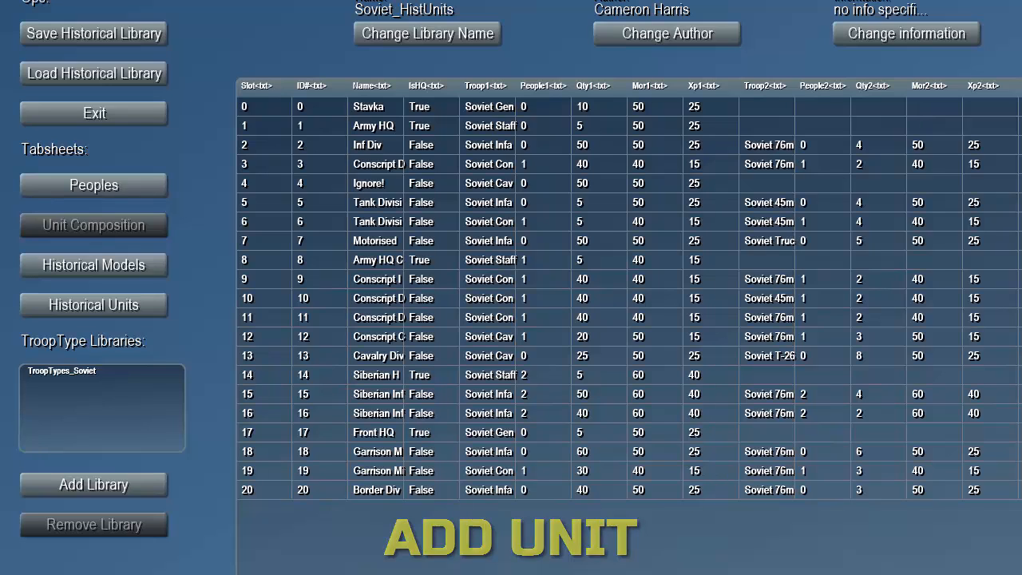
- Add a new unit composition and name it Tank Div Early V2
left_click(361, 573)
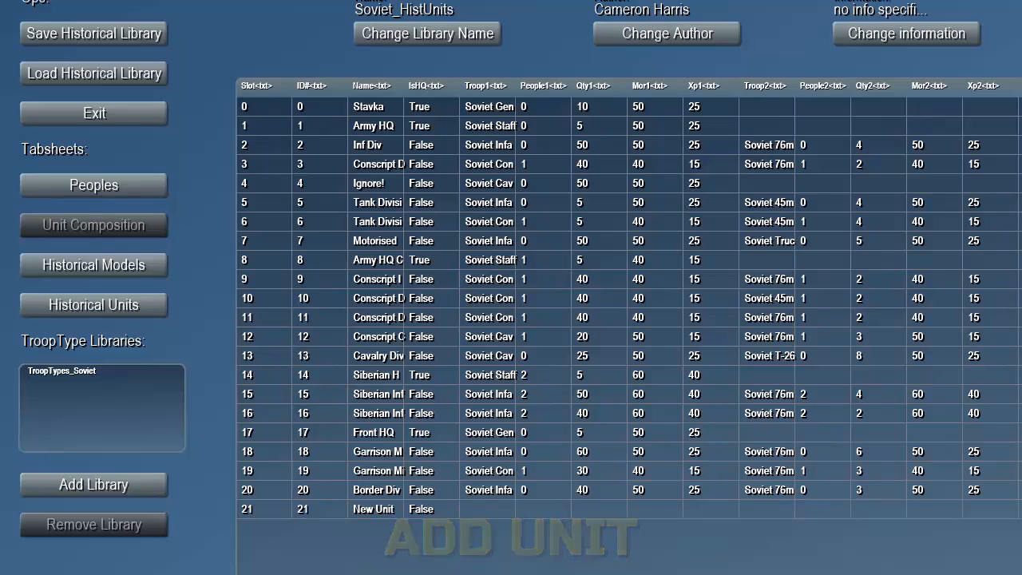
left_click(363, 508)
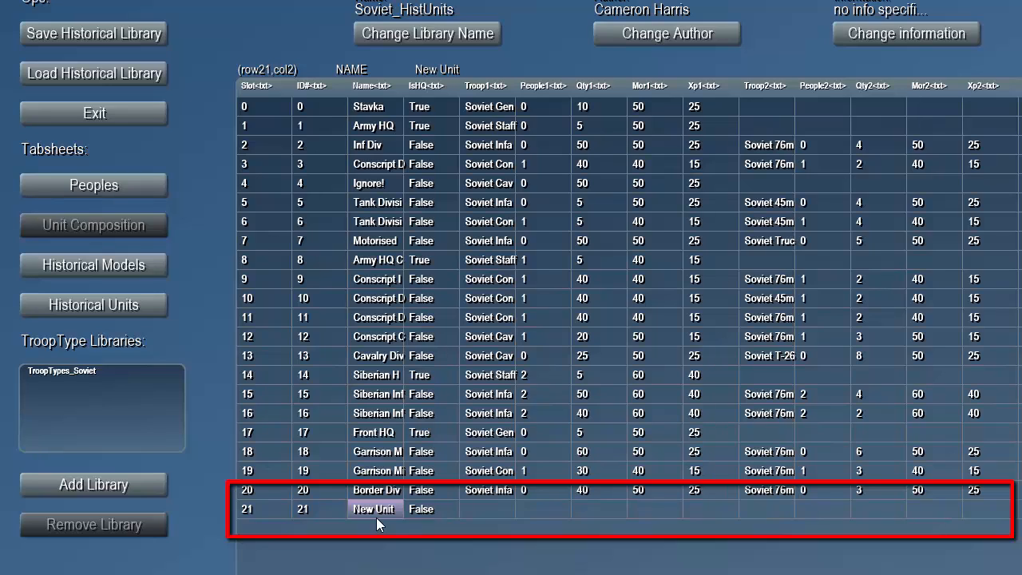
left_click(378, 520)
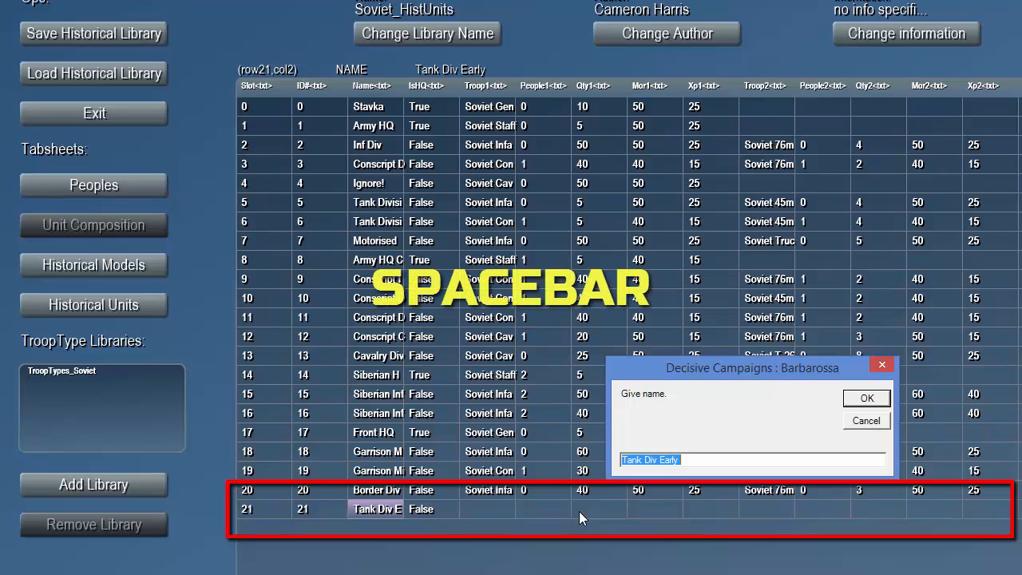
left_click(697, 458)
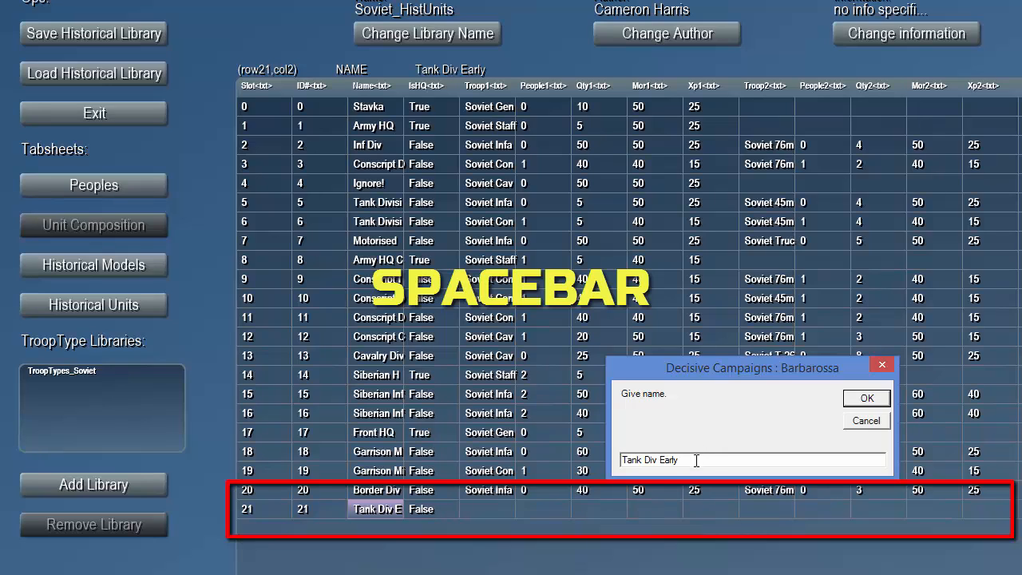
type("V2")
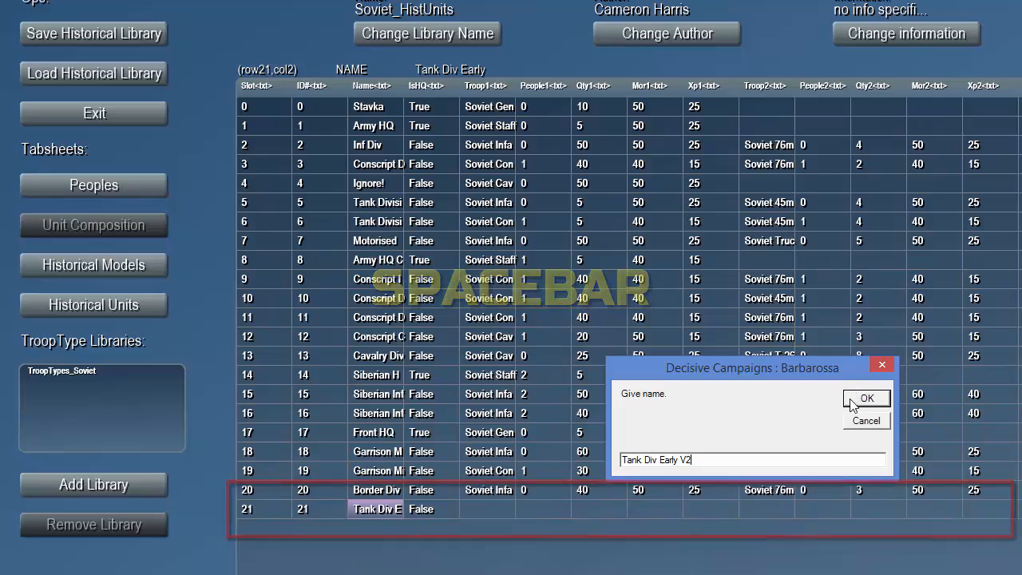
key("space")
- Set the first troop type of the Tank Div Early V2 composition to Soviet Infantry
left_click(429, 510)
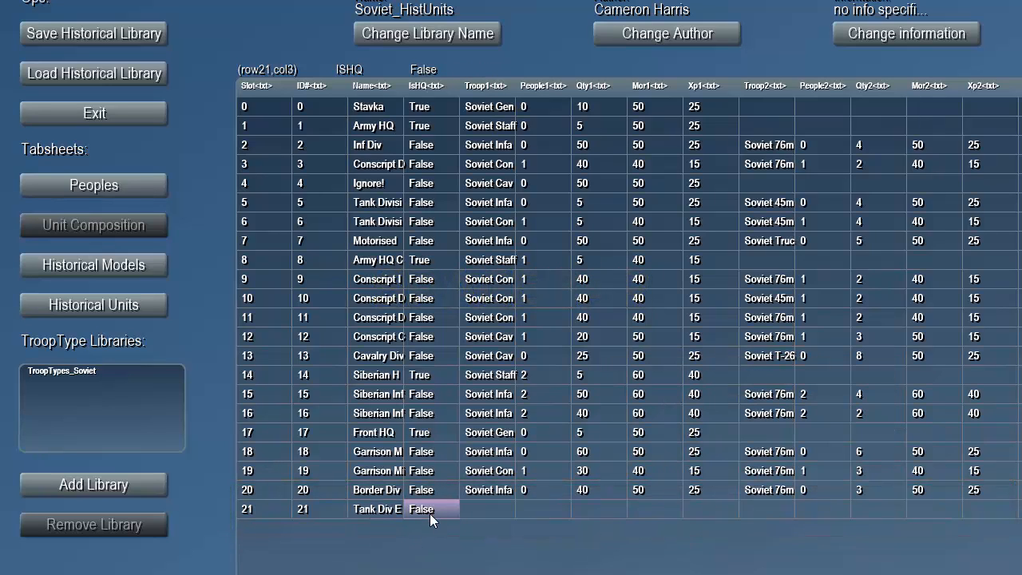
left_click(482, 516)
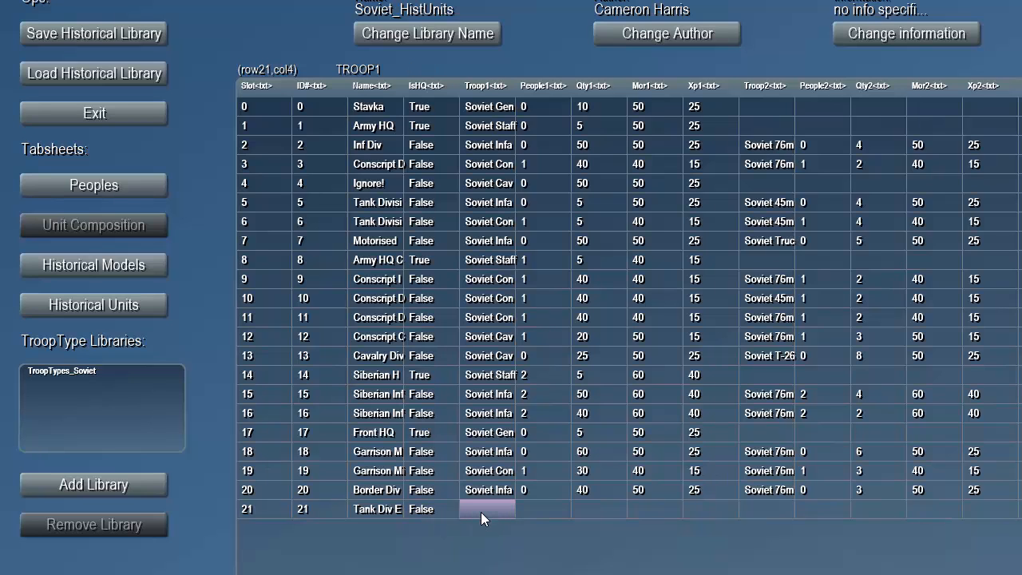
left_click(480, 512)
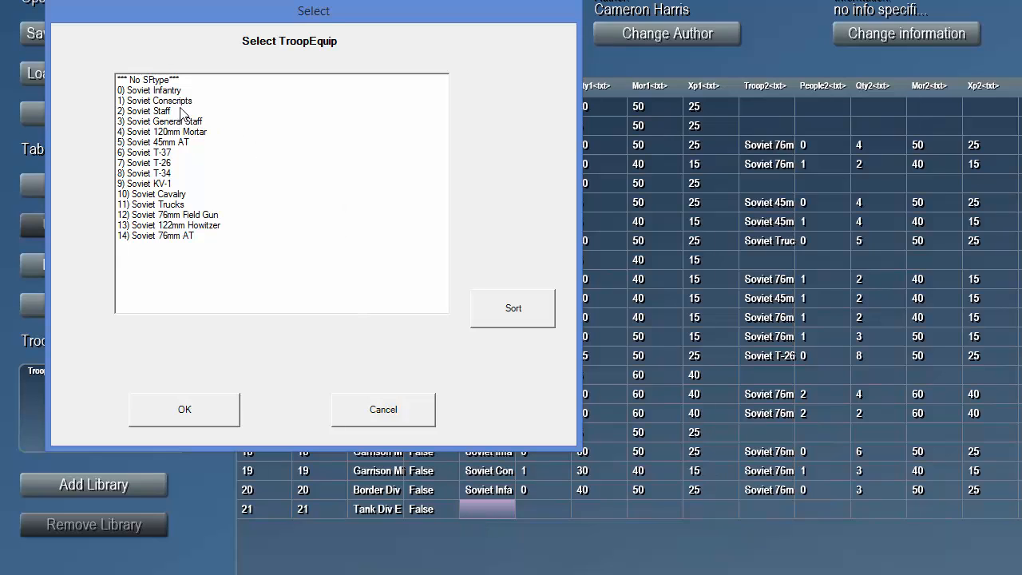
left_click(160, 90)
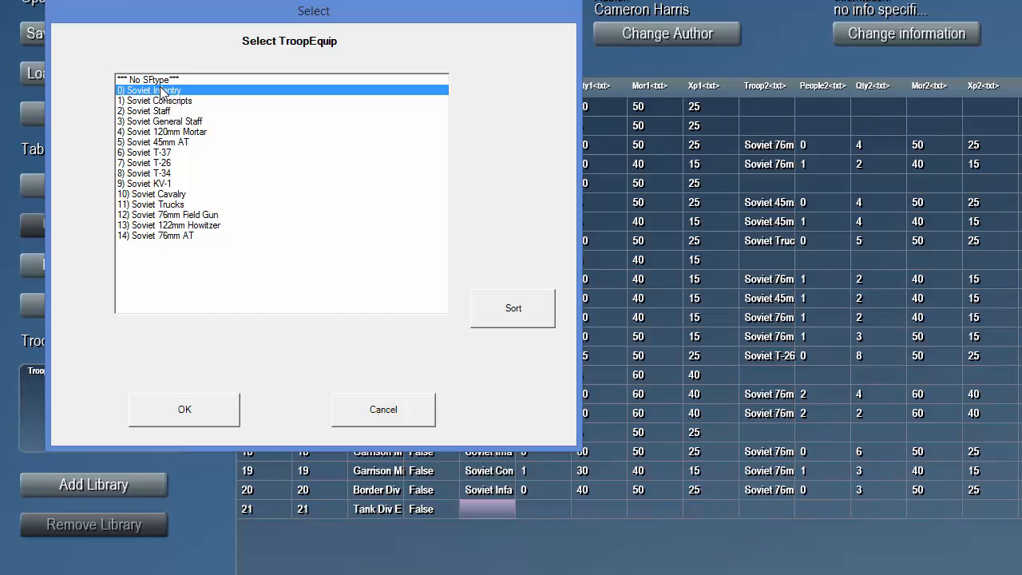
left_click(197, 409)
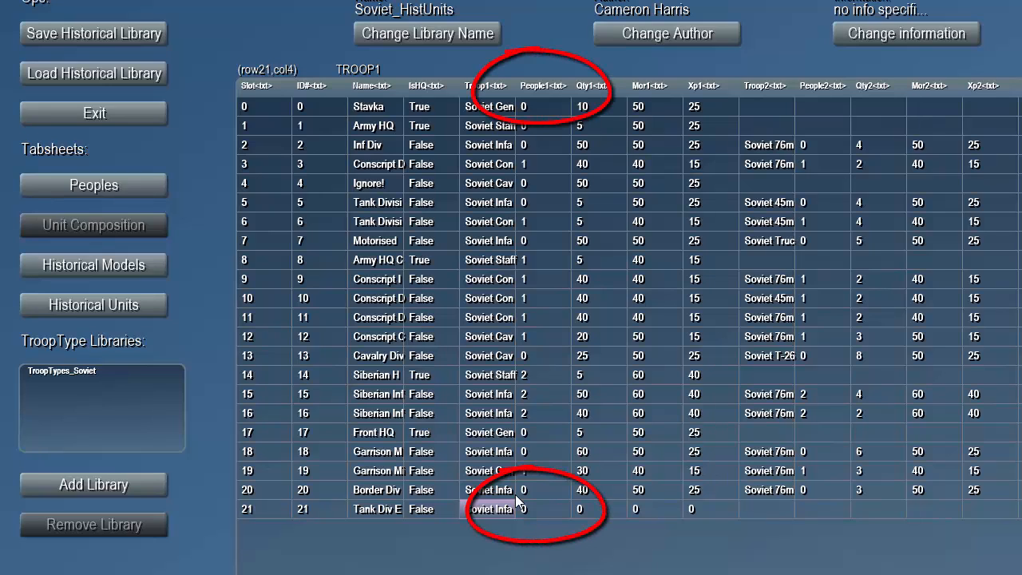
- Check the peoples list for the Soviet Regulars slot number and compare it with the first troop's people value in the Tank Div Early V2 composition
left_click(140, 182)
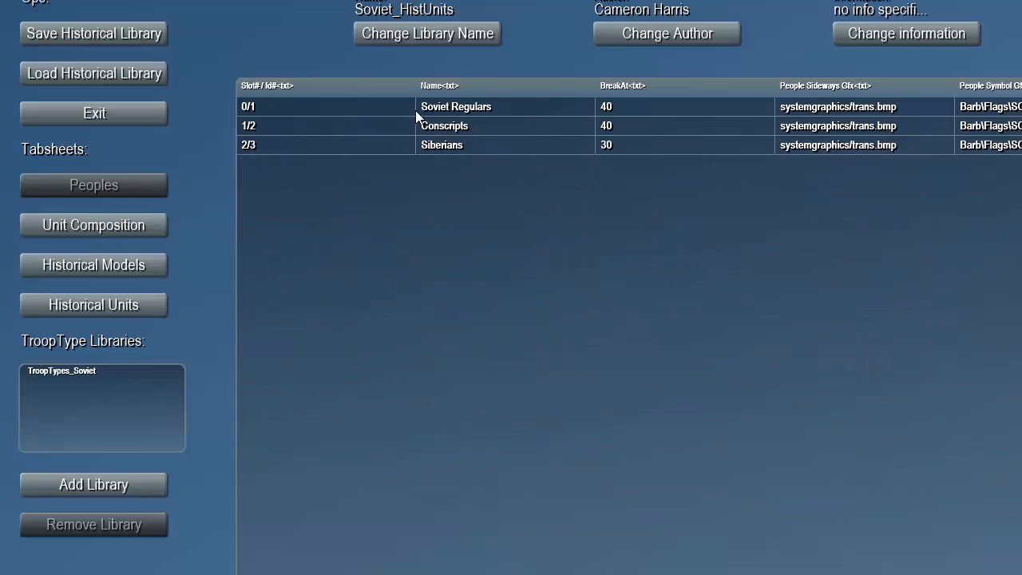
left_click(481, 110)
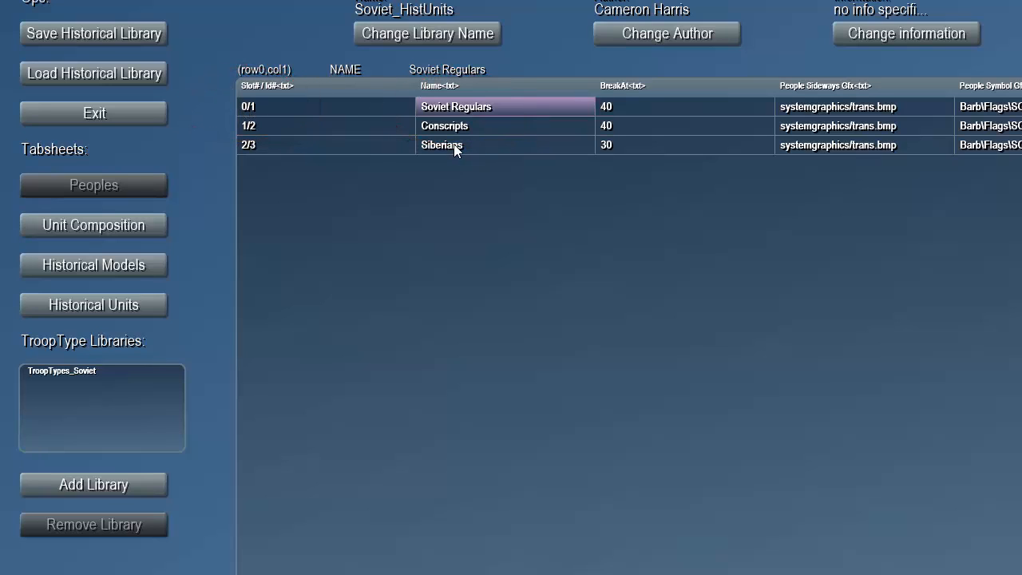
left_click(250, 108)
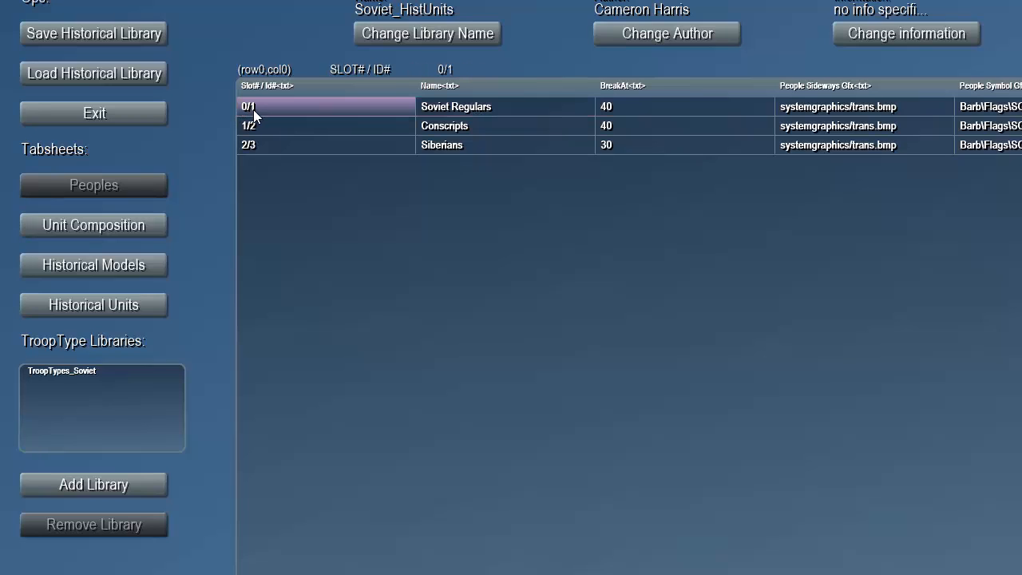
left_click(118, 228)
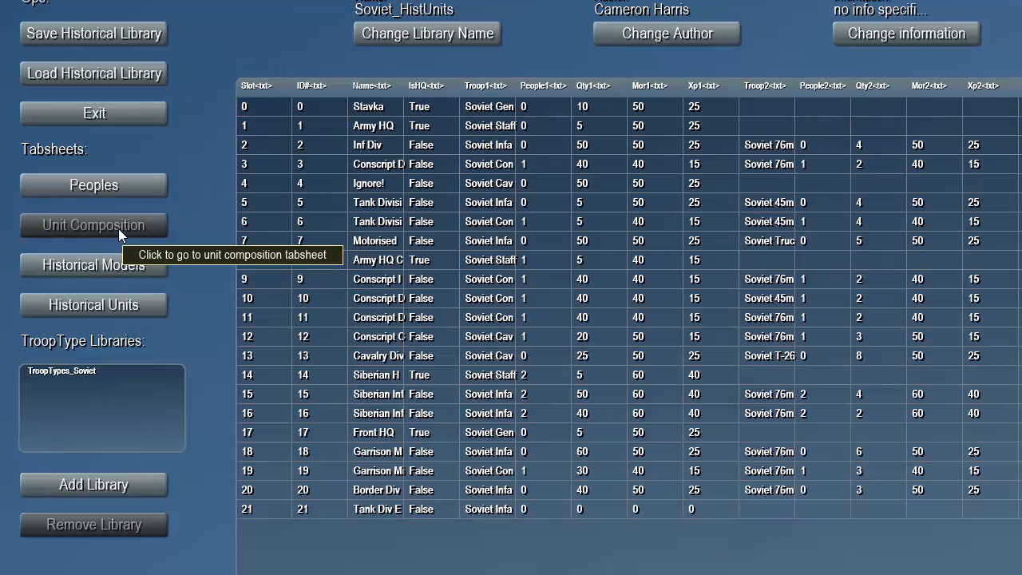
left_click(531, 511)
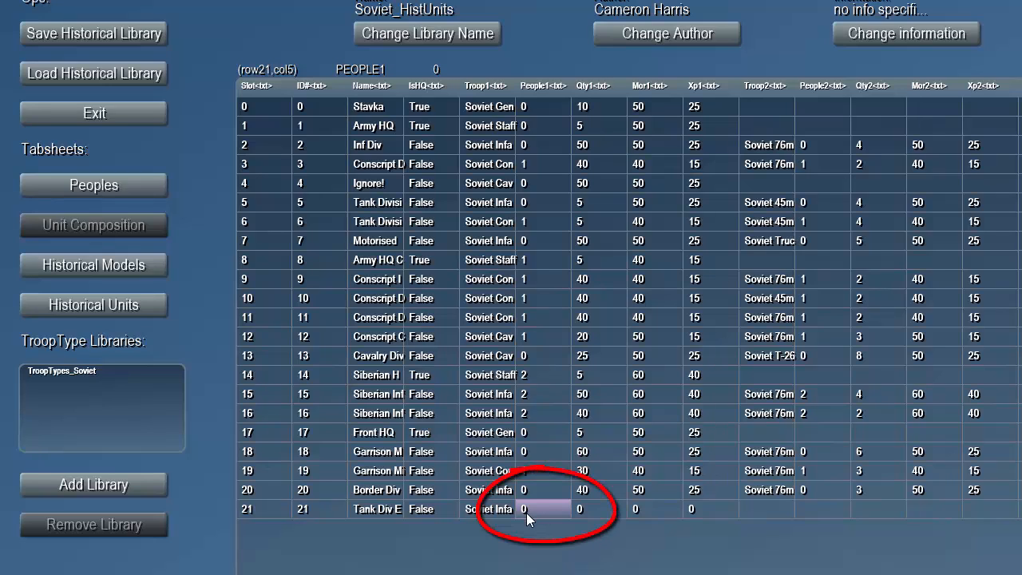
- Set the first troop's quantity to 5 in the Tank Div Early V2 composition
left_click(599, 501)
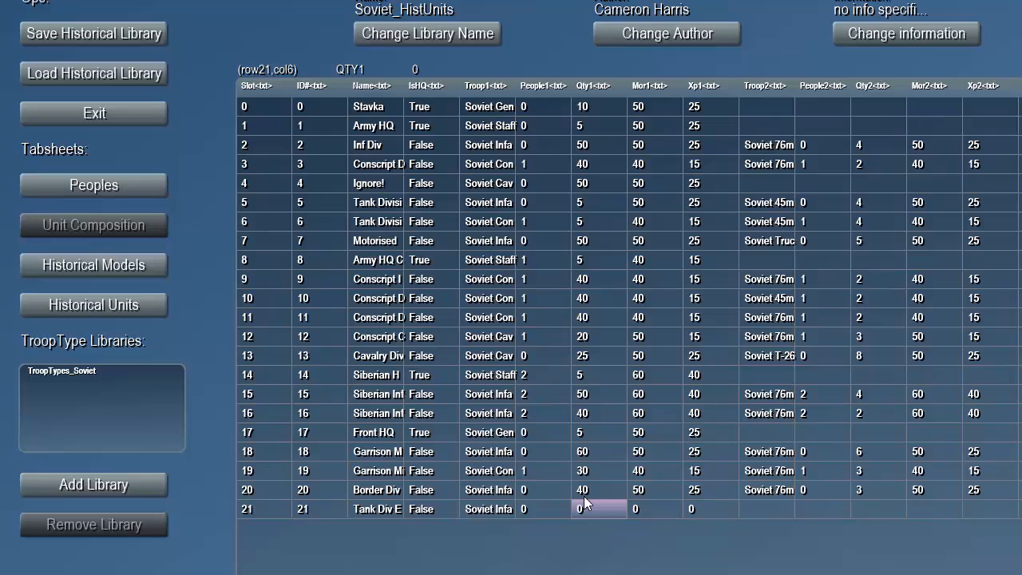
double_click(581, 498)
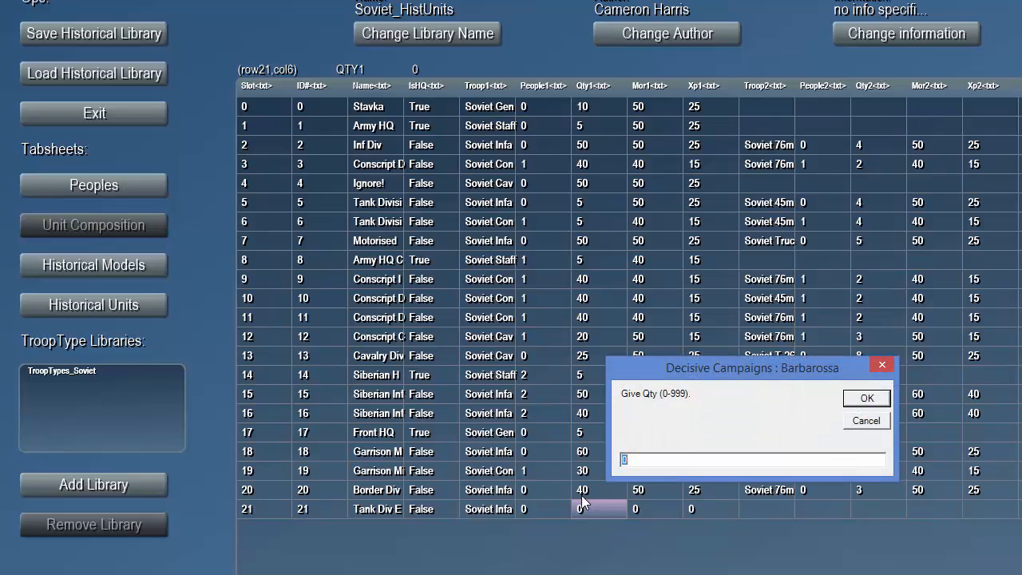
type("5")
key("Return")
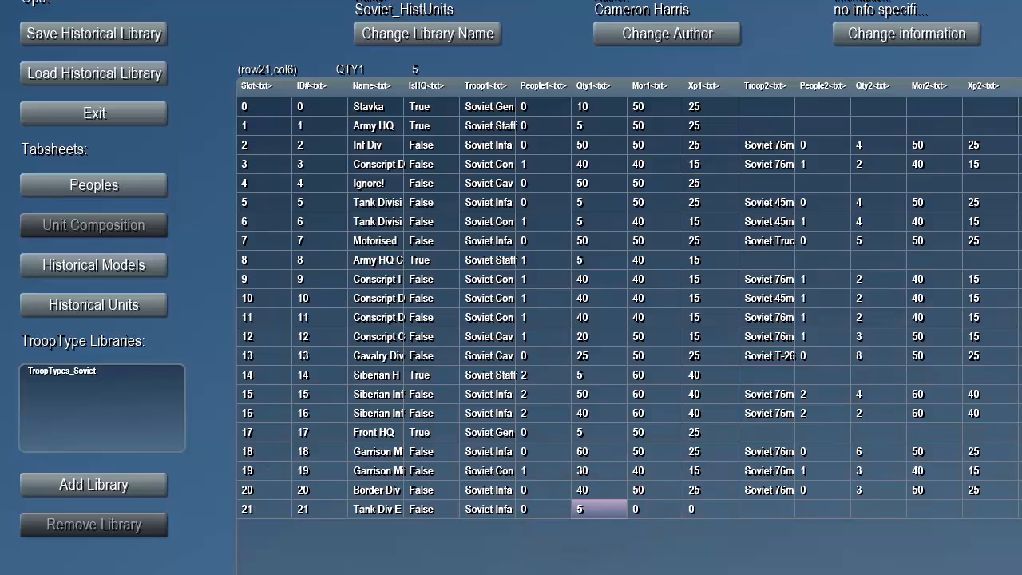
- Set the Soviet Infantry's morale to 50 and experience to 25 in the Tank Div Early V2 composition
left_click(655, 509)
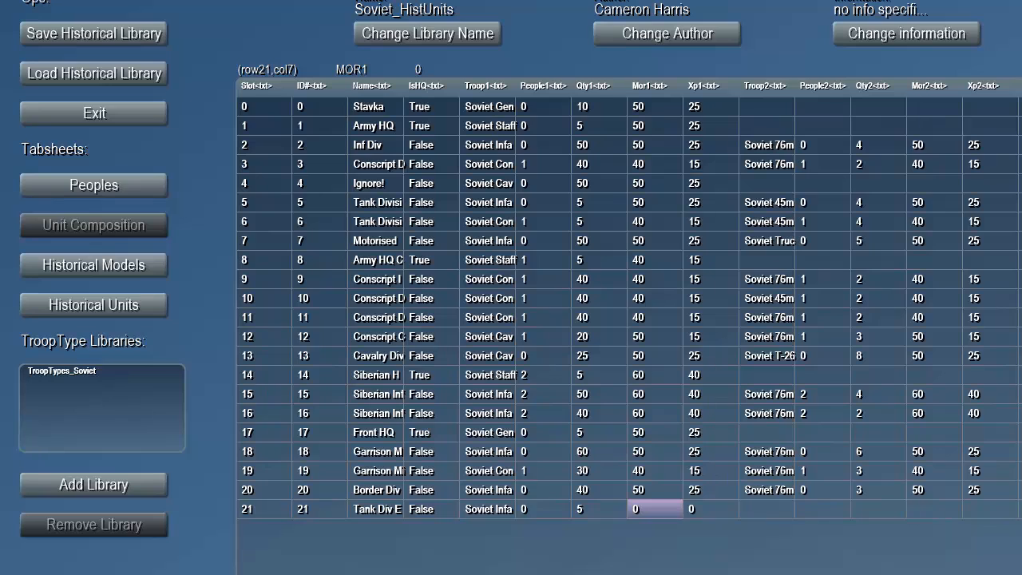
left_click(655, 509)
type("50")
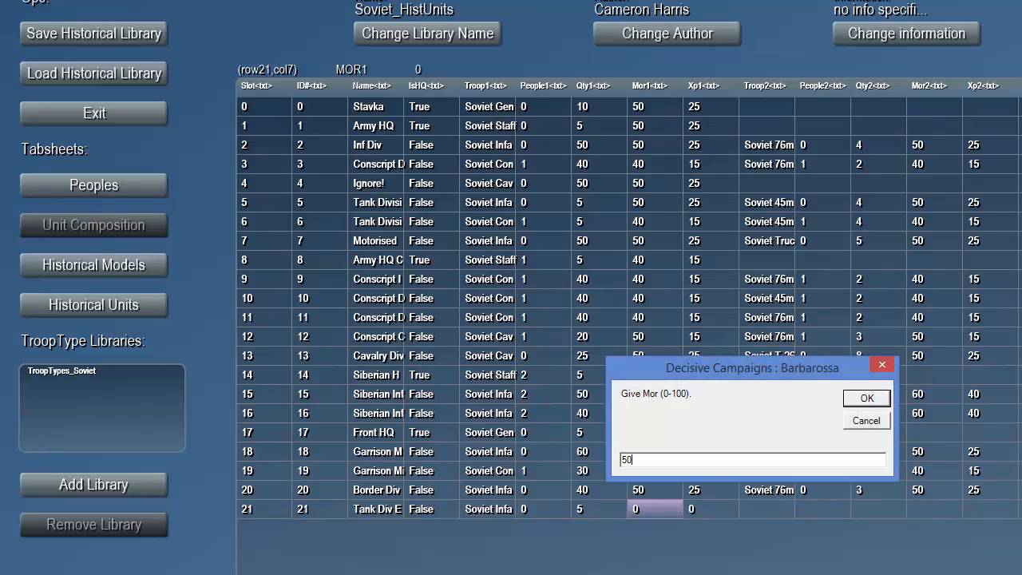
key("Return")
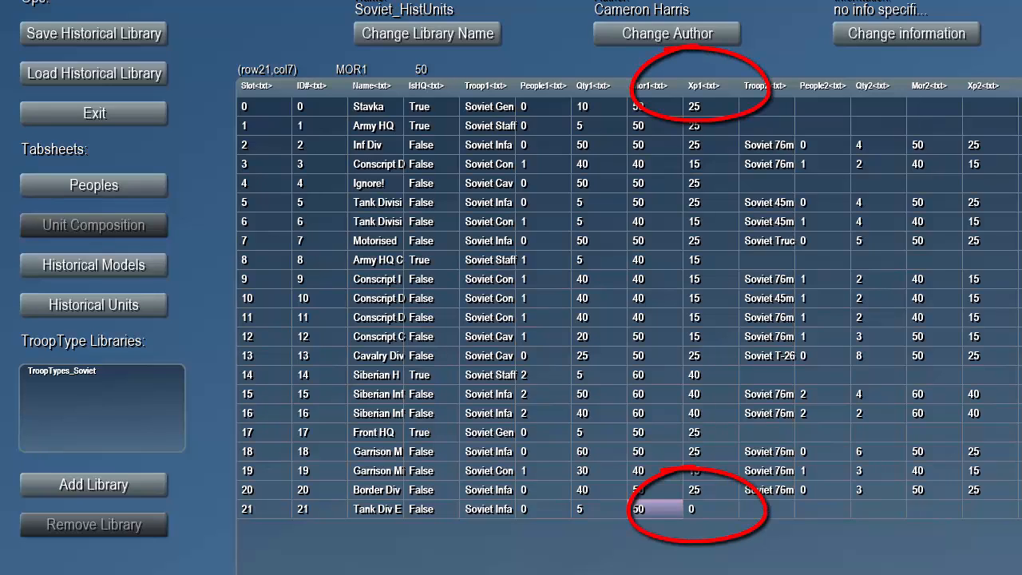
left_click(711, 508)
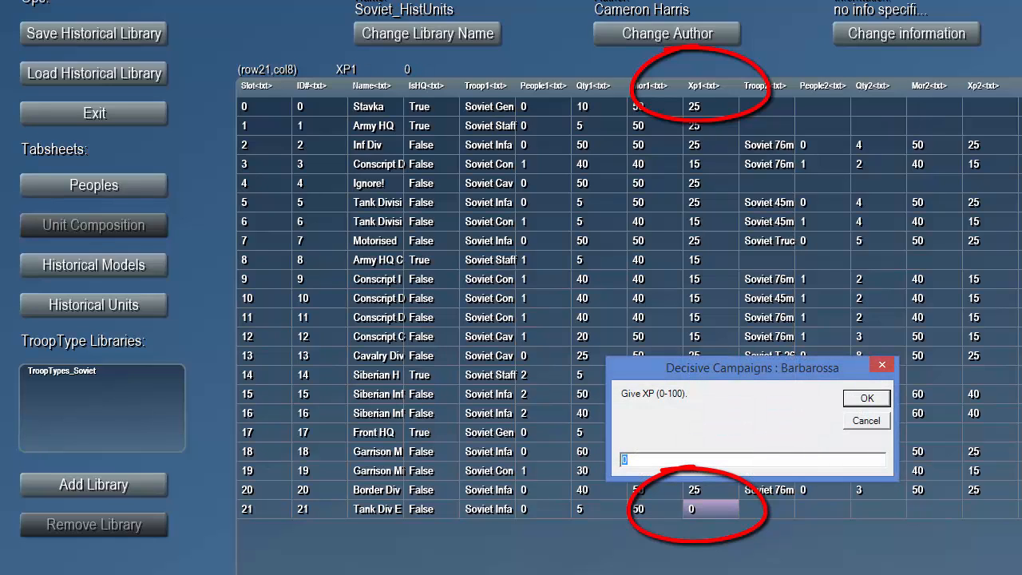
type("25")
key("Return")
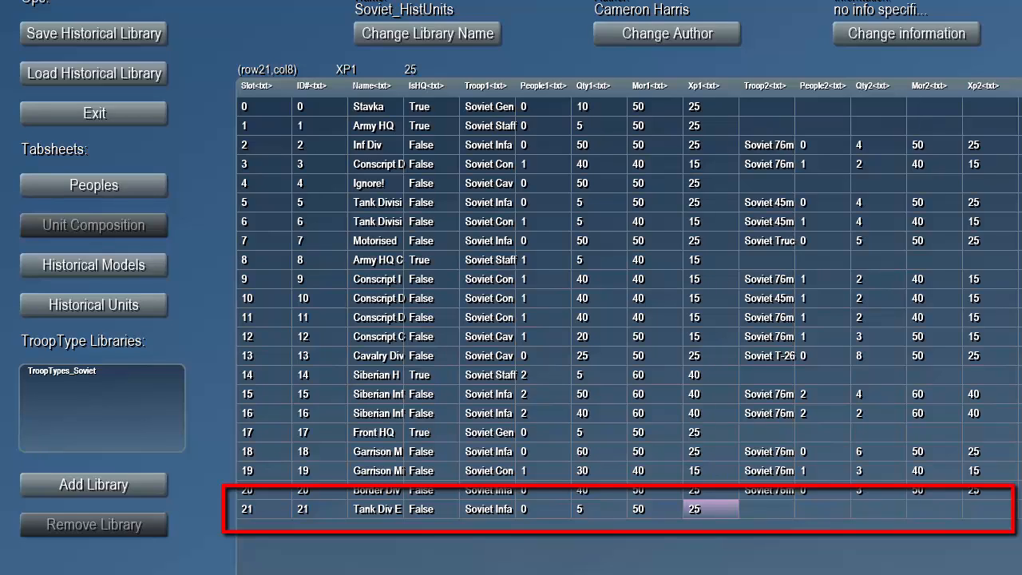
- Set the second troop type of the Tank Div Early V2 composition to Soviet 45mm AT
left_click(766, 509)
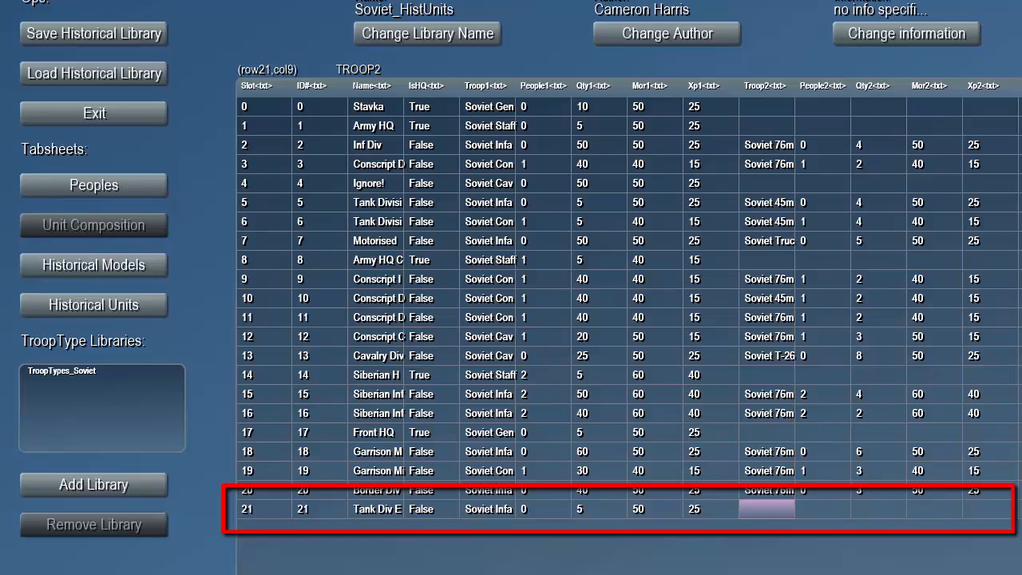
left_click(767, 509)
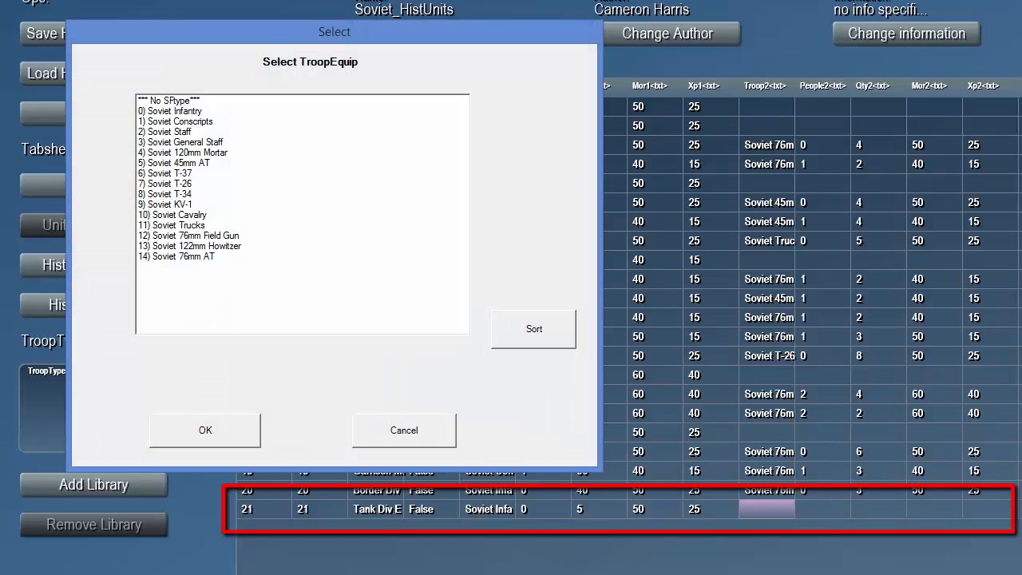
left_click(155, 163)
left_click(210, 430)
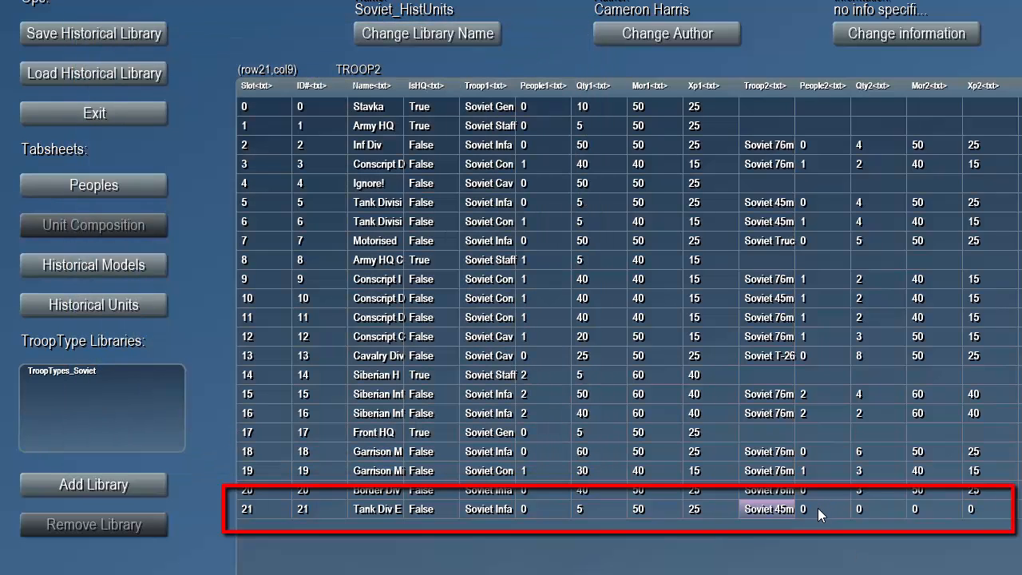
- Set the quantity of Soviet 45mm AT in the Tank Div Early V2 composition to 4
left_click(862, 510)
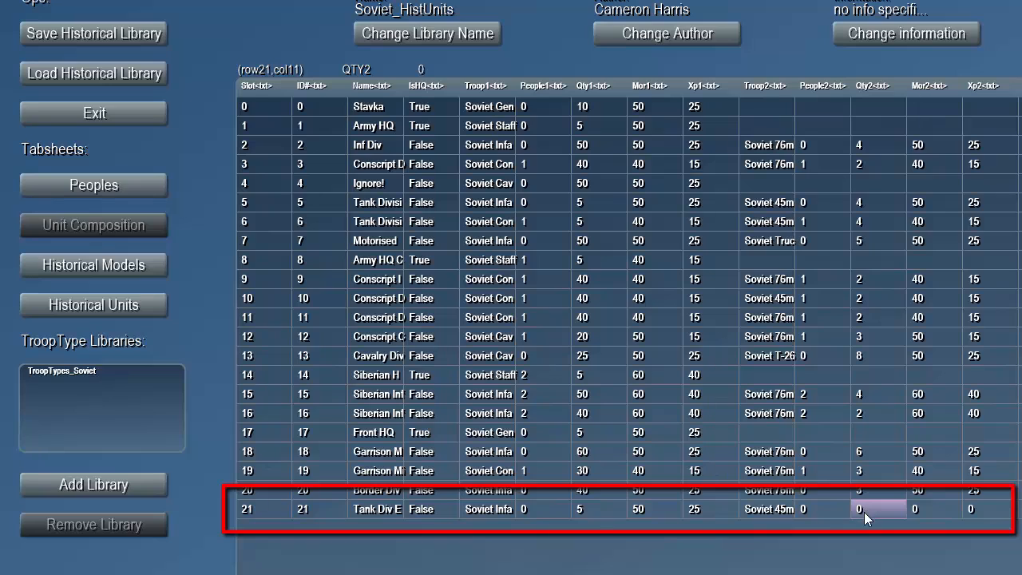
left_click(862, 507)
type("5")
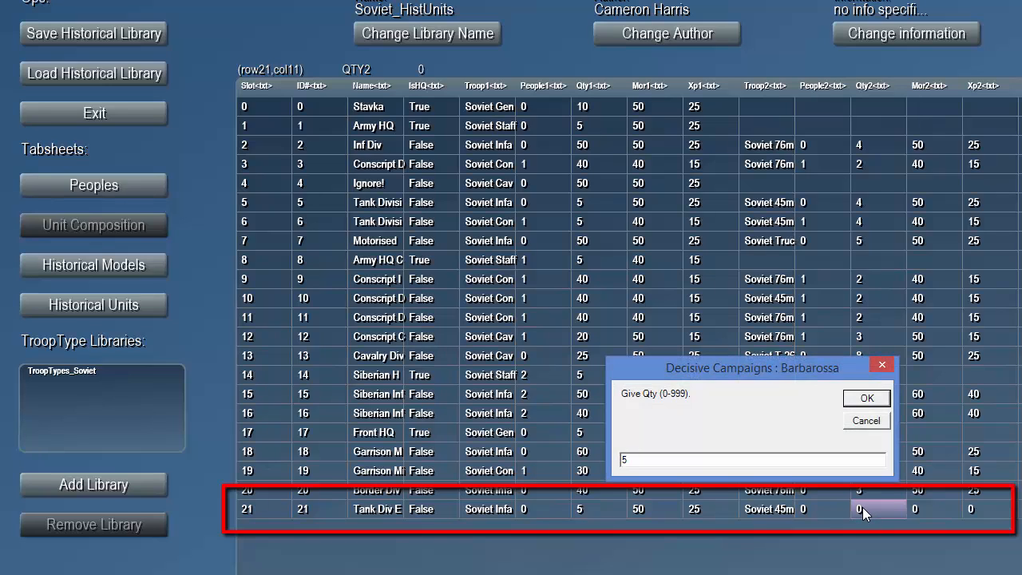
key("BackSpace")
type("4")
key("Return")
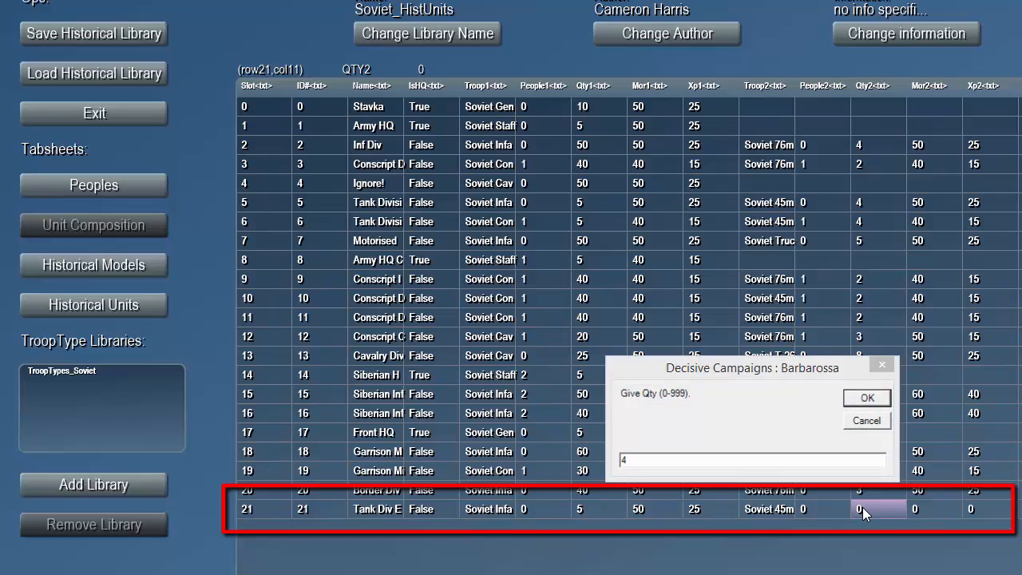
- Give the second troop, Soviet 45mm AT, a morale of 50 and an experience of 25 in the Tank Div Early V2 composition
left_click(917, 511)
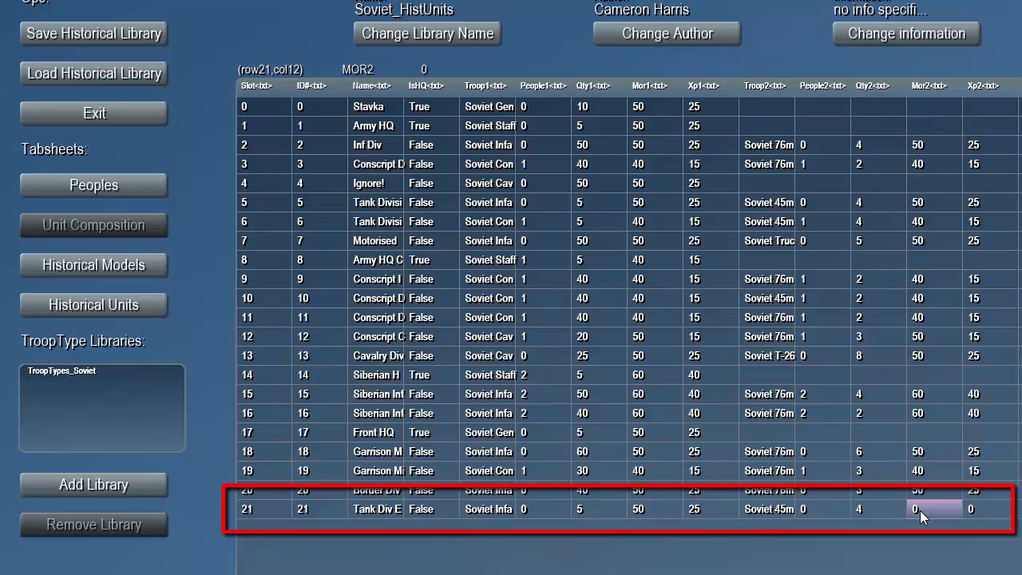
left_click(923, 513)
type("50")
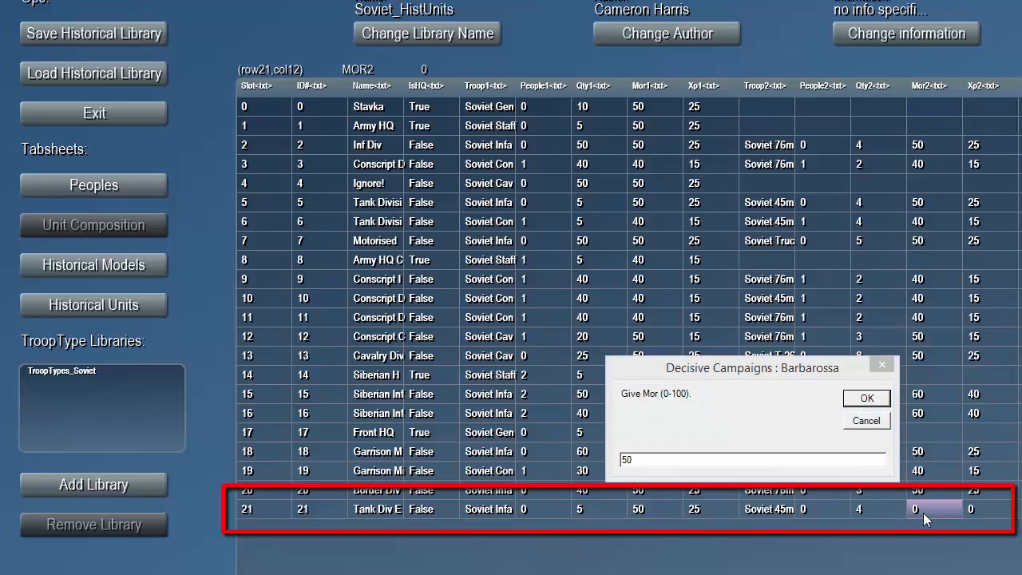
key("Return")
key("Right")
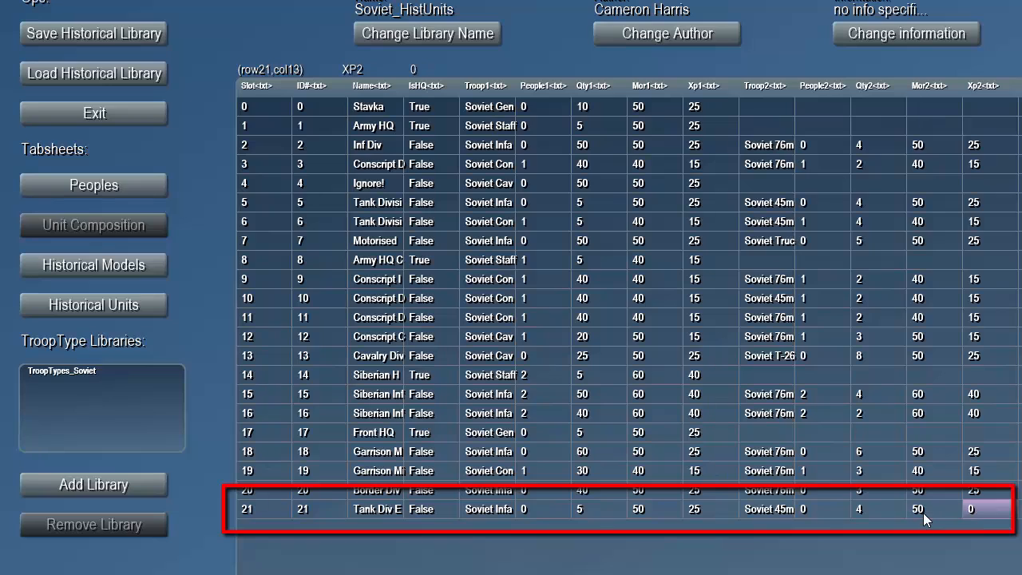
key("Return")
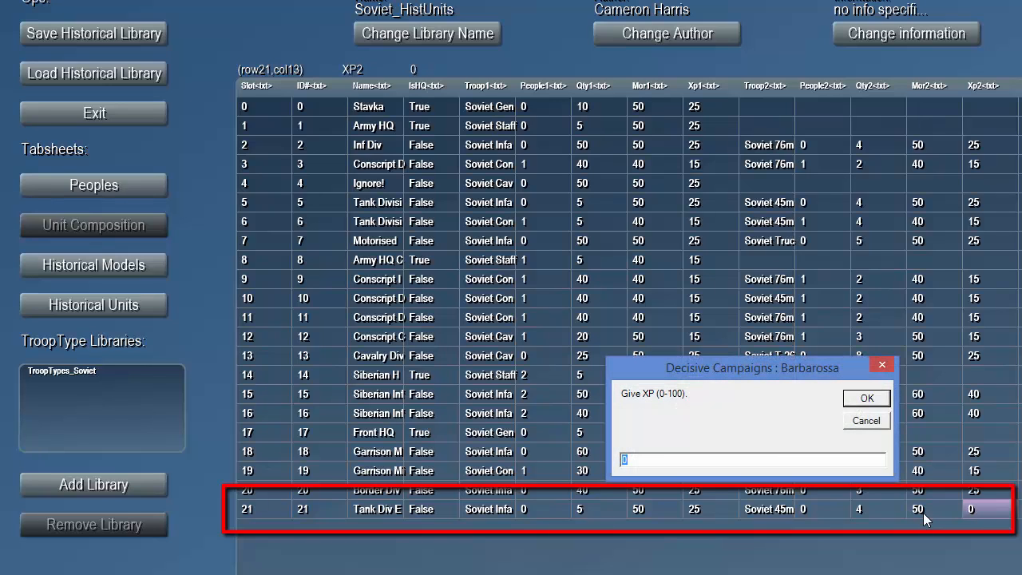
type("25")
key("Return")
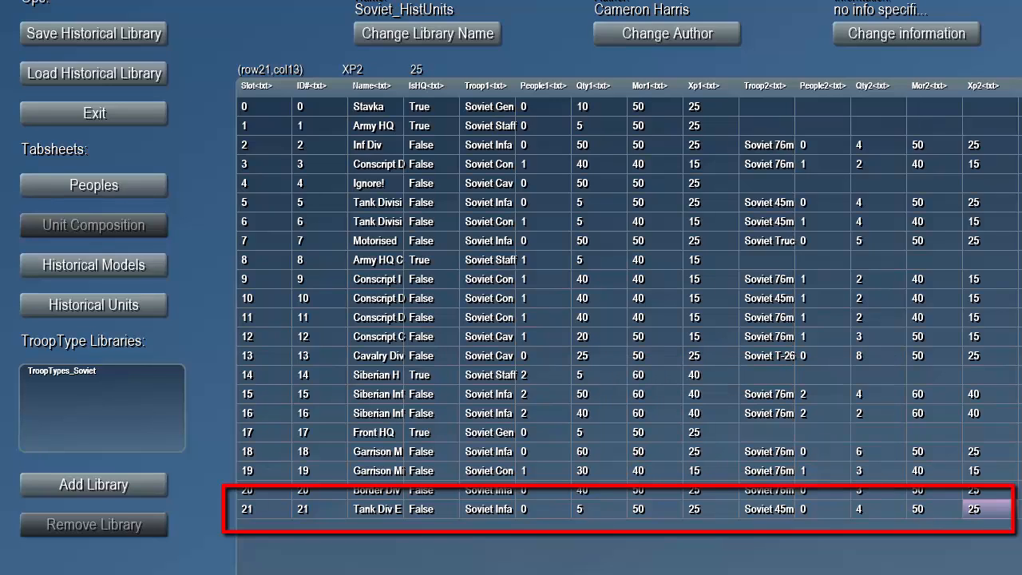
- Set the third troop type of the Tank Div Early V2 composition to Soviet T-26
key("Right")
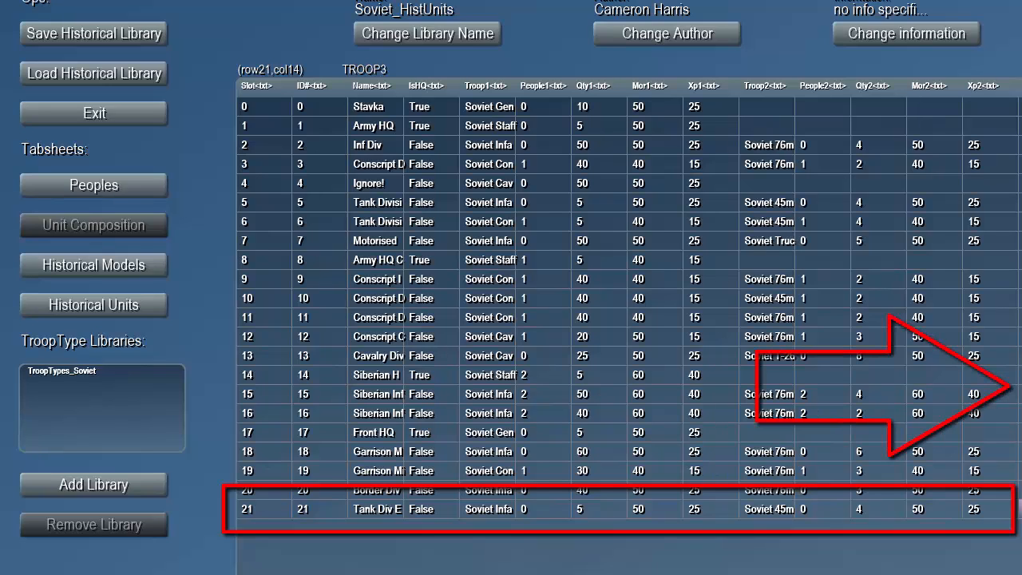
scroll(629, 303, "right", 3)
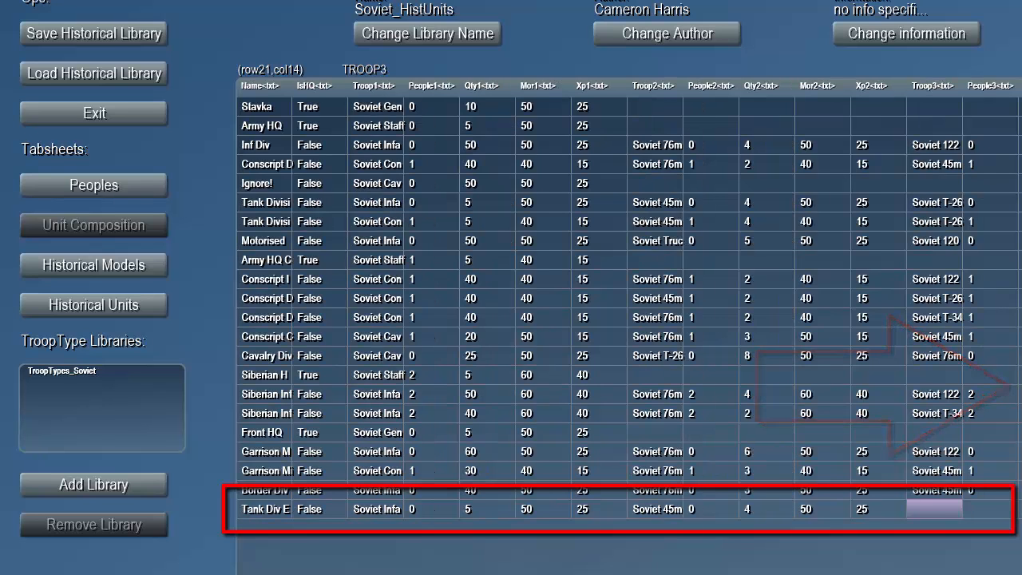
scroll(584, 562, "right", 4)
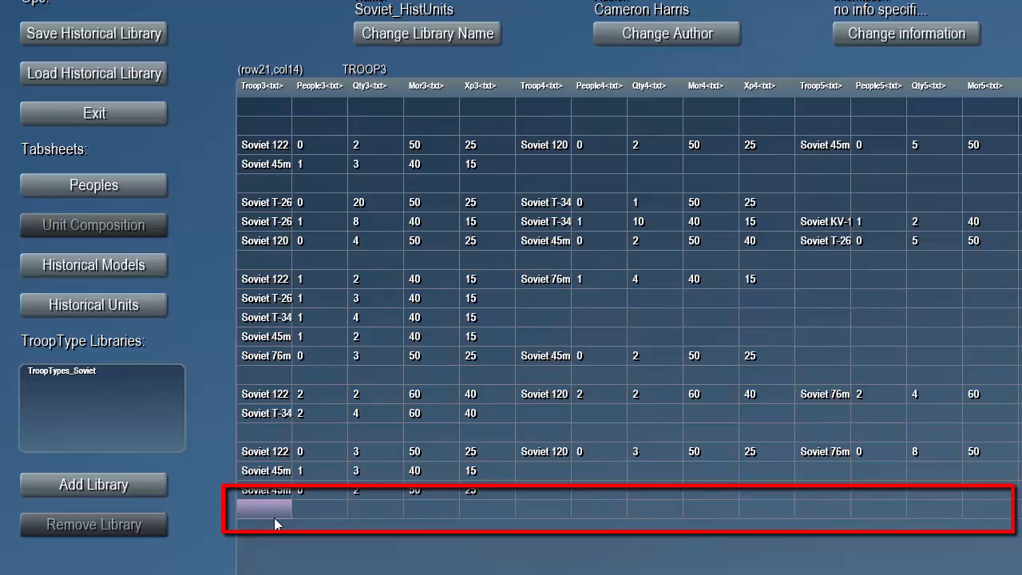
double_click(274, 518)
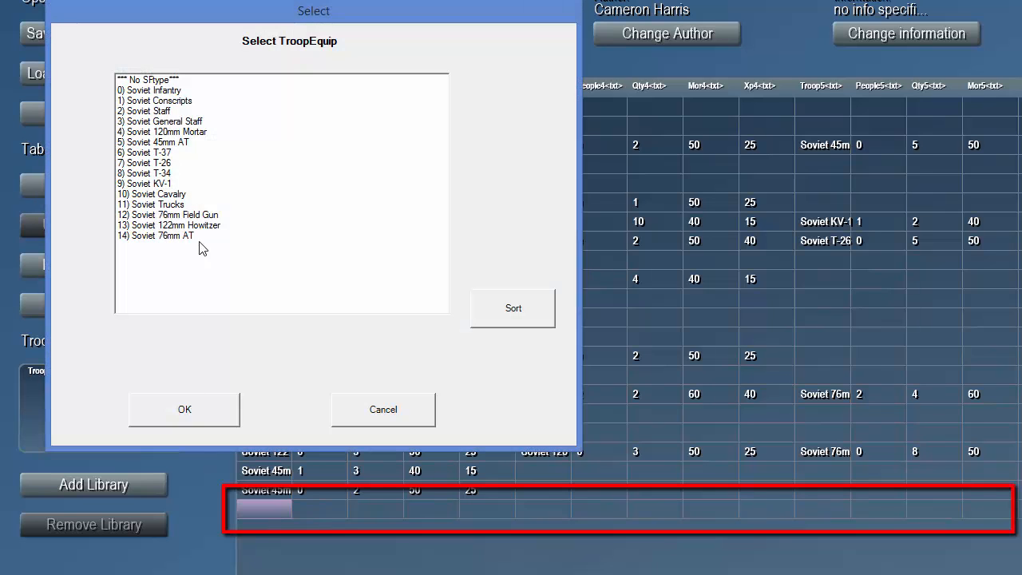
left_click(171, 164)
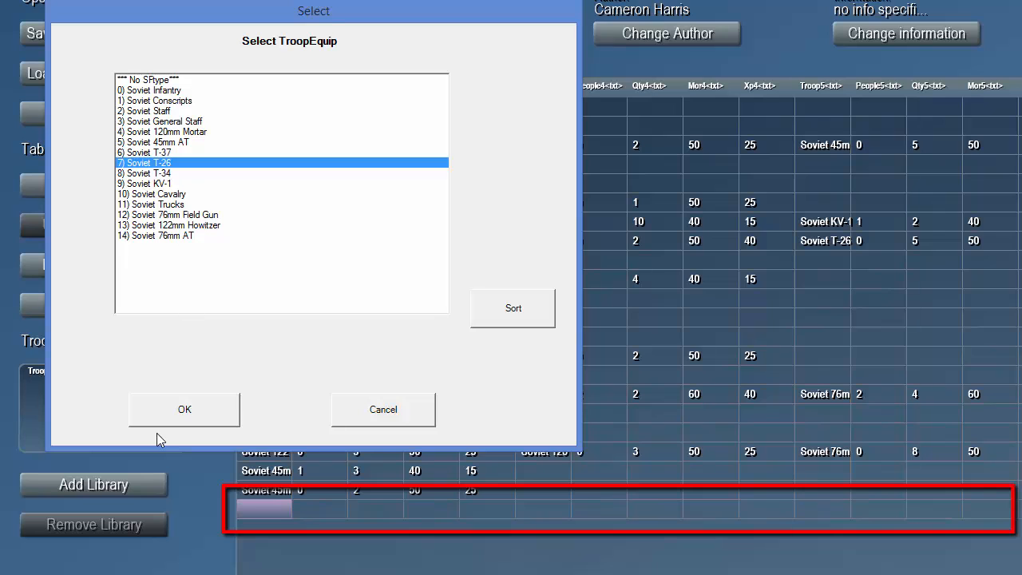
left_click(171, 415)
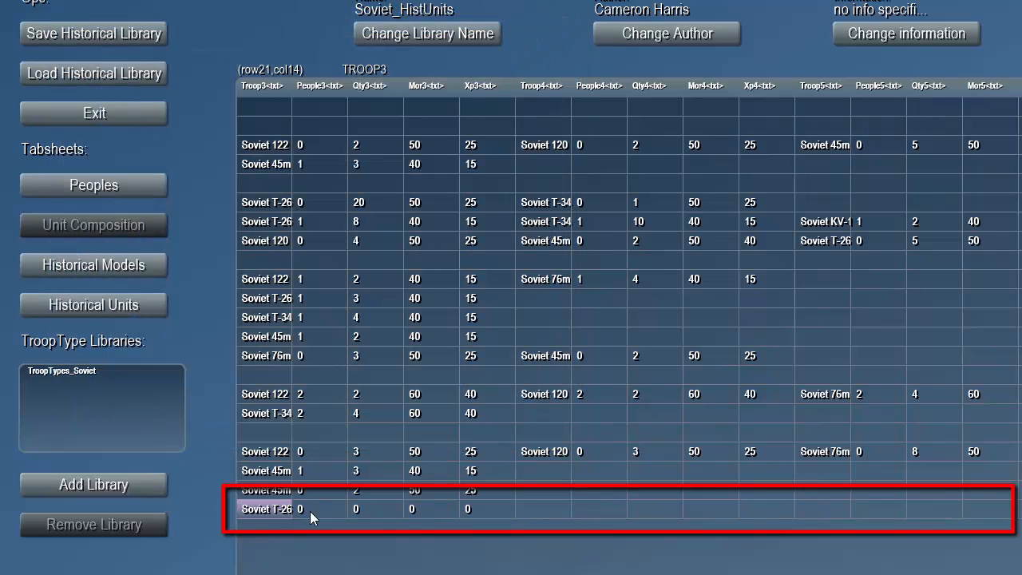
- Set the quantity of Soviet T-26 in the Tank Div Early V2 composition to 40
left_click(362, 508)
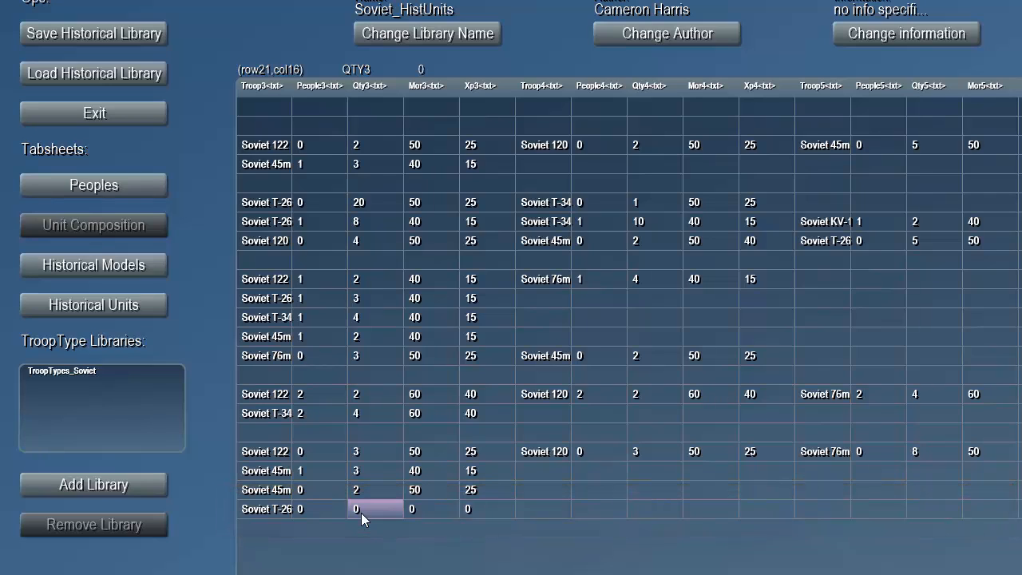
left_click(361, 513)
type("3")
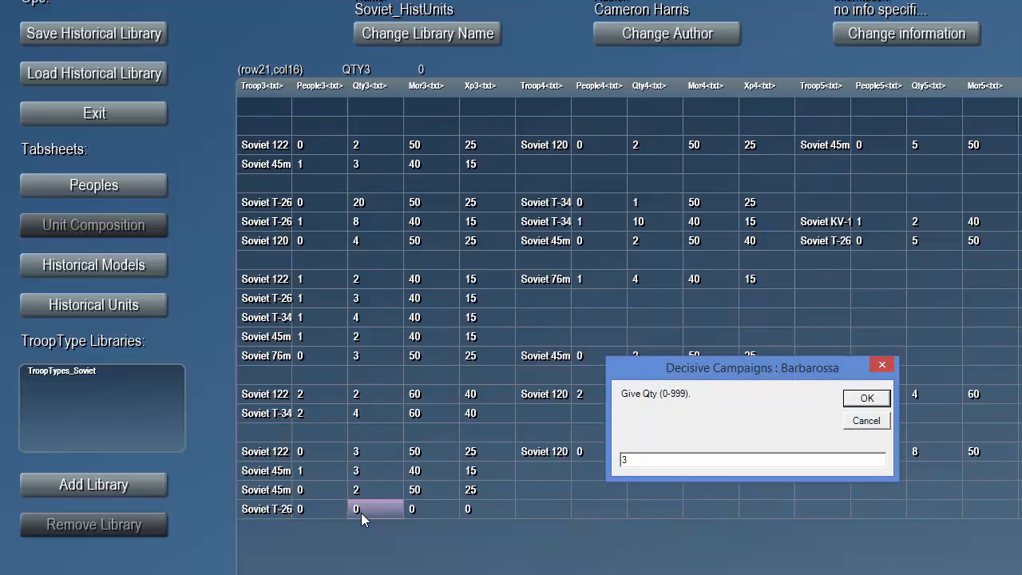
type("0")
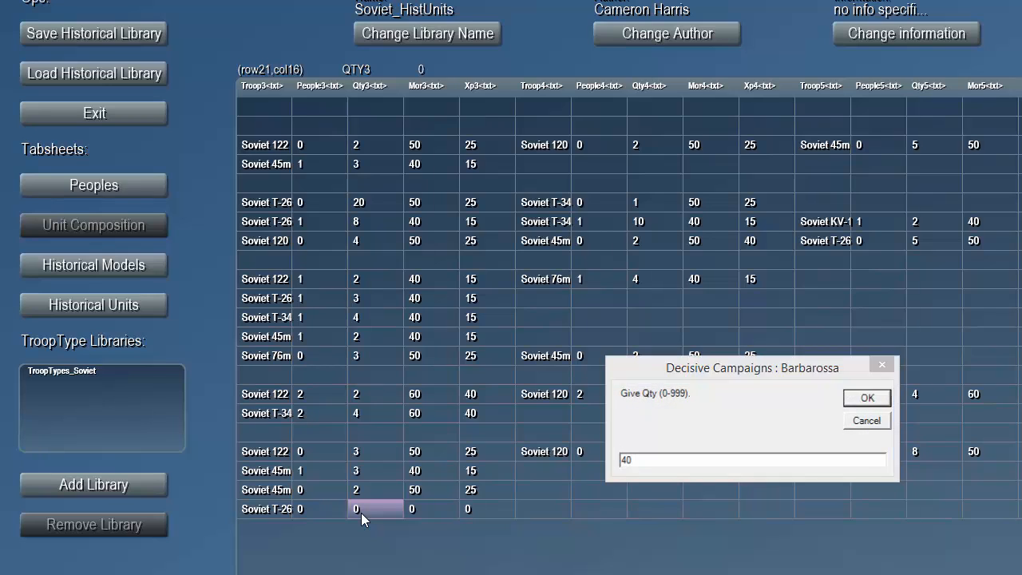
key("Return")
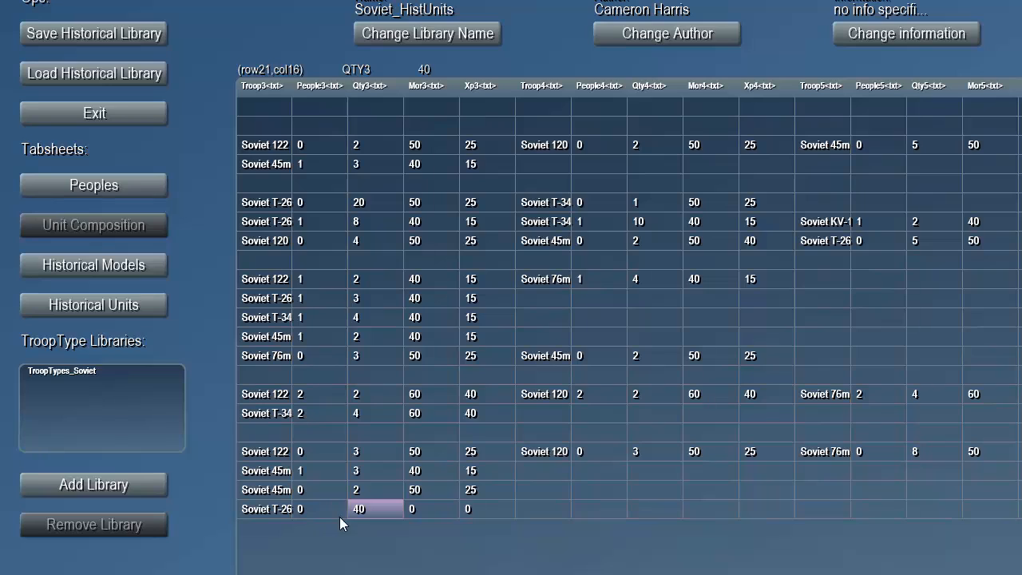
- Give the third troop, Soviet T-26, a morale of 50 and an experience of 25 in the Tank Div Early V2 composition
left_click(429, 512)
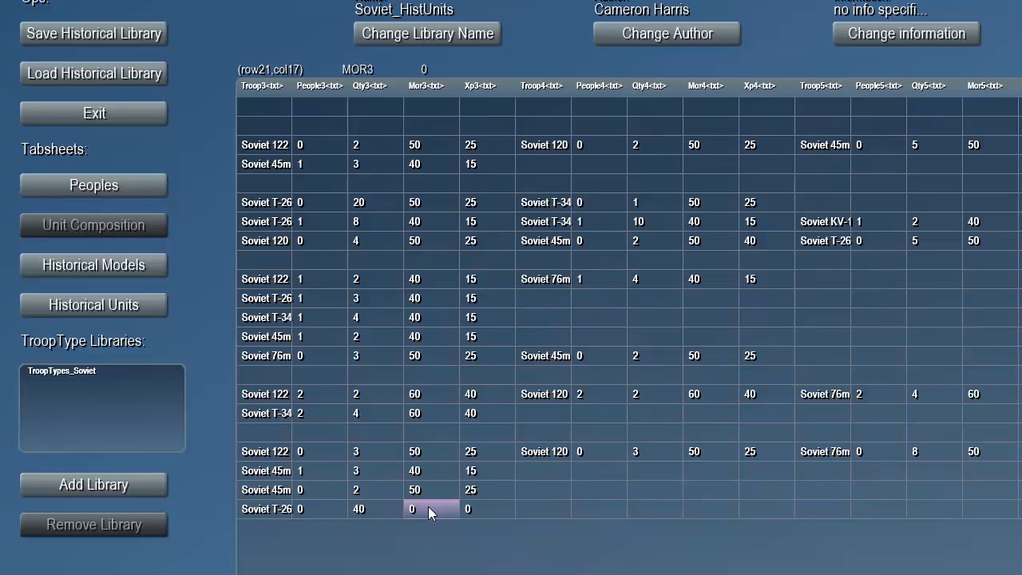
left_click(428, 511)
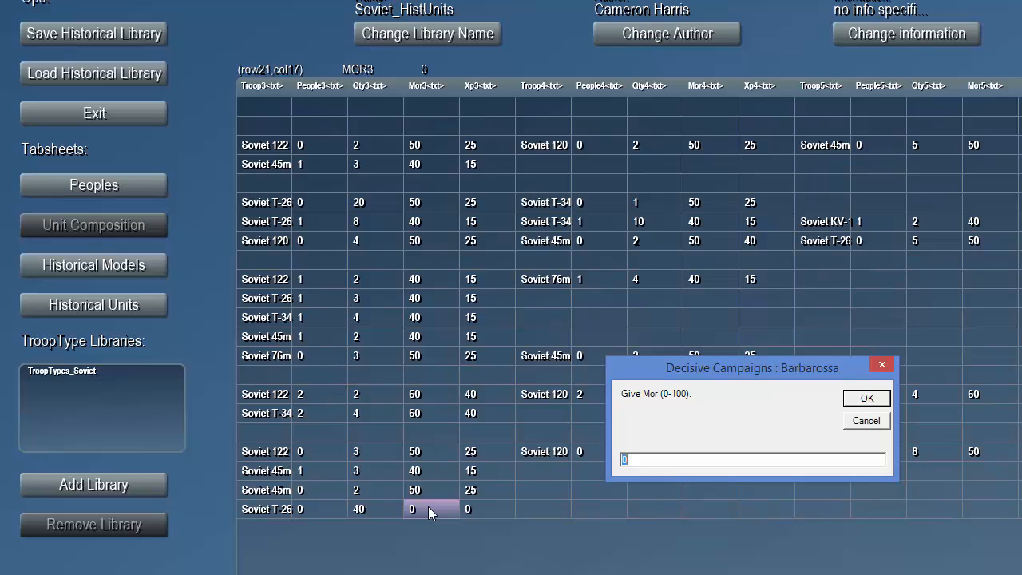
type("50")
key("Return")
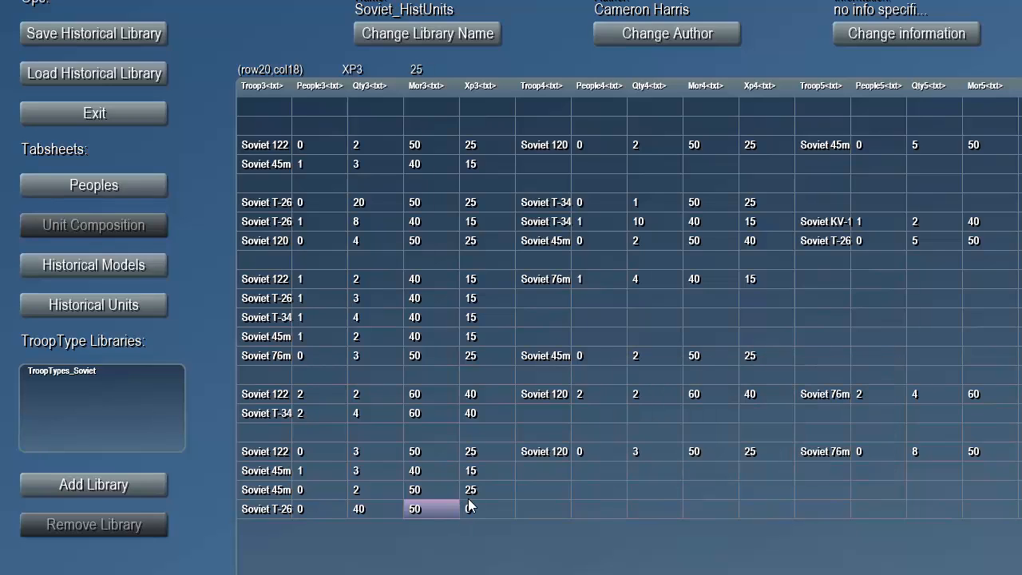
left_click(480, 510)
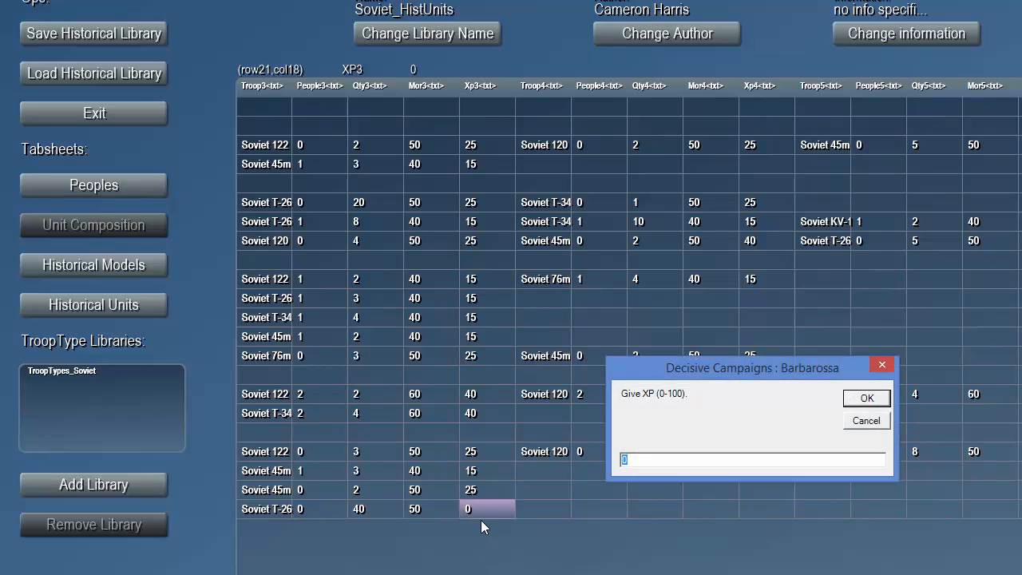
type("25")
key("Return")
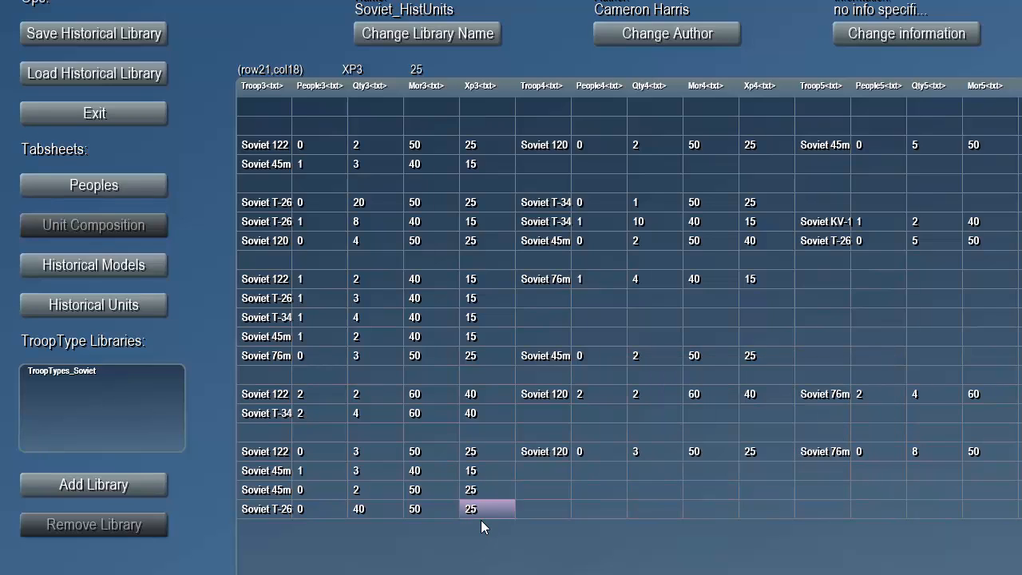
- Check the T-34 entries of the existing tank divisions and set the fourth troop type of Tank Div Early V2 to Soviet T-34
left_click(546, 510)
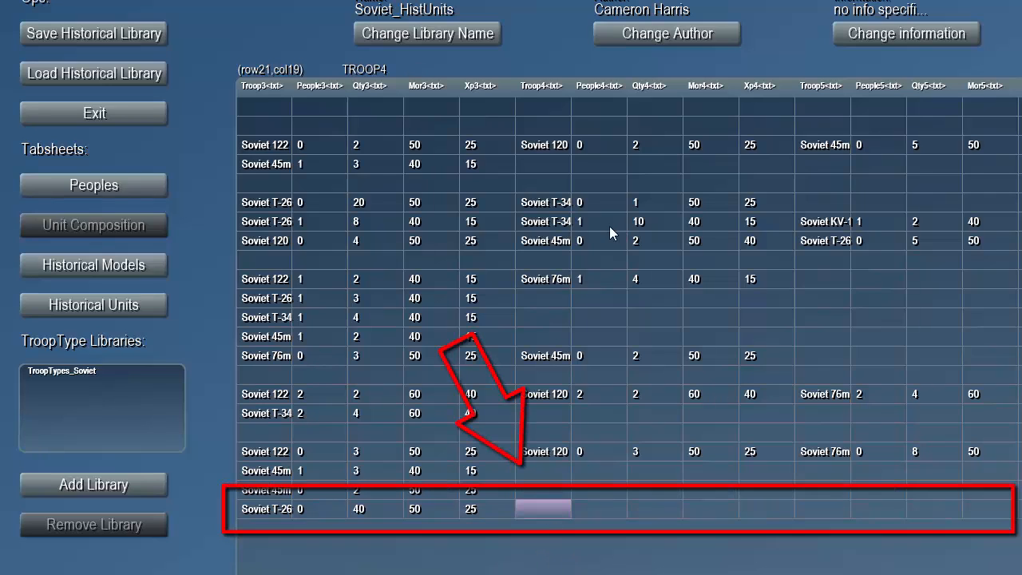
left_click(557, 221)
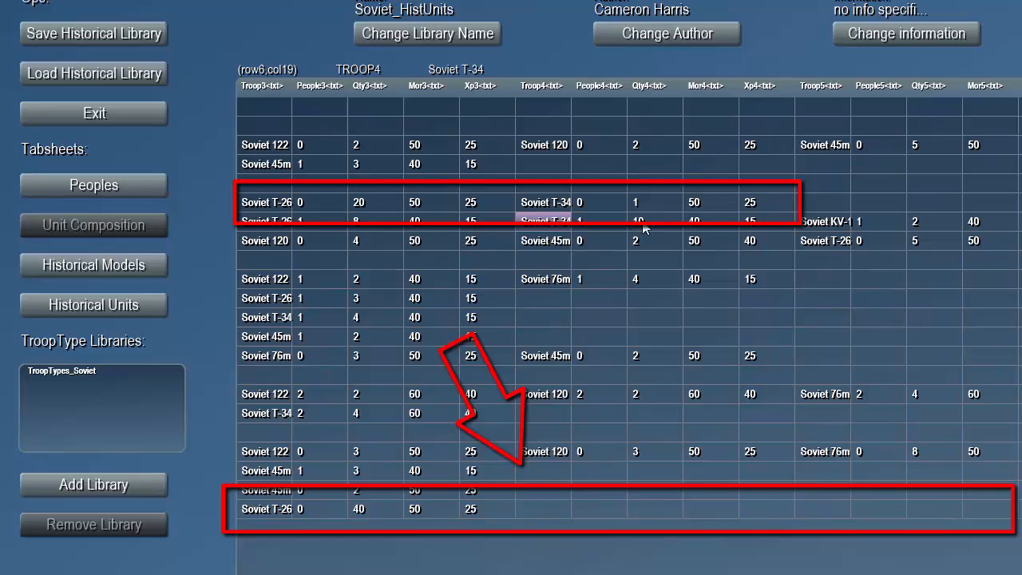
left_click(547, 203)
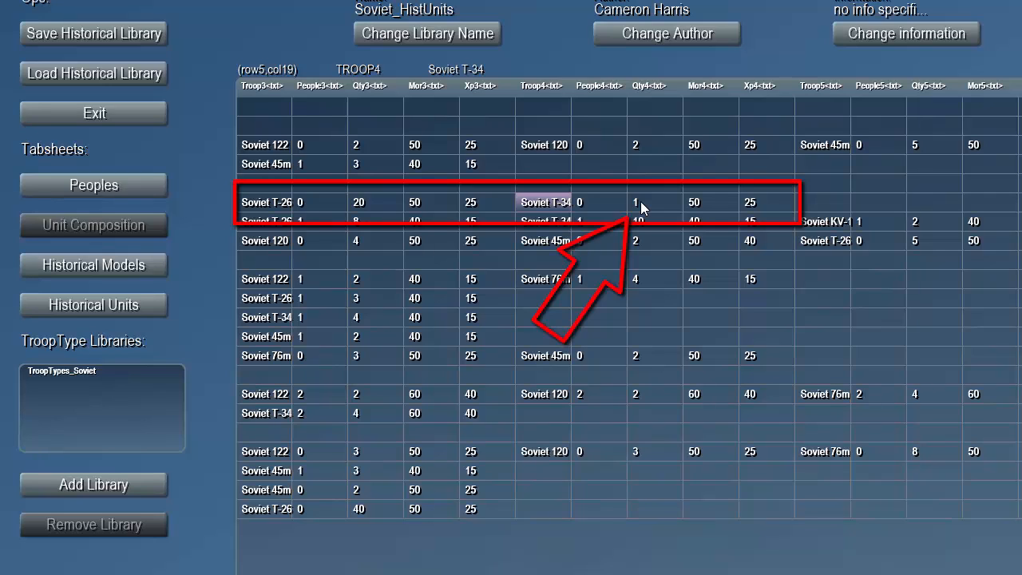
left_click(535, 511)
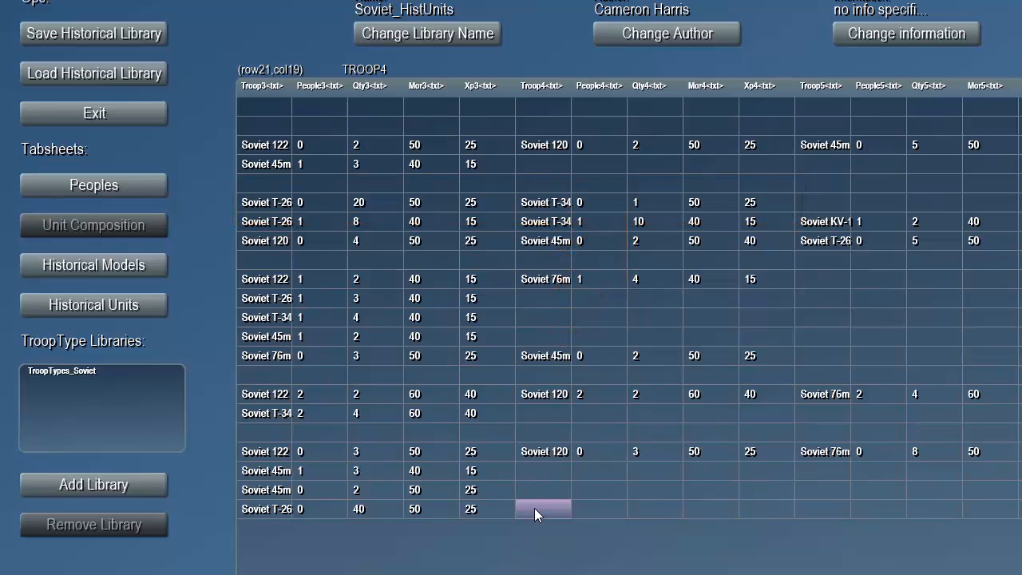
double_click(534, 508)
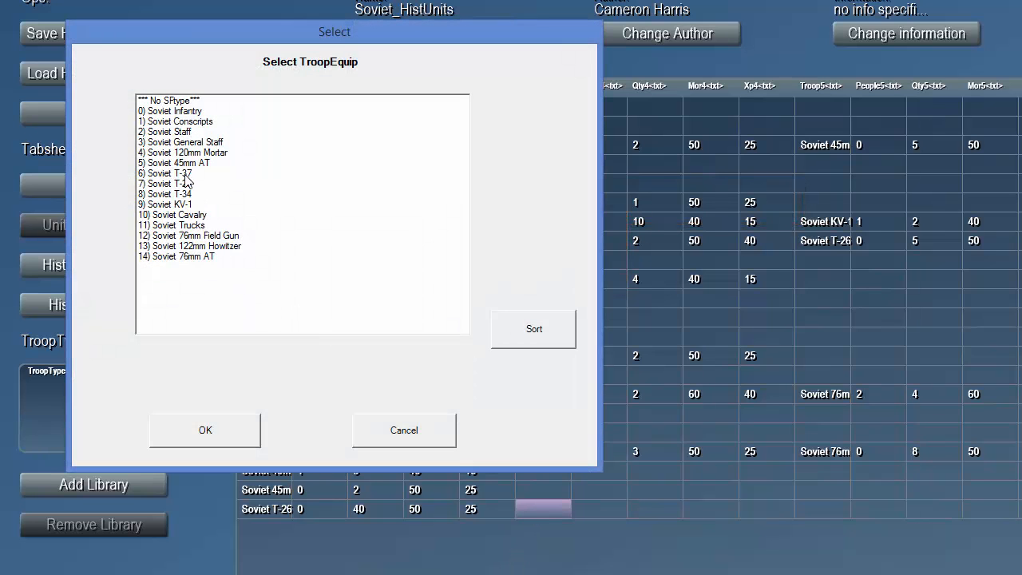
left_click(189, 194)
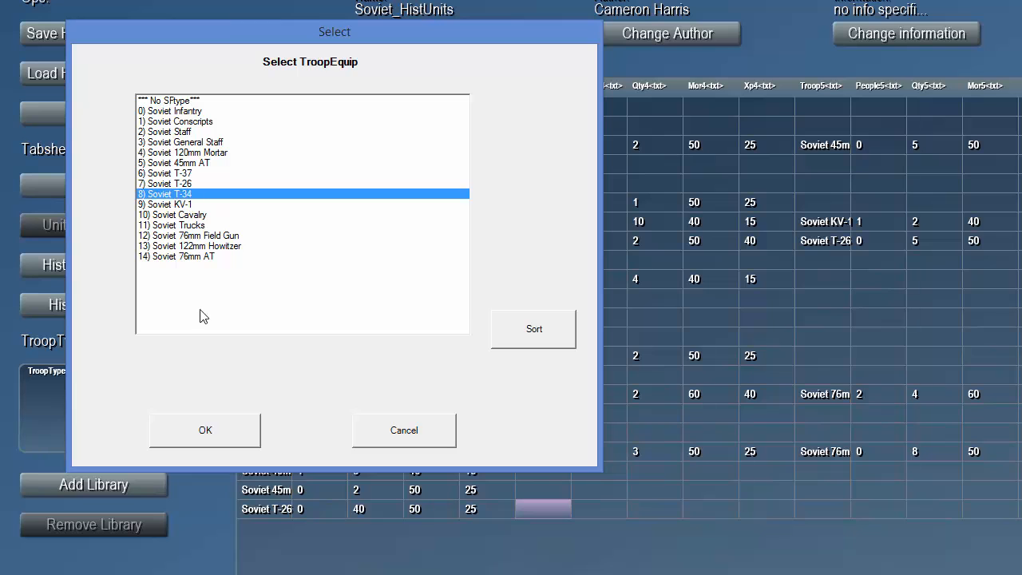
left_click(189, 434)
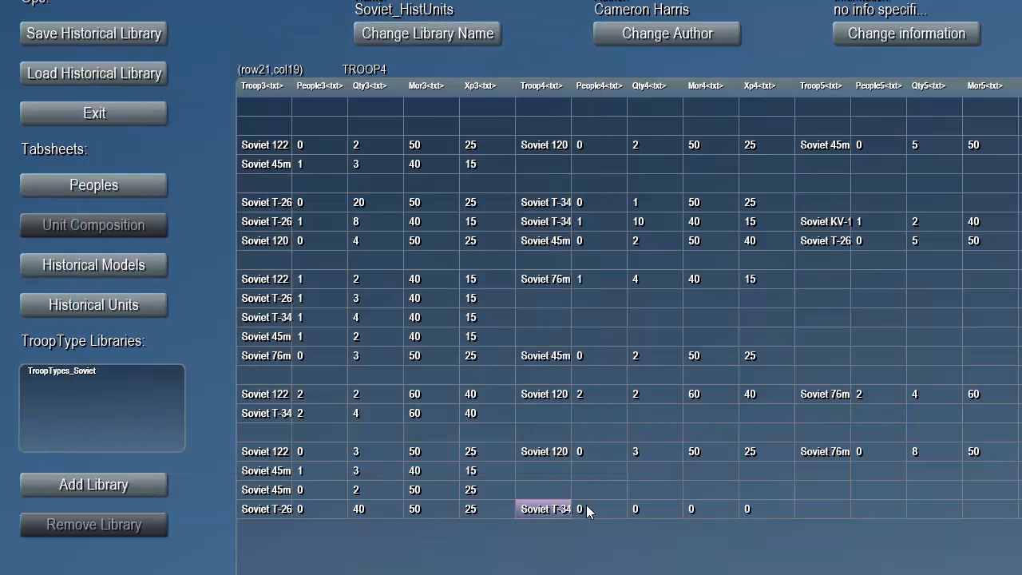
- Set the quantity of Soviet T-34 in the Tank Div Early V2 composition to 2
left_click(639, 512)
left_click(636, 514)
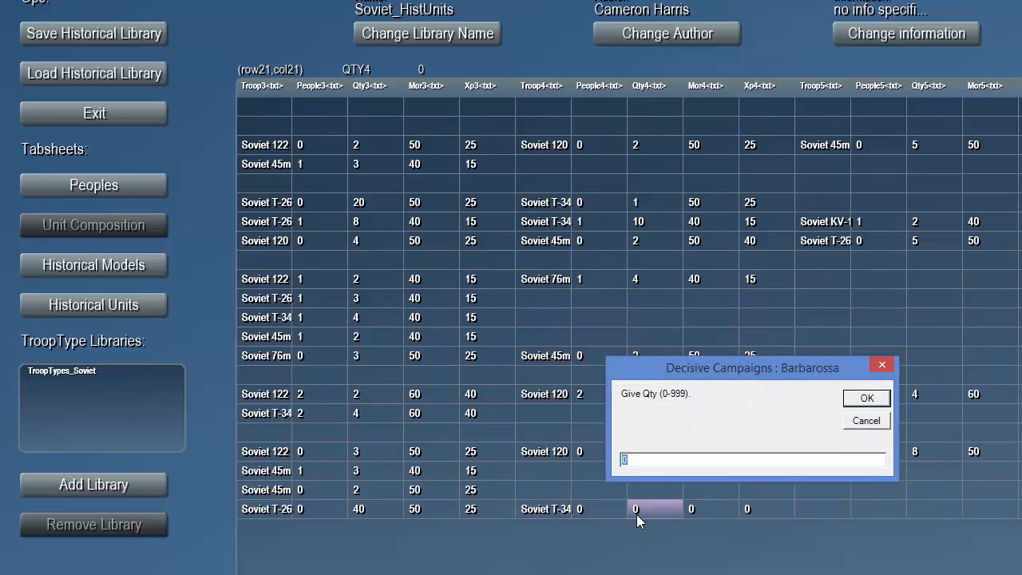
type("2")
key("Return")
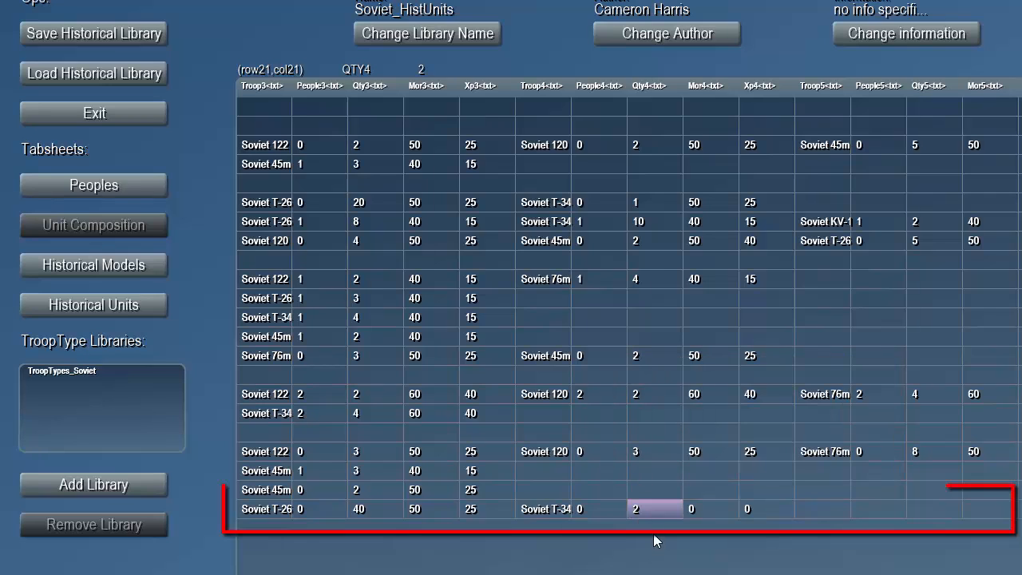
- Give the fourth troop, Soviet T-34, a morale of 50 and an experience of 25 in the Tank Div Early V2 composition
left_click(721, 507)
left_click(719, 504)
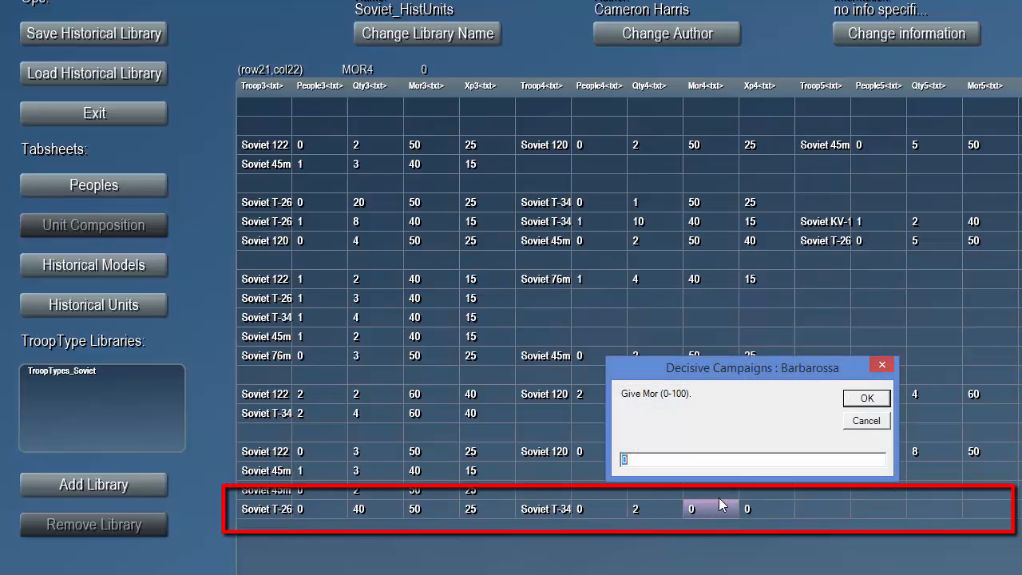
type("0")
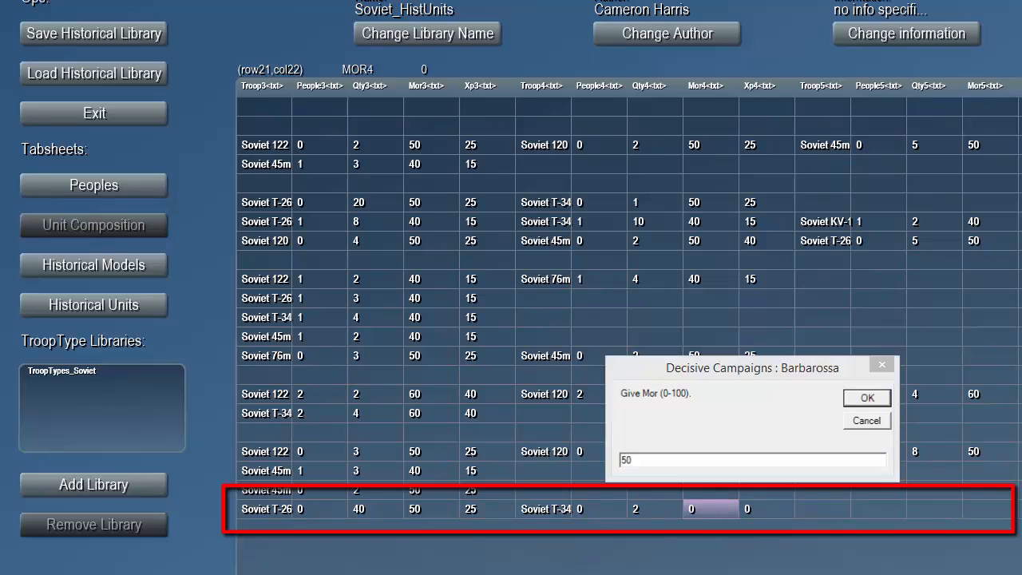
key("Return")
left_click(748, 512)
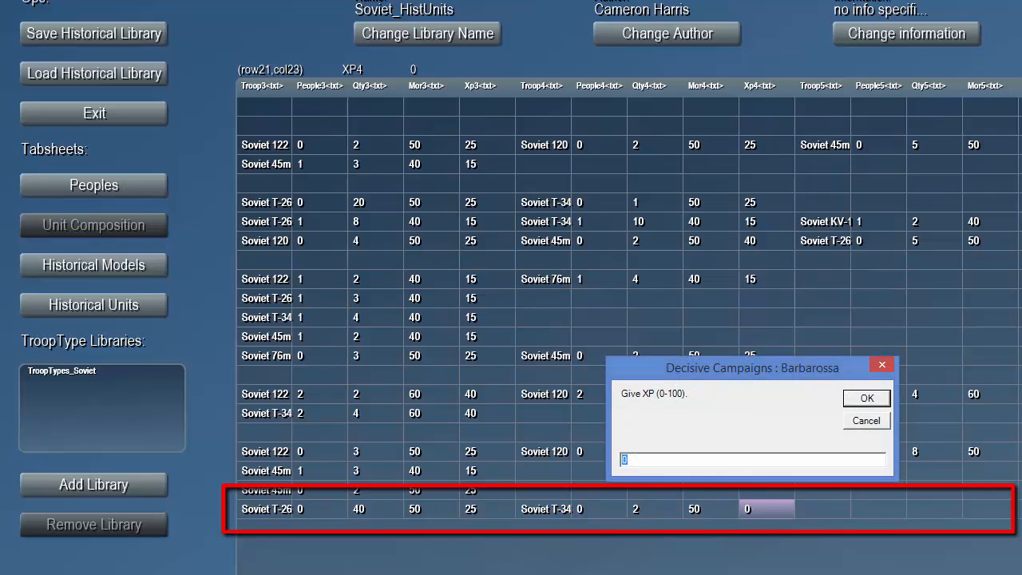
type("25")
key("Return")
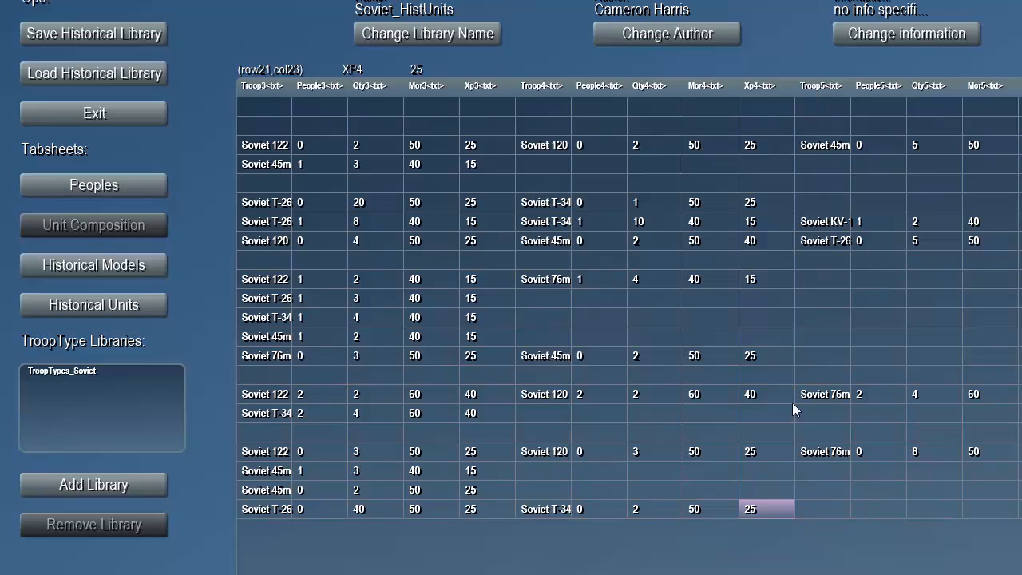
- Set the fifth troop type of the Tank Div Early V2 composition to Soviet KV-1 with a quantity of 1
left_click(809, 512)
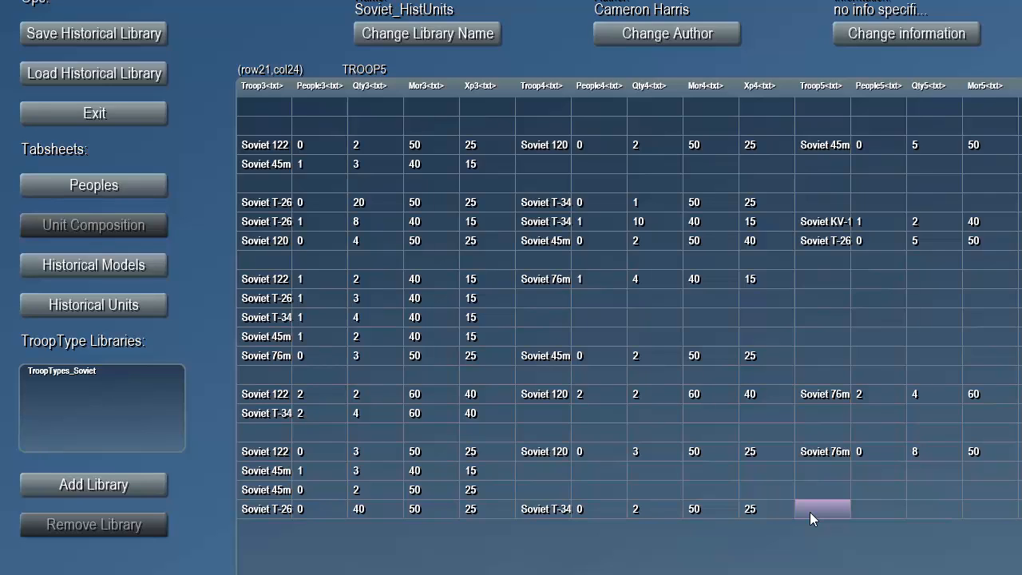
double_click(810, 512)
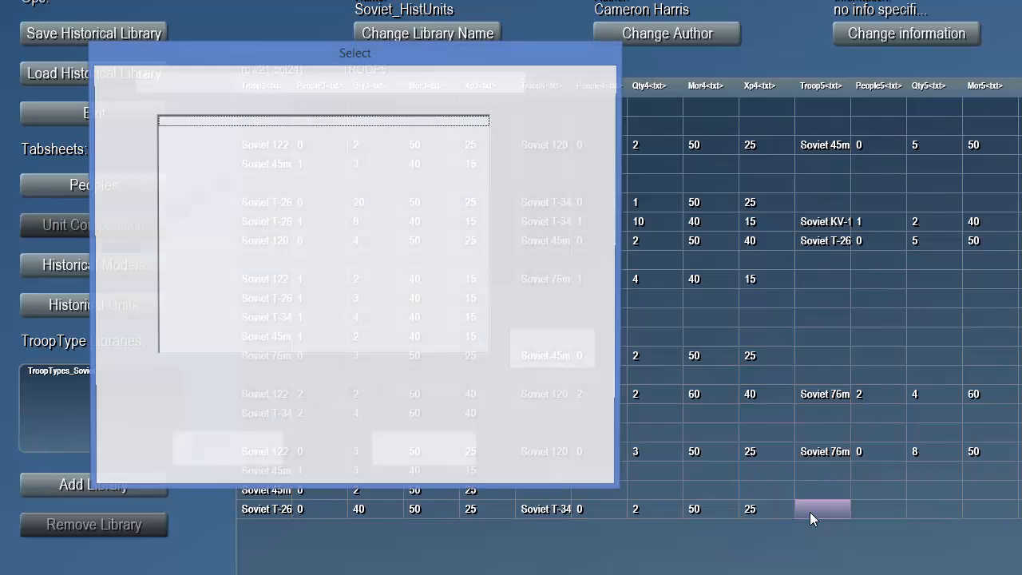
left_click(214, 227)
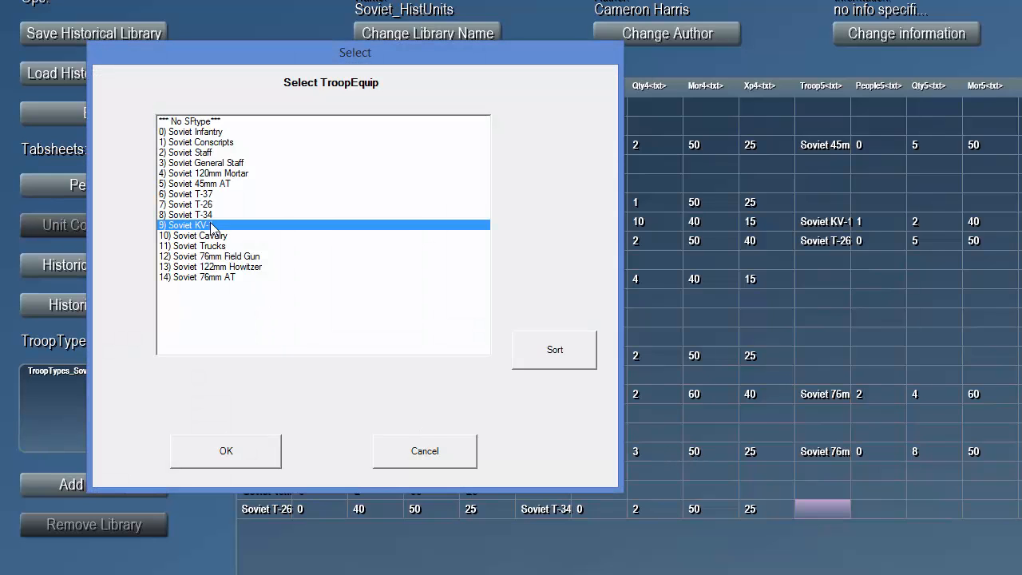
left_click(248, 454)
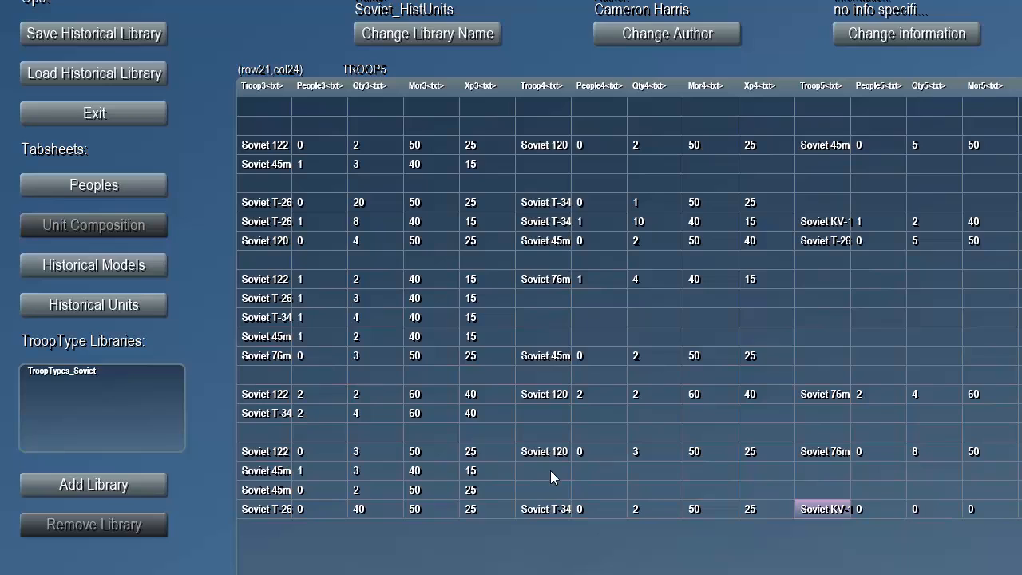
double_click(924, 508)
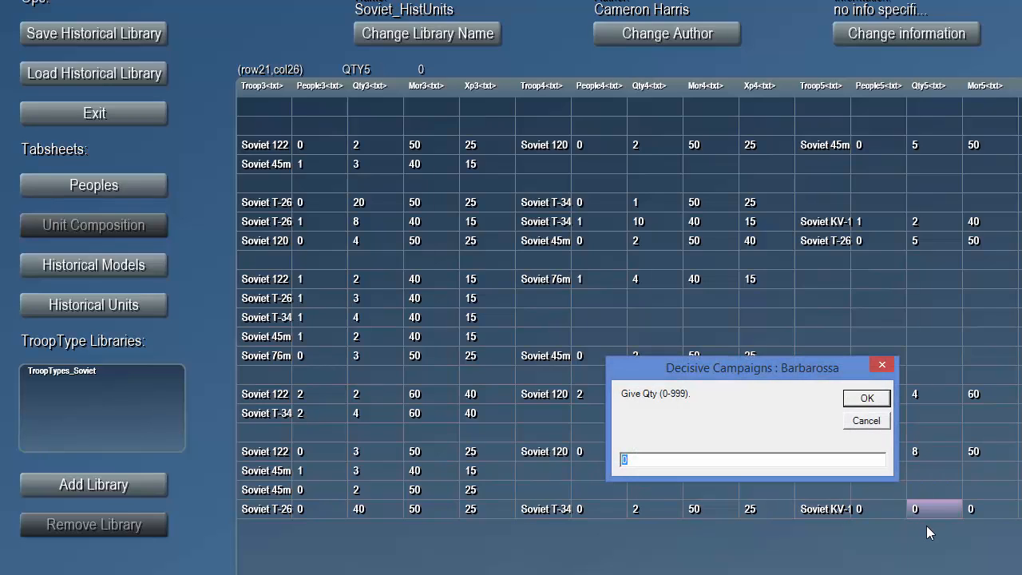
type("1")
key("Return")
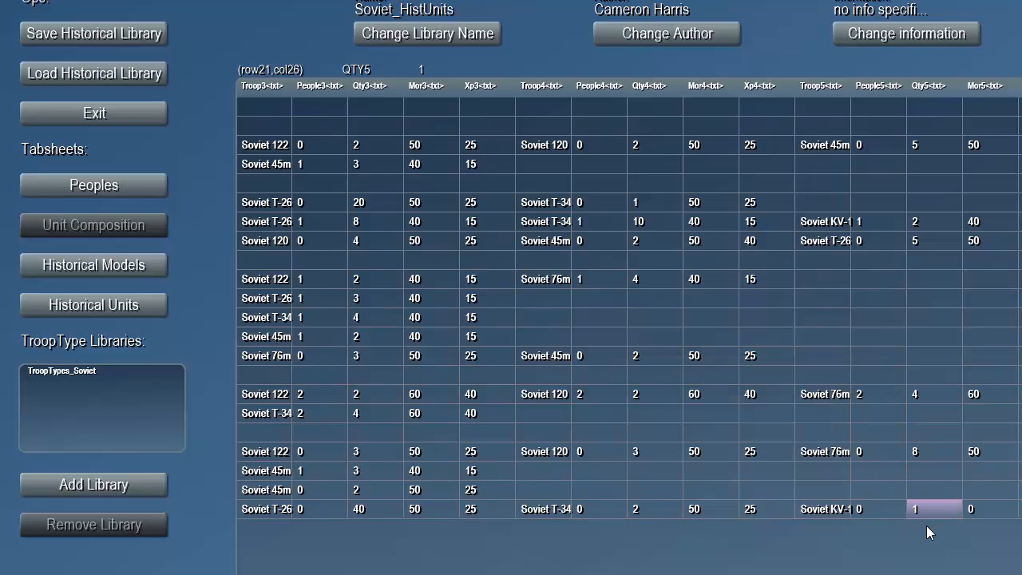
- Give the fifth troop, Soviet KV-1, a morale of 50 and an experience of 25 in the Tank Div Early V2 composition
double_click(990, 511)
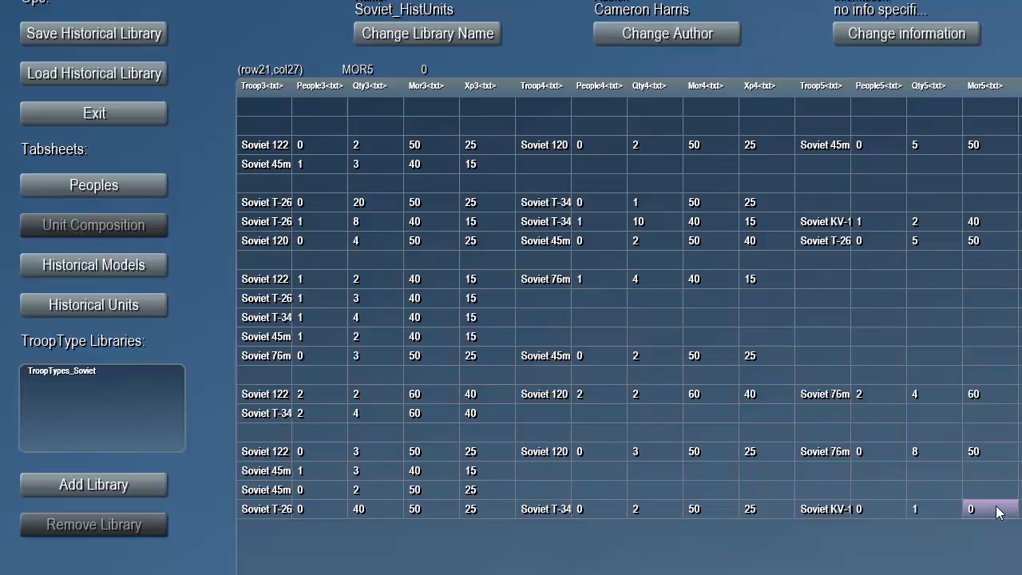
type("50")
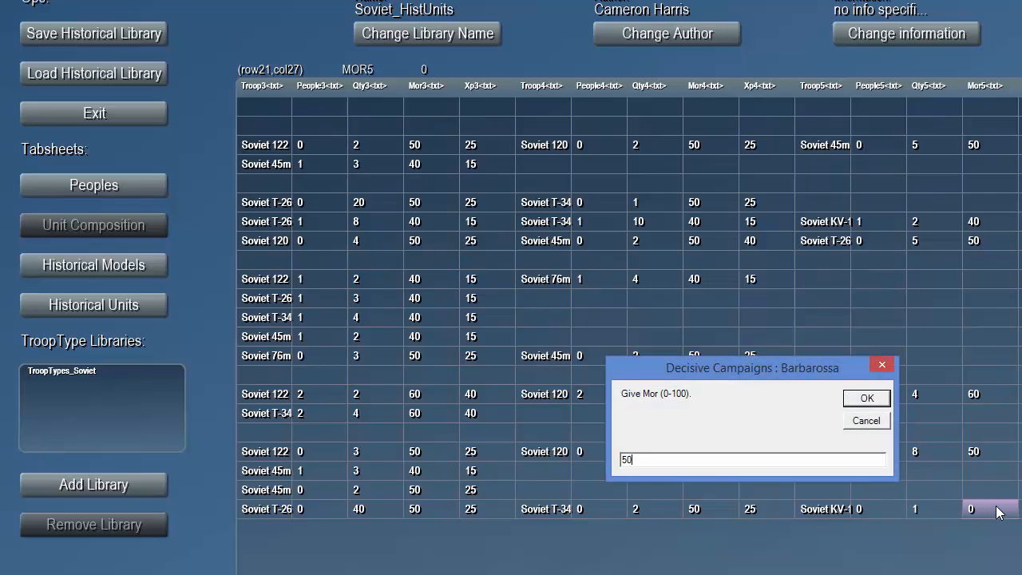
key("Return")
double_click(1020, 508)
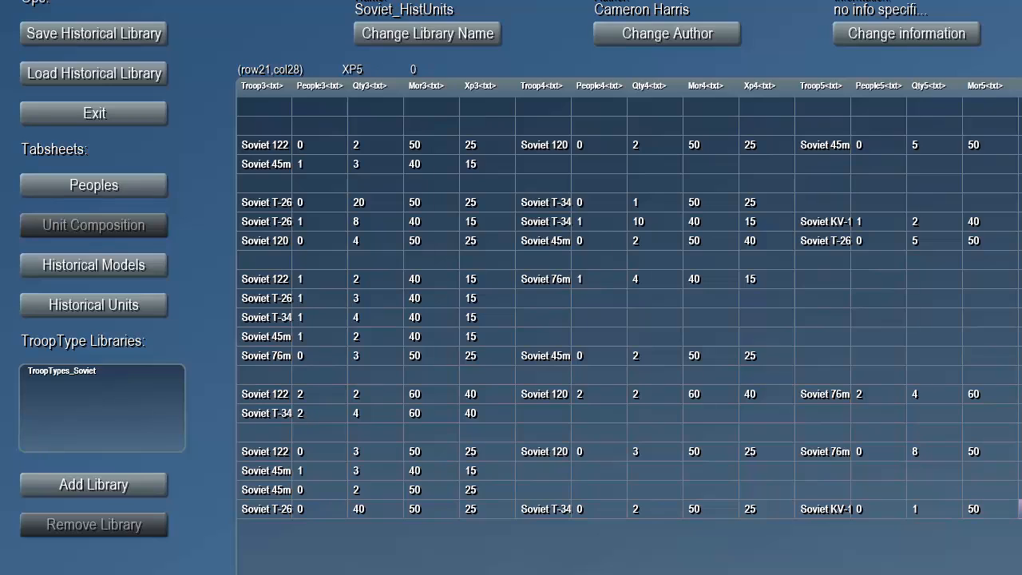
type("25")
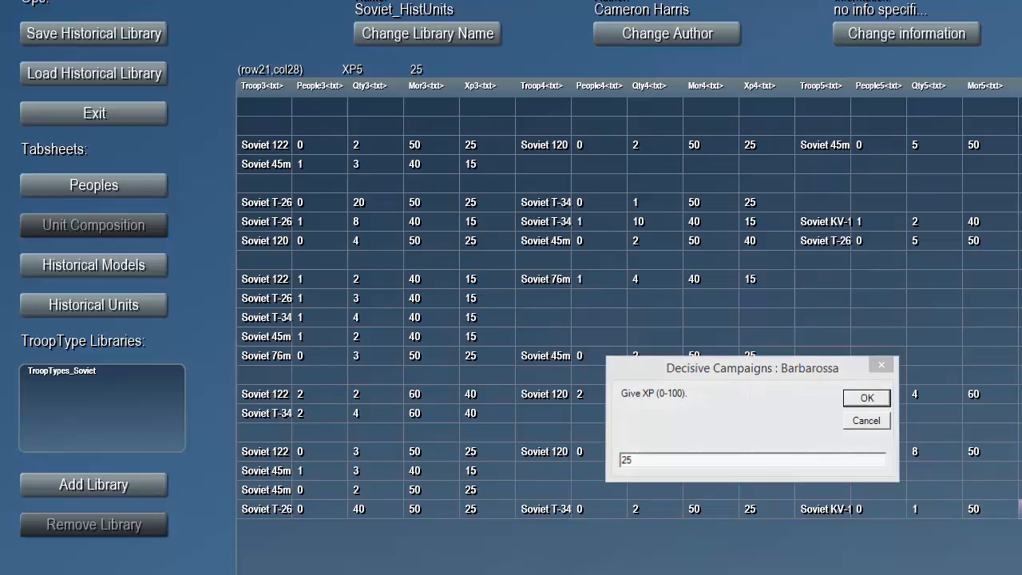
key("Return")
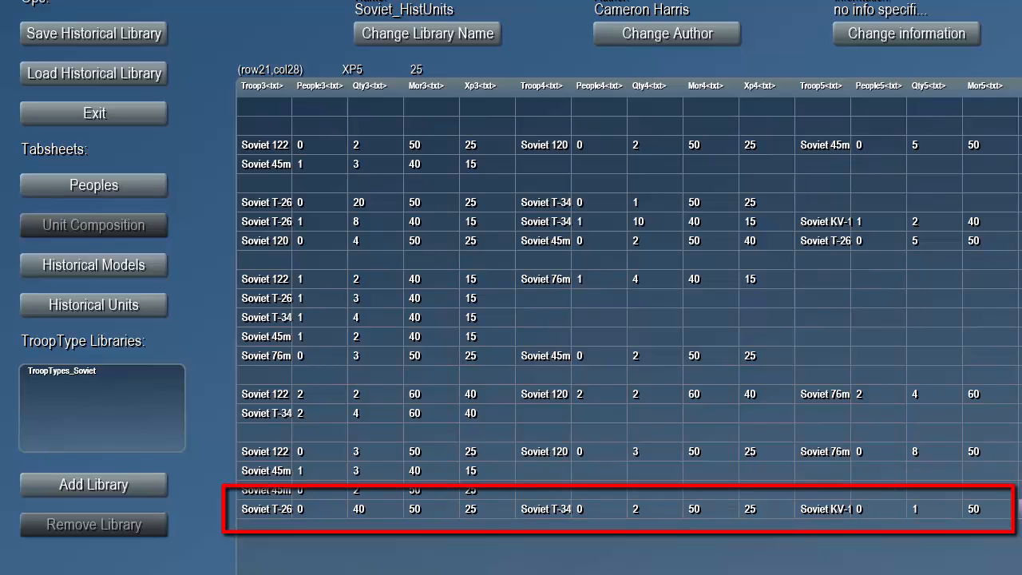
scroll(628, 303, "left", 10)
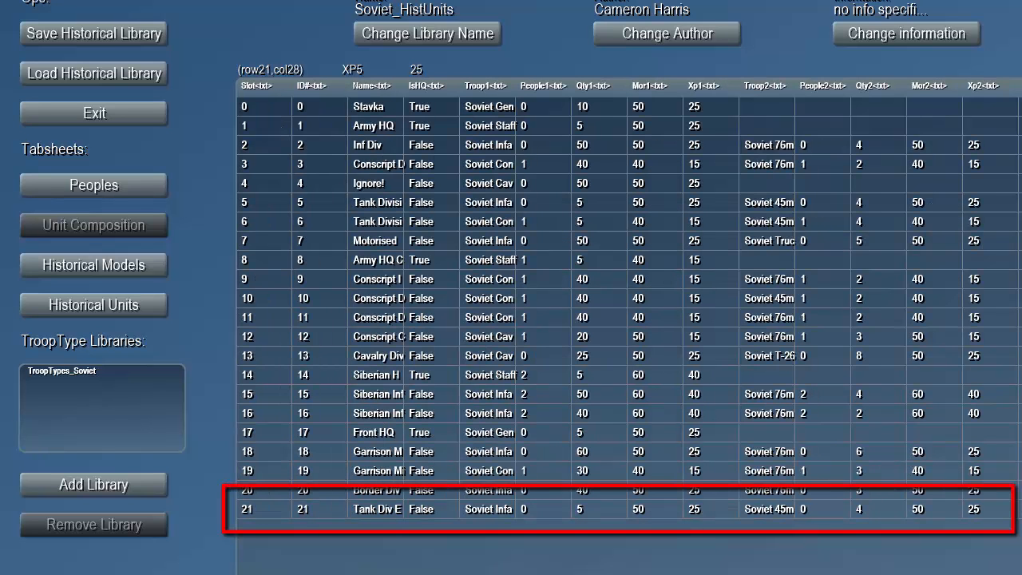
left_click(380, 511)
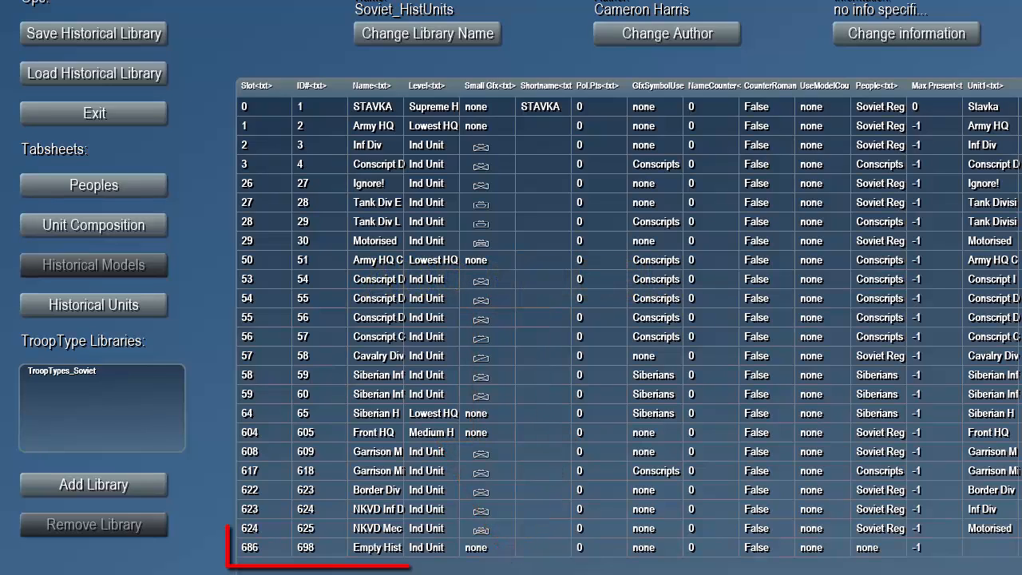
- Rename the empty historical model in slot 686 as Tank Div Early Upgraded and select its level value
left_click(392, 551)
left_click(391, 551)
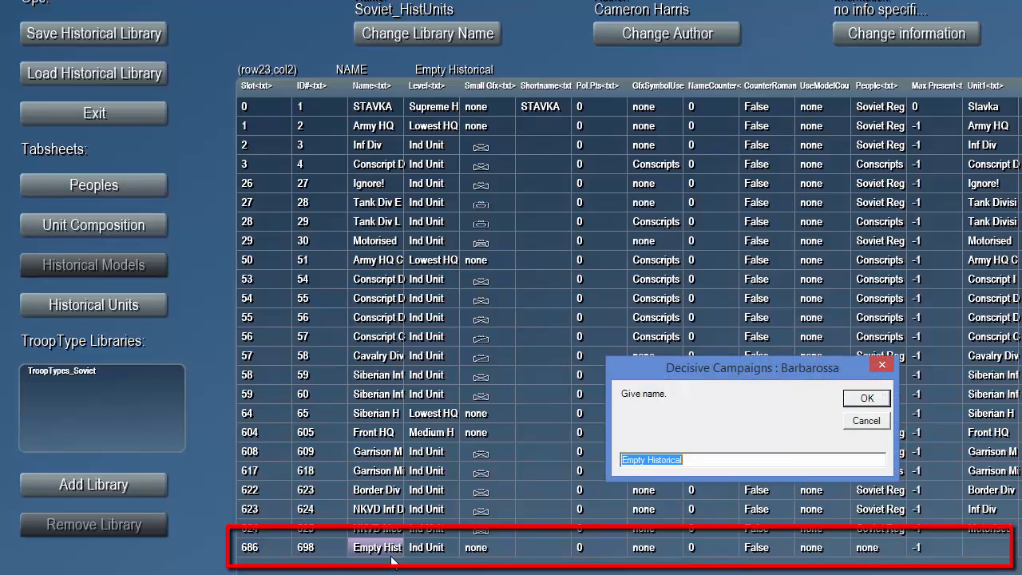
type("Tank")
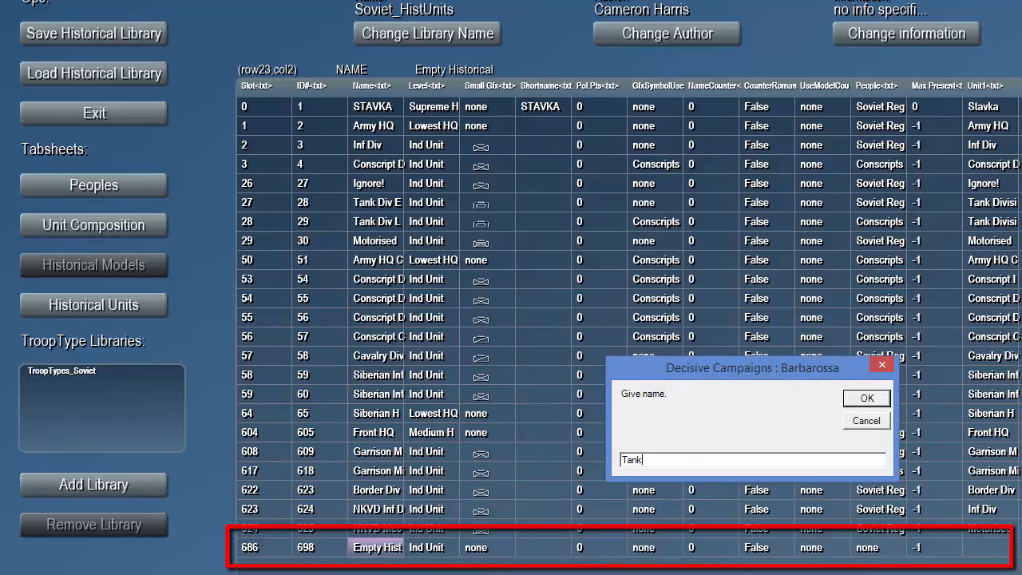
type(" Div Early Upgraded")
key("Return")
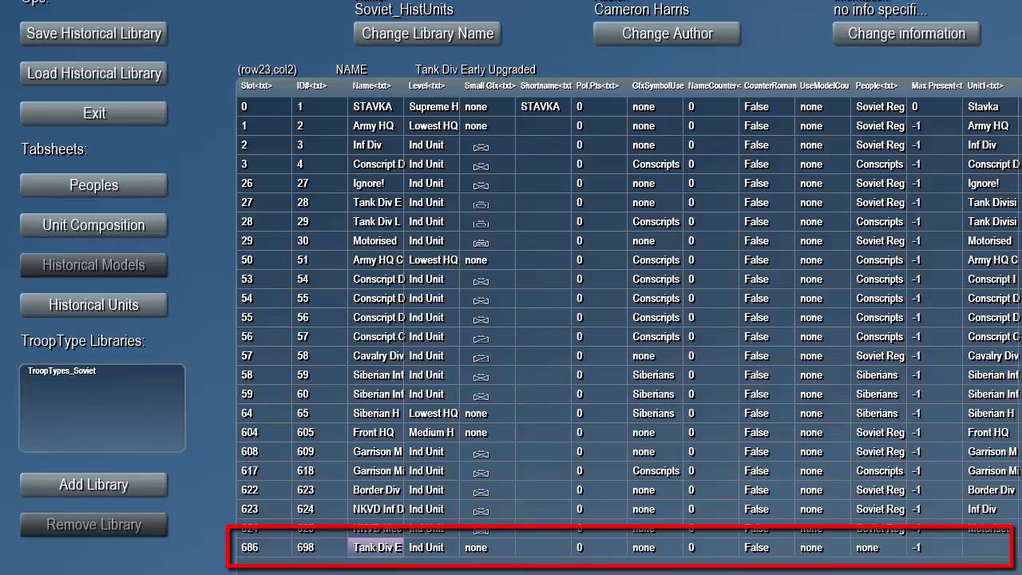
left_click(431, 549)
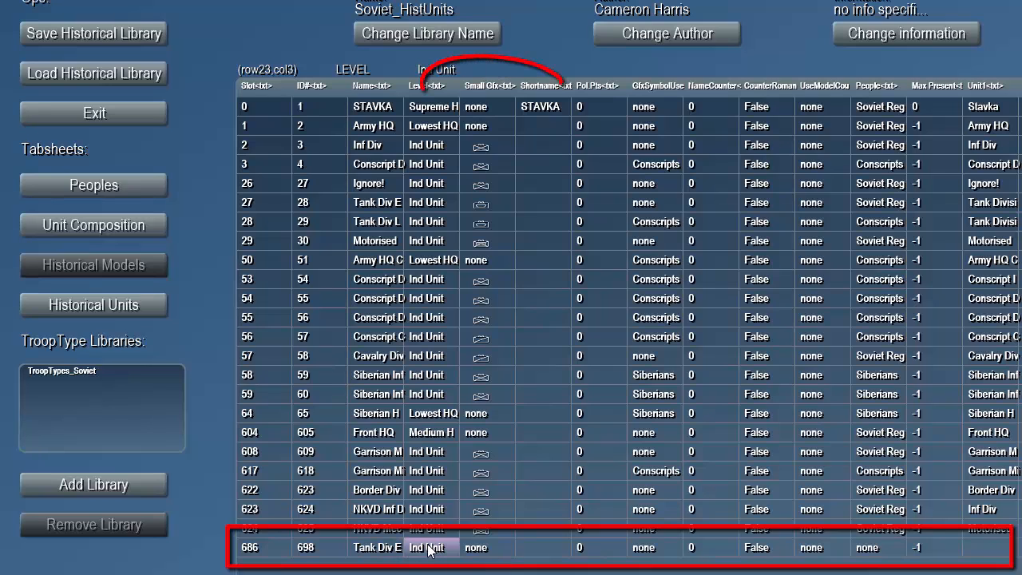
- Assign armdiv.png from the graphics/Barb/smallgfx folder as the small graphic of the Tank Div Early Upgraded model in slot 686
left_click(473, 550)
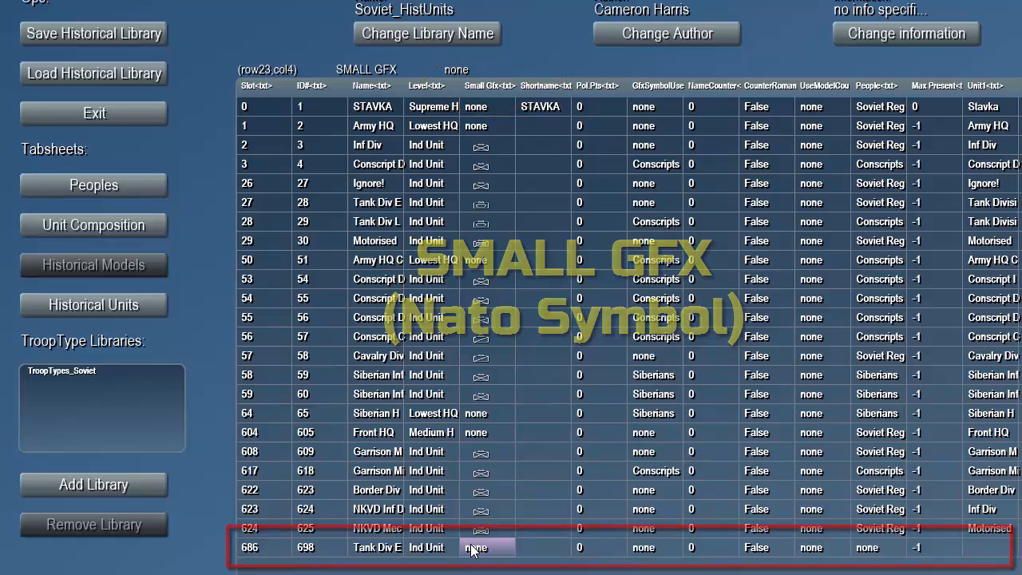
left_click(472, 550)
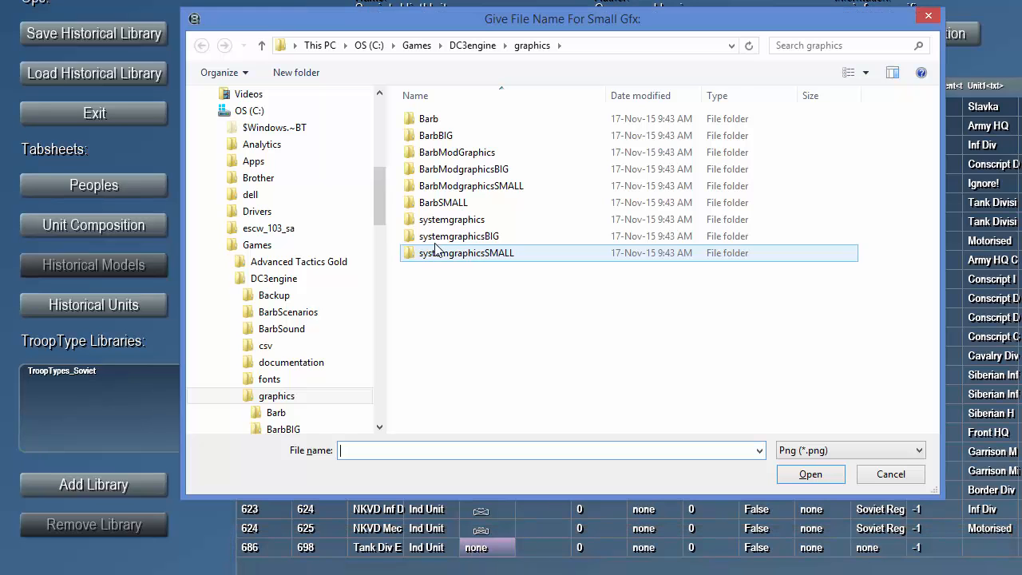
double_click(437, 124)
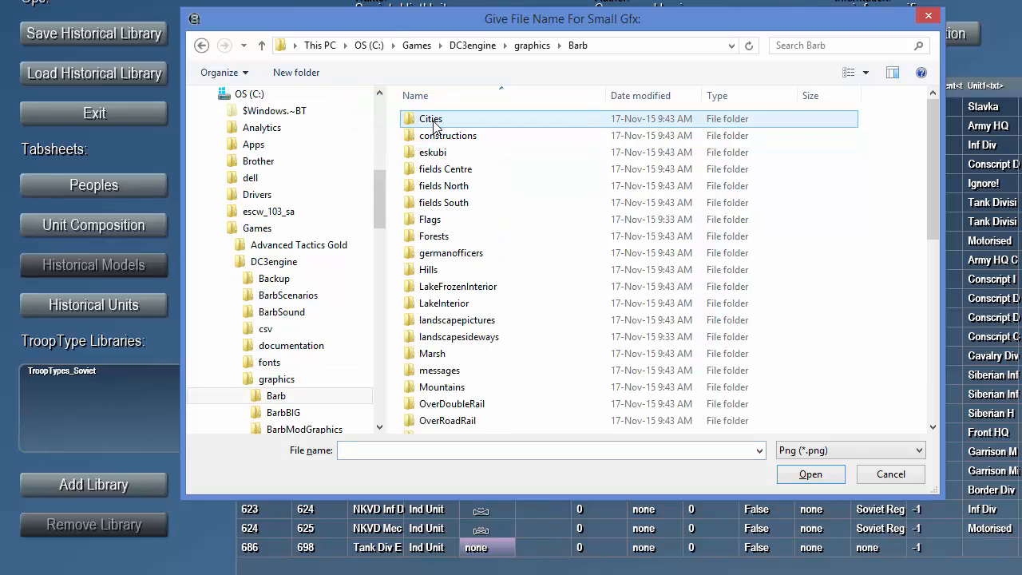
scroll(446, 174, "down", 5)
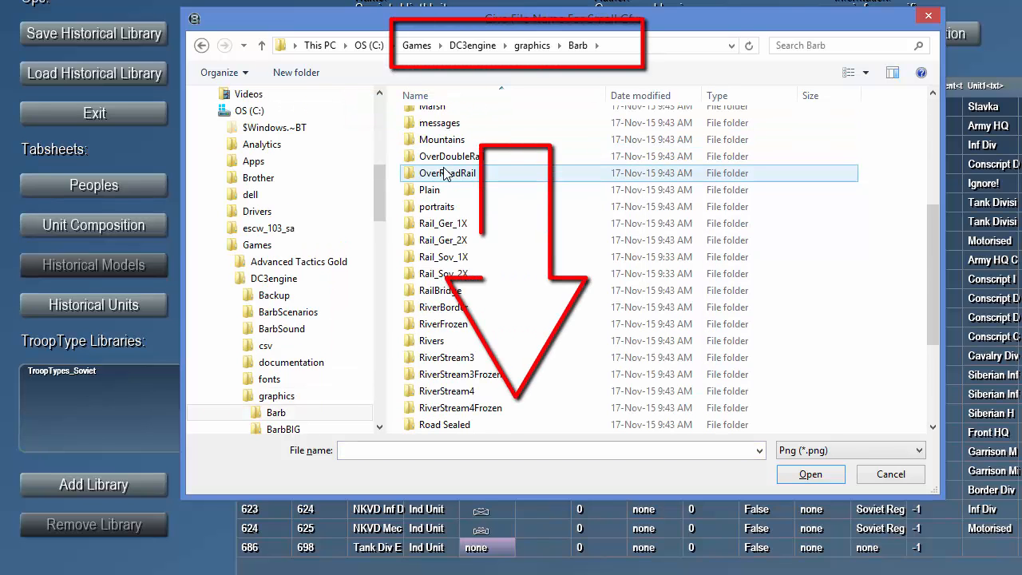
scroll(445, 174, "down", 3)
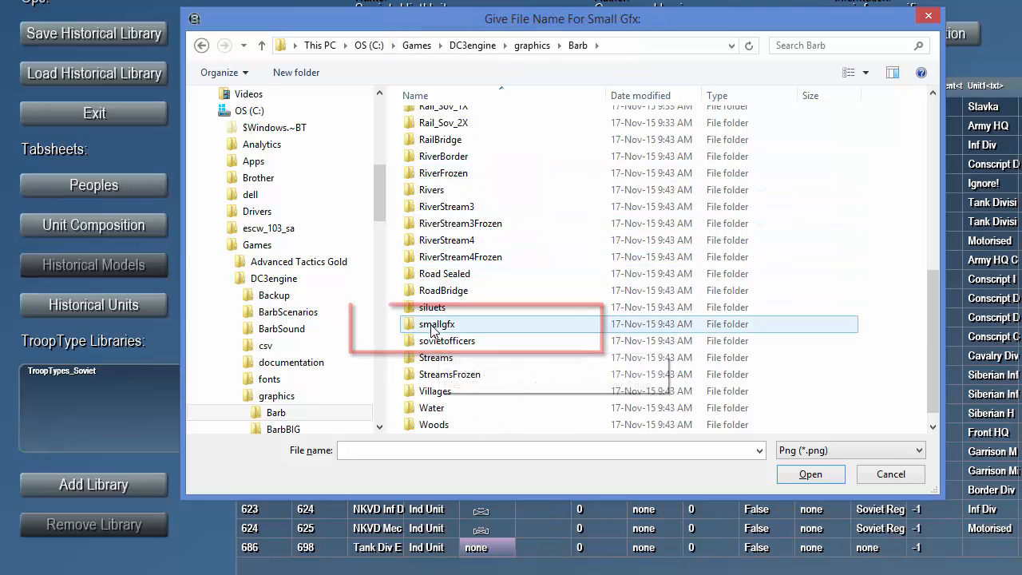
double_click(437, 324)
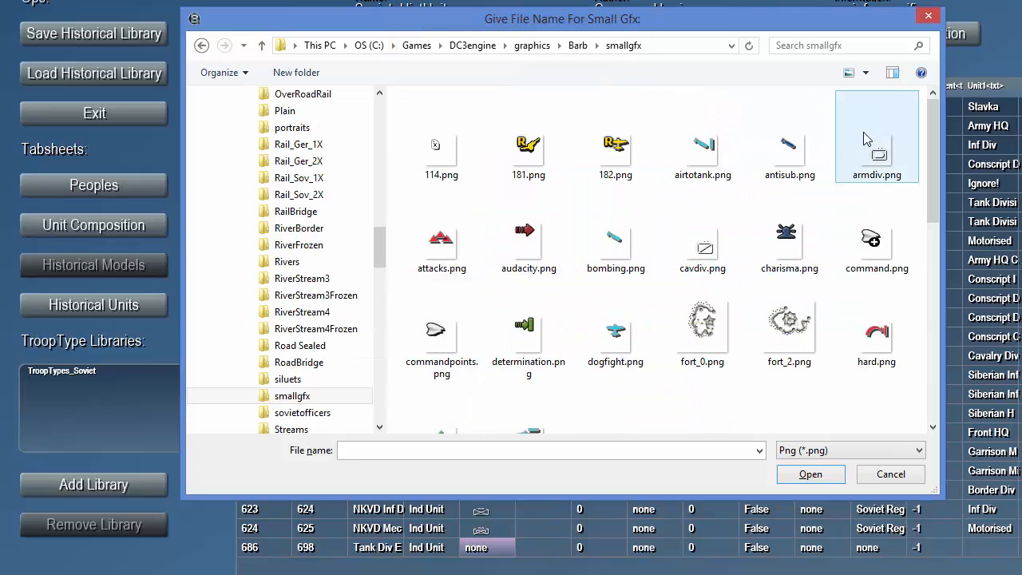
left_click(887, 176)
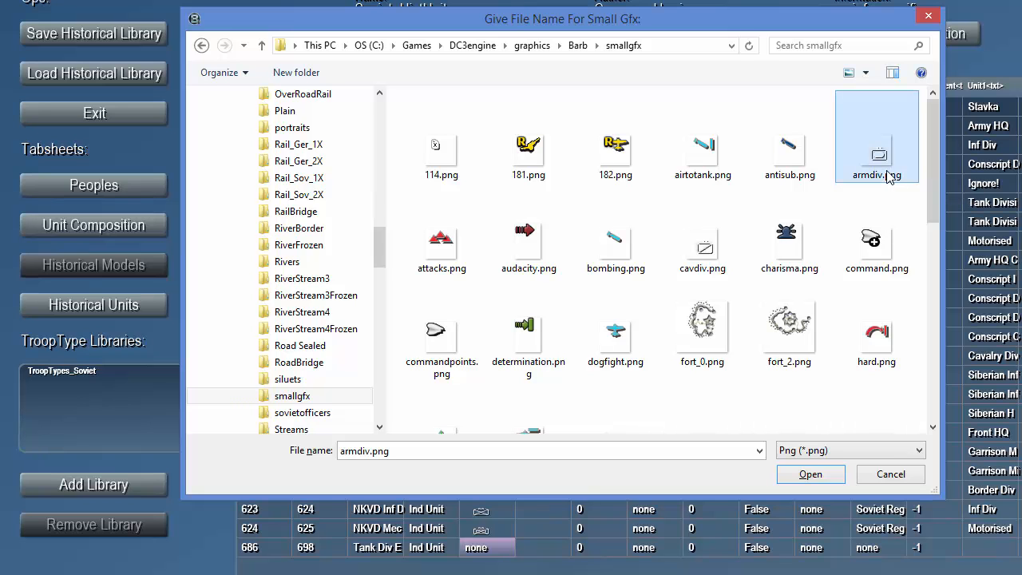
left_click(799, 478)
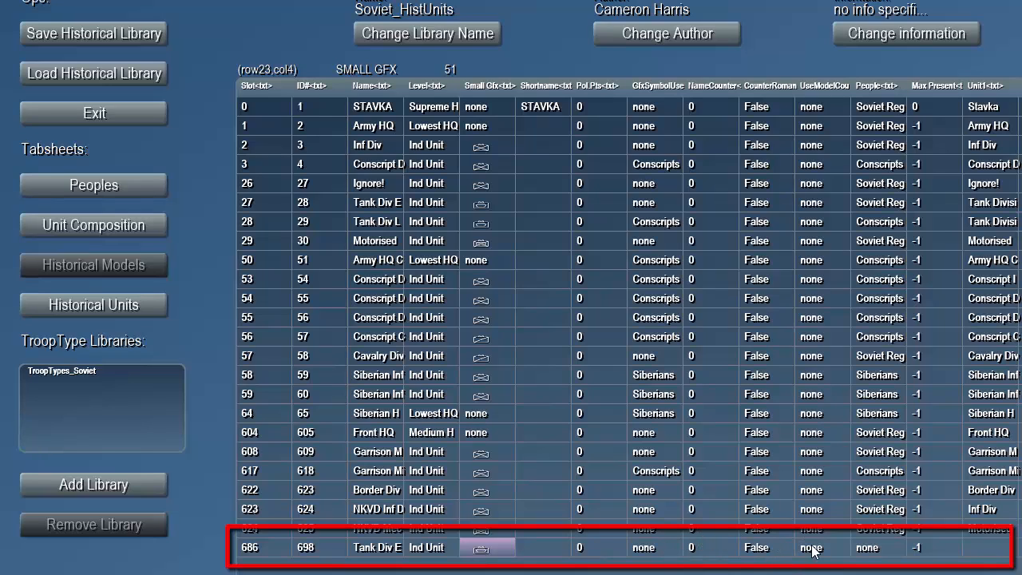
- Set the people of the Tank Div Early Upgraded model to Soviet Regulars
left_click(864, 550)
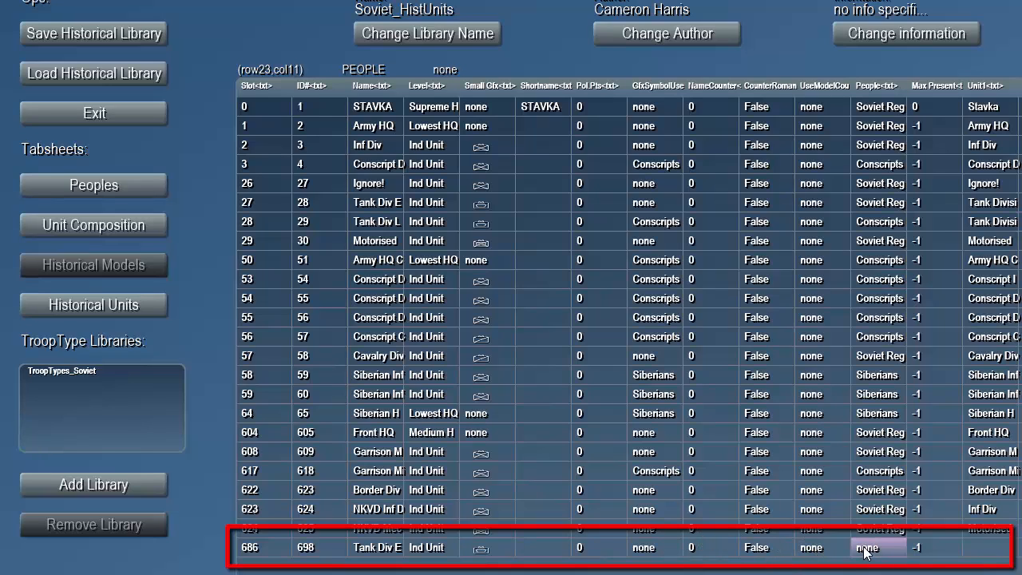
left_click(864, 550)
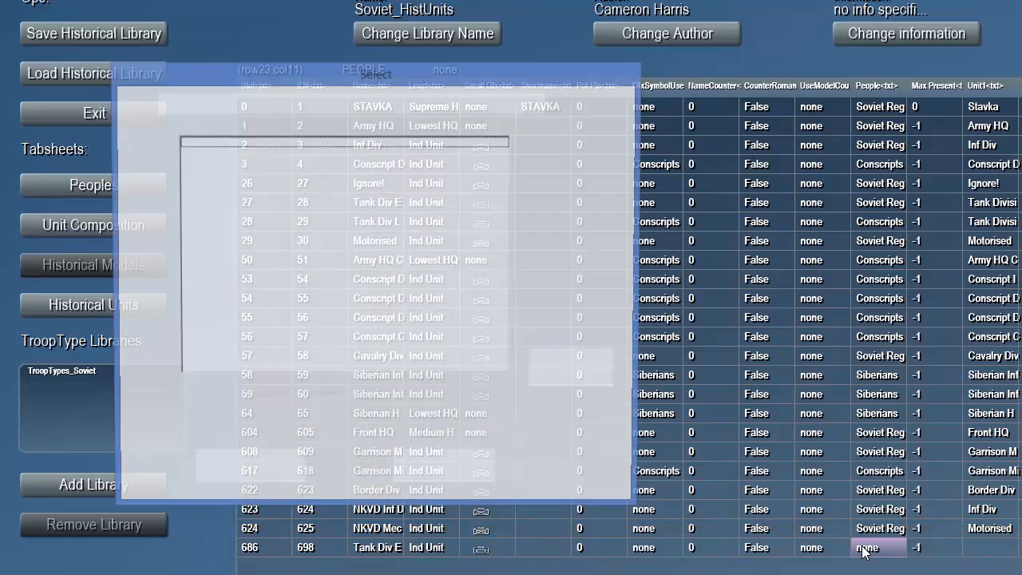
left_click(219, 154)
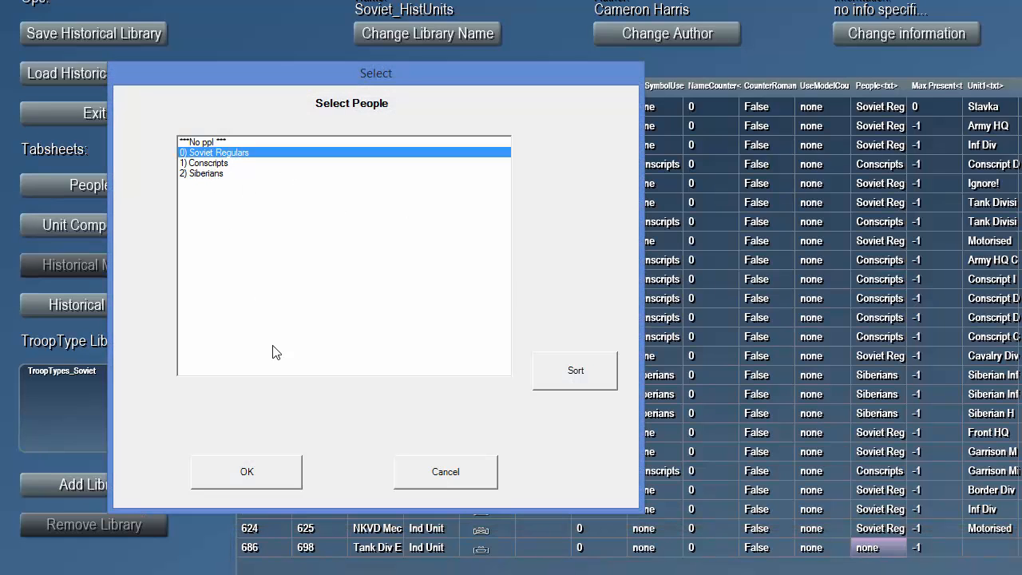
left_click(264, 480)
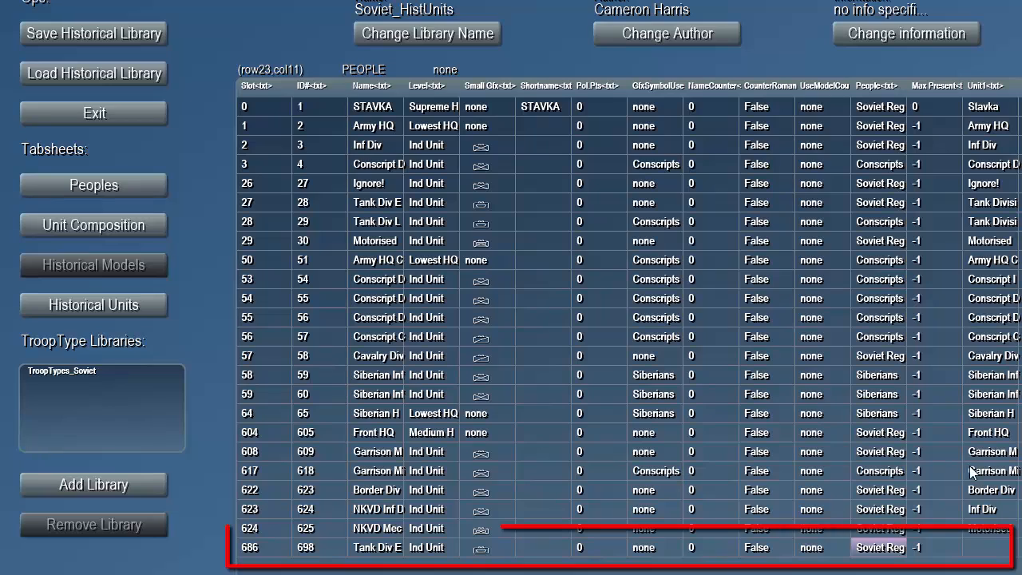
- Set the first unit of the Tank Div Early Upgraded model to the Tank Div Early V2 composition
left_click(985, 549)
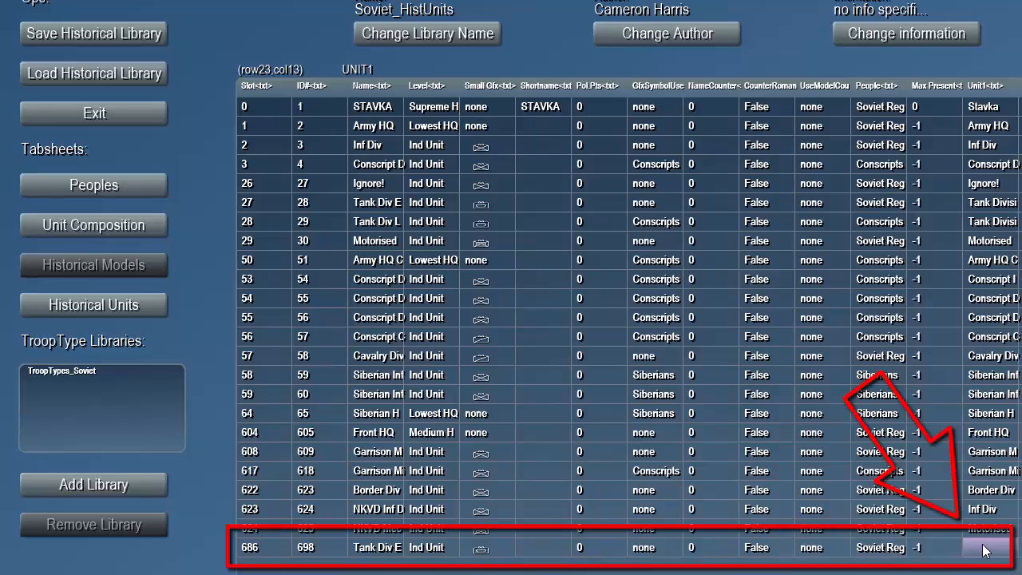
double_click(985, 549)
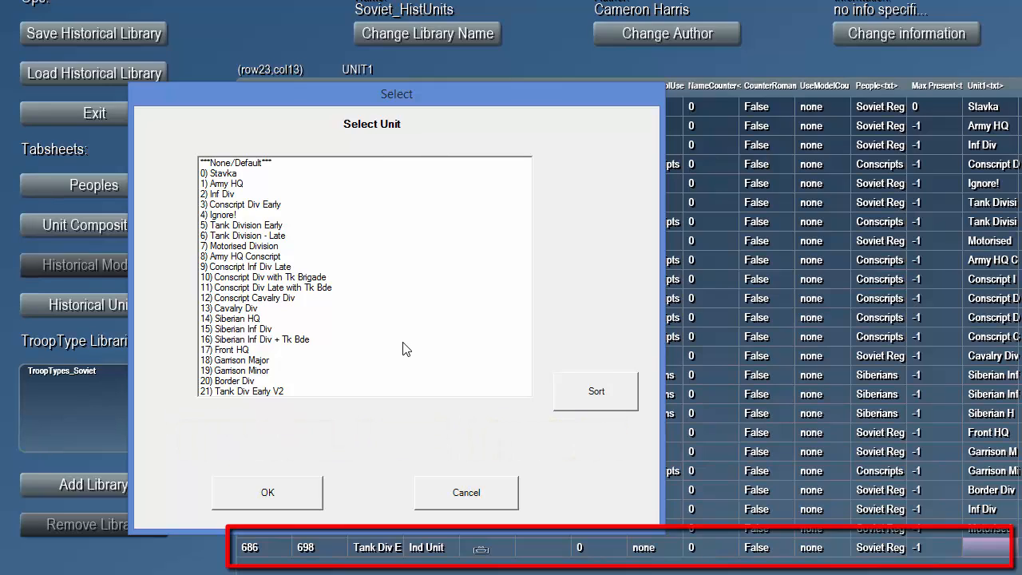
left_click(256, 392)
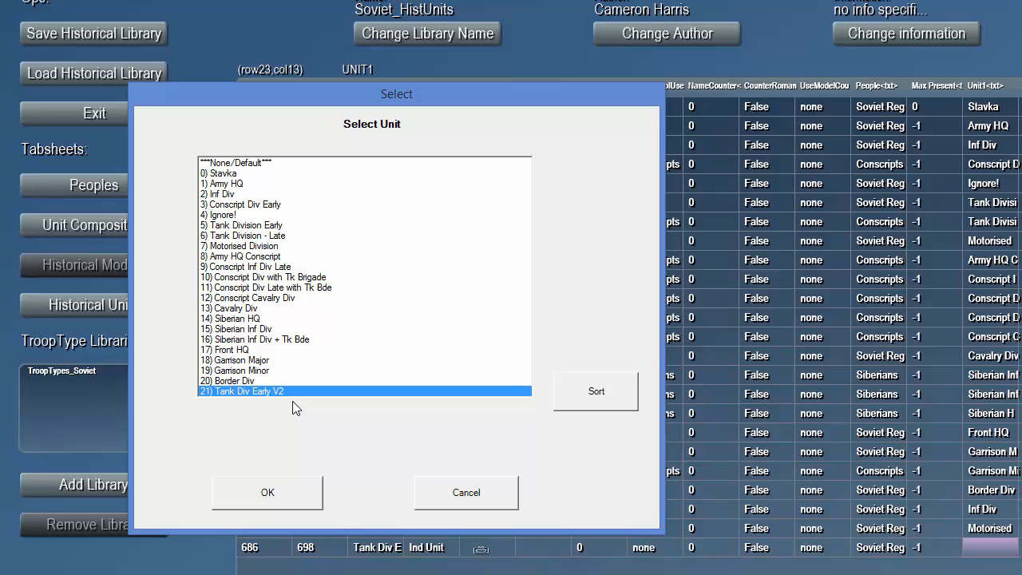
left_click(285, 495)
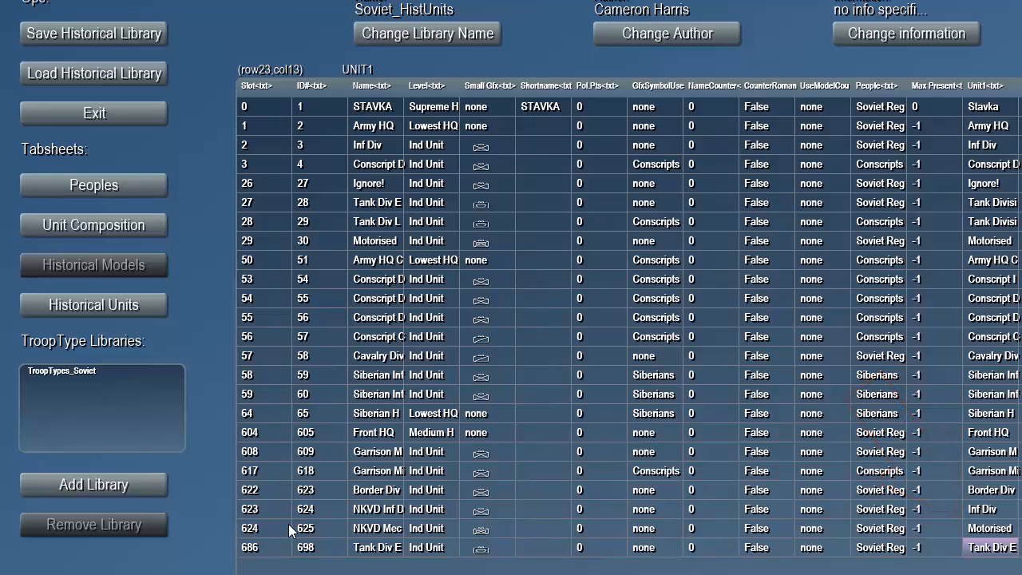
- In the historical units list, base the 26th Tank Div on the Tank Div Early Upgraded model
left_click(131, 311)
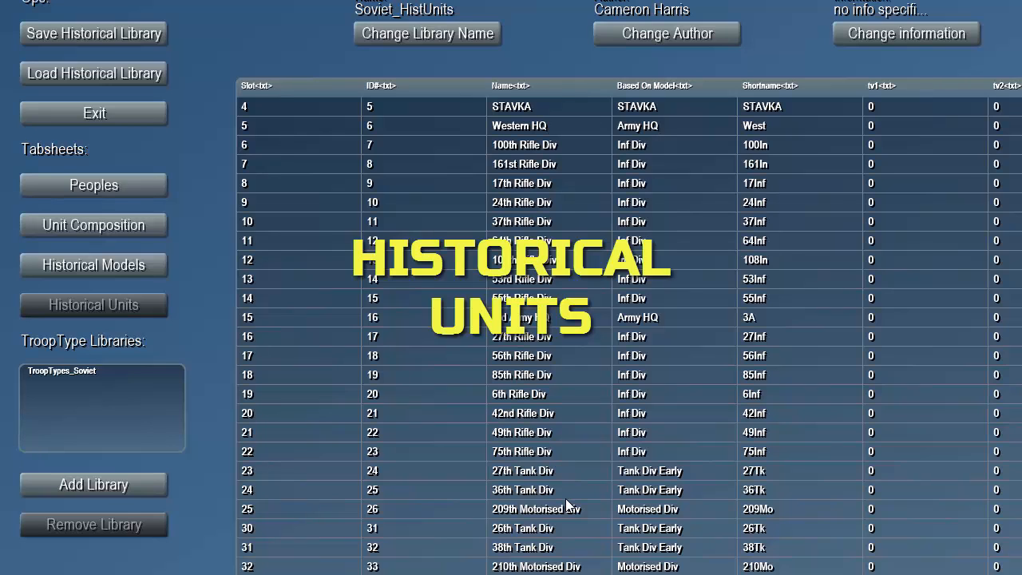
left_click(538, 532)
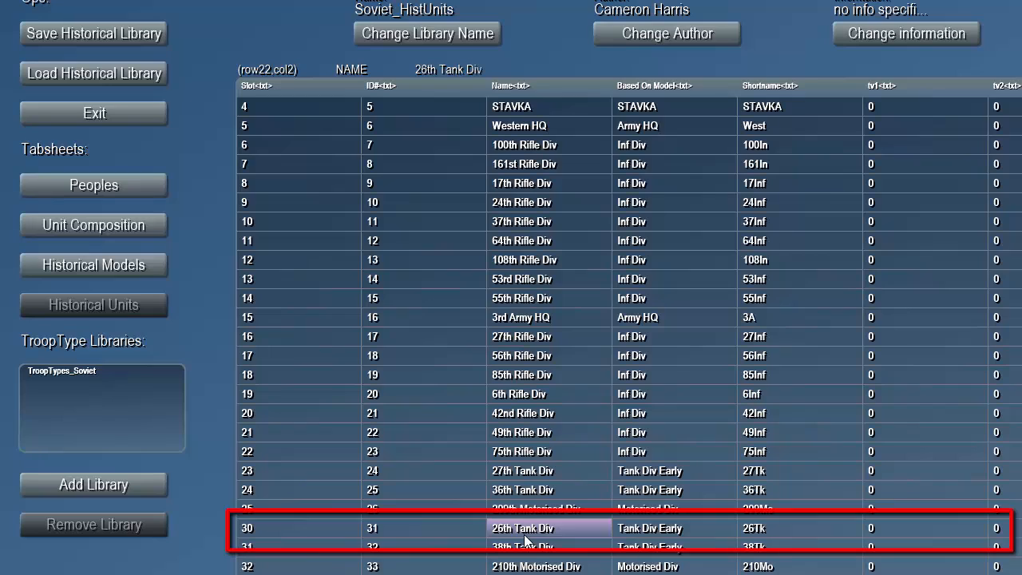
key("Right")
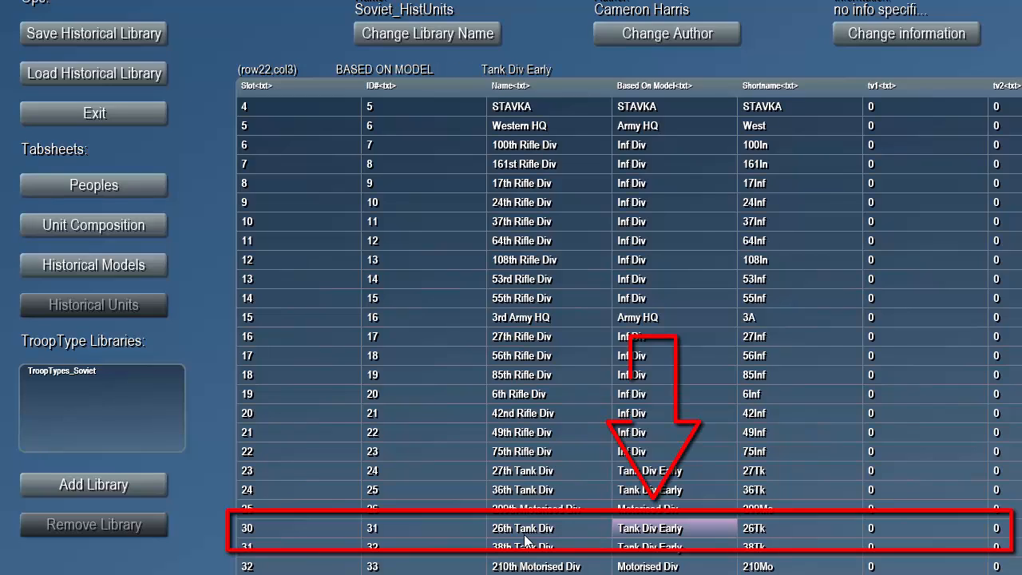
double_click(643, 526)
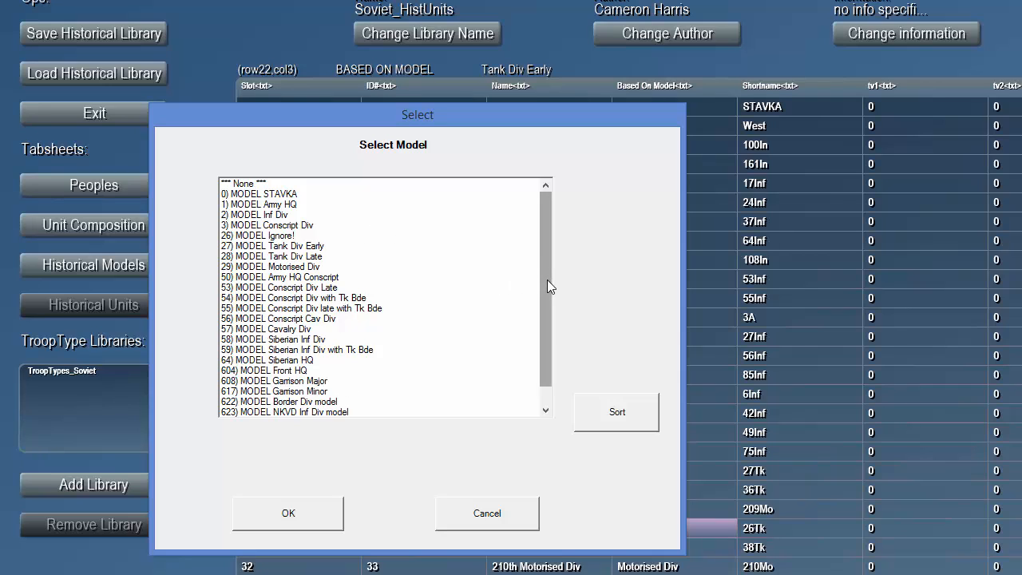
left_click_drag(547, 279, 542, 319)
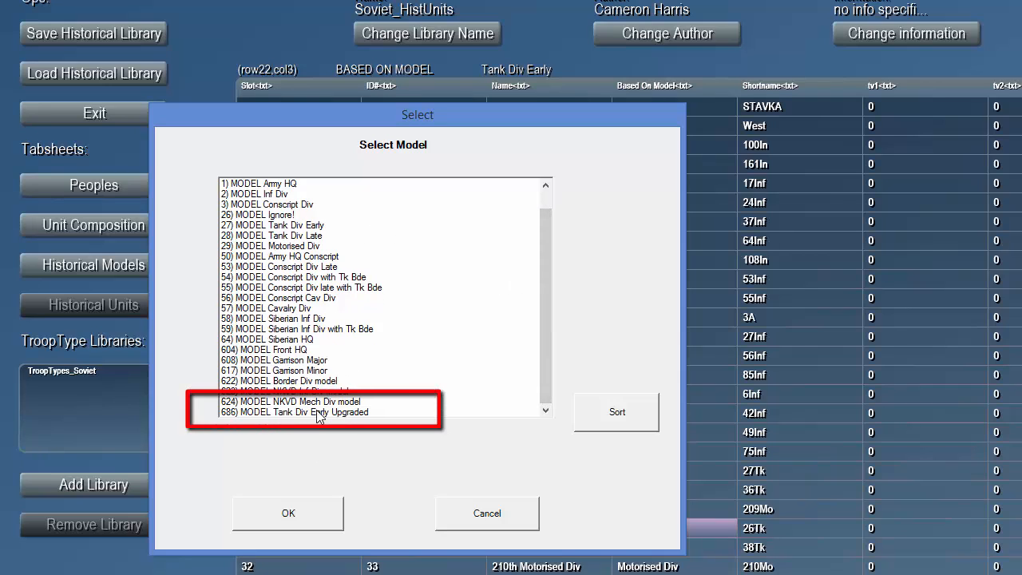
left_click(319, 413)
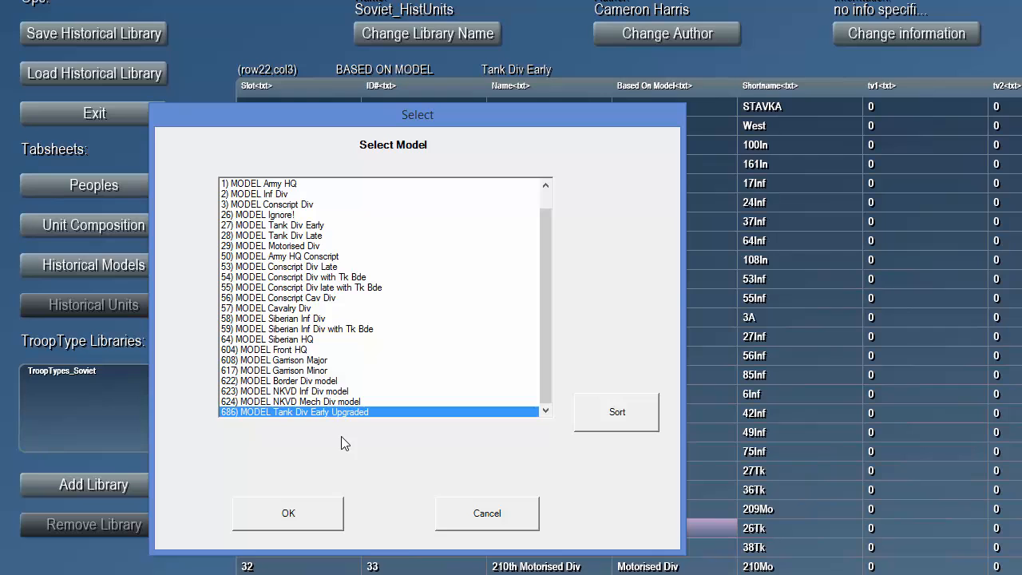
left_click(302, 512)
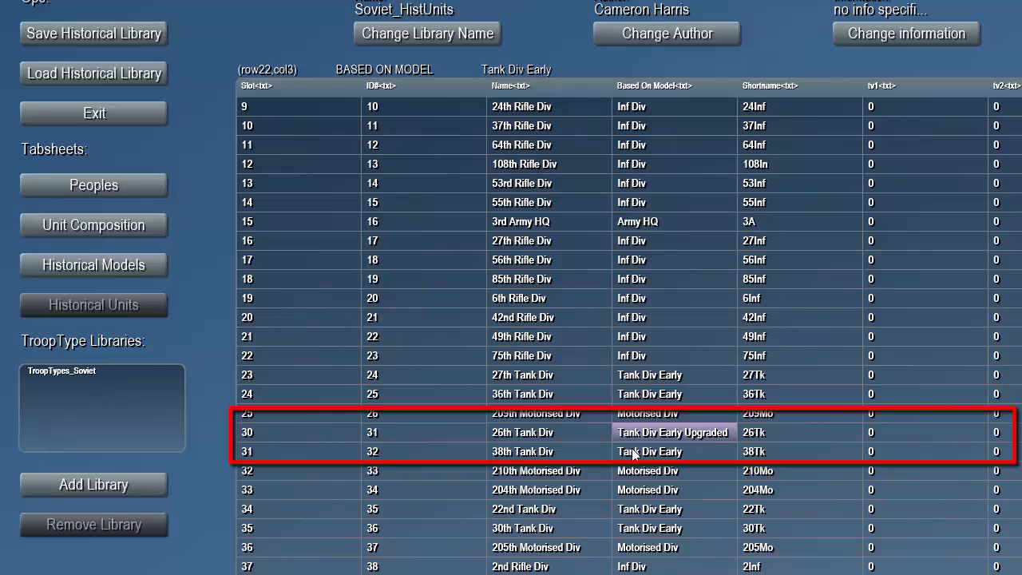
- Base the 38th Tank Div on the Tank Div Early Upgraded model
left_click(653, 454)
left_click(651, 453)
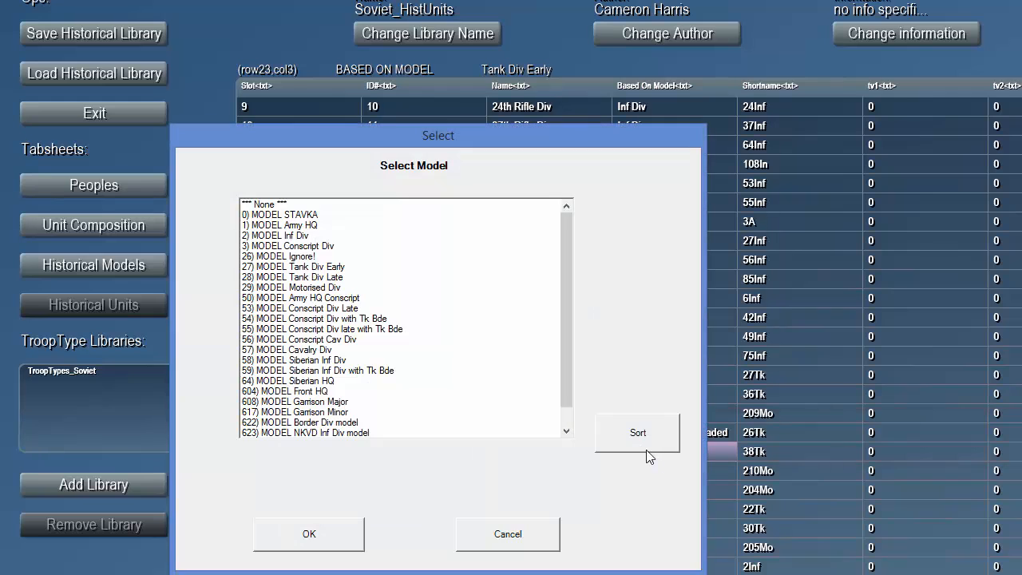
scroll(562, 384, "down", 1)
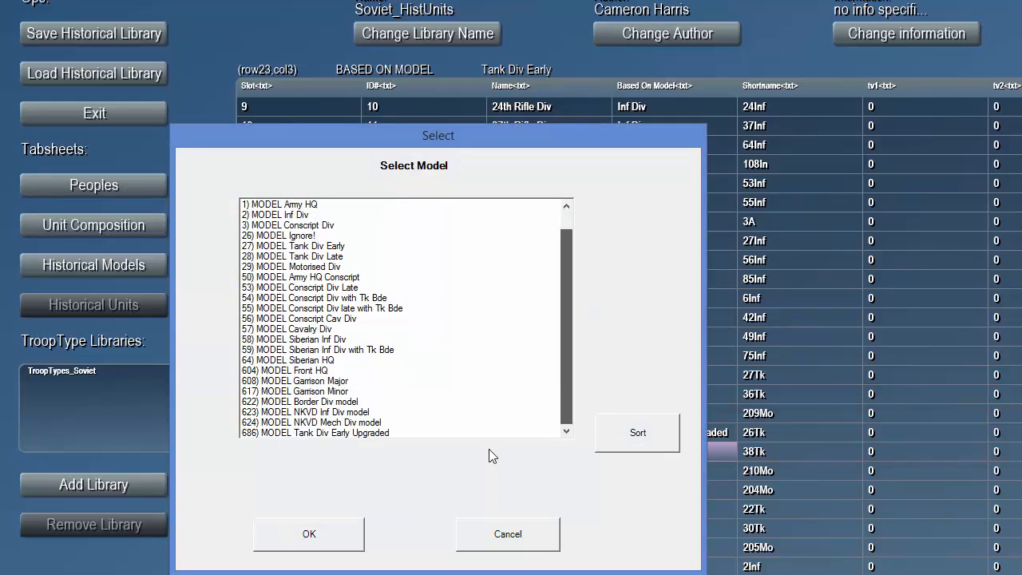
left_click(331, 433)
left_click(316, 528)
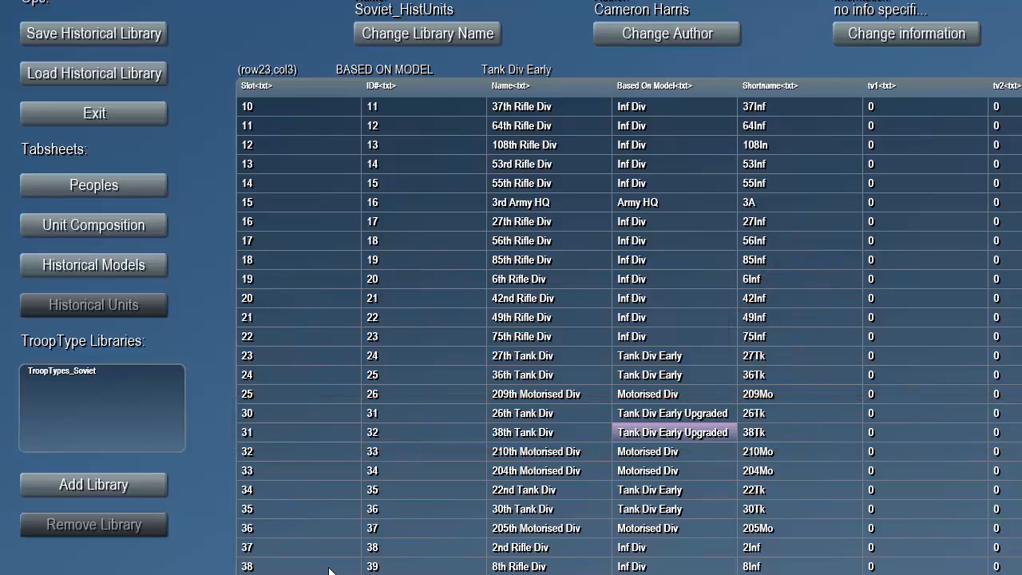
- Save the historical library as Soviet_HistUnits_modded in the BarbScenarios folder and acknowledge the save
left_click(131, 35)
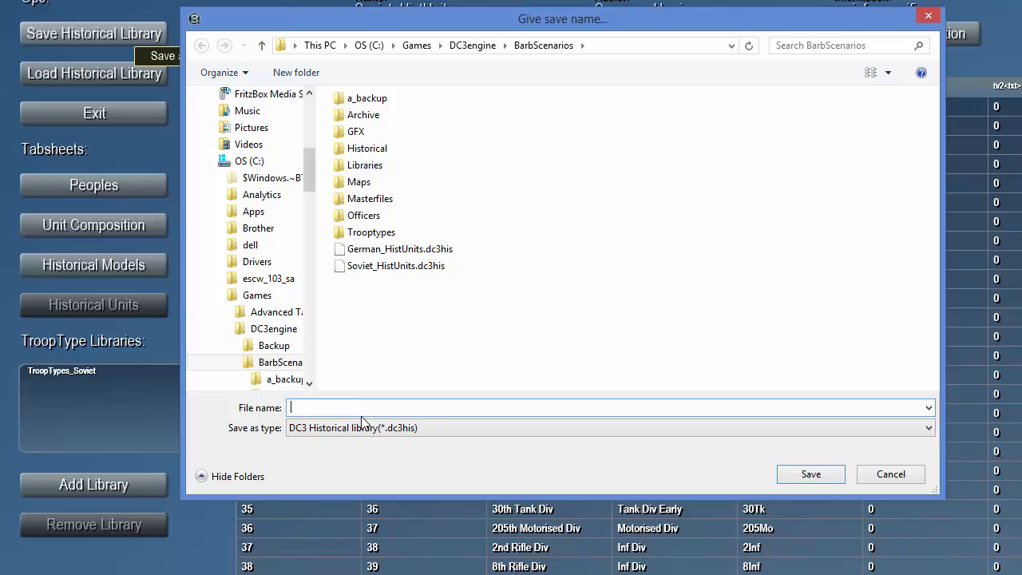
type("Soviet")
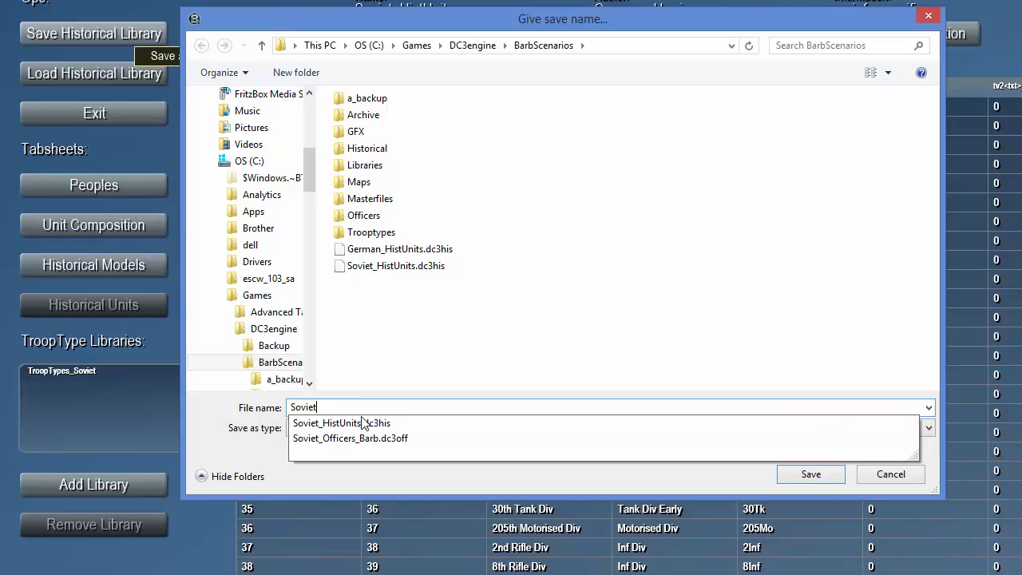
type("_HistUnits")
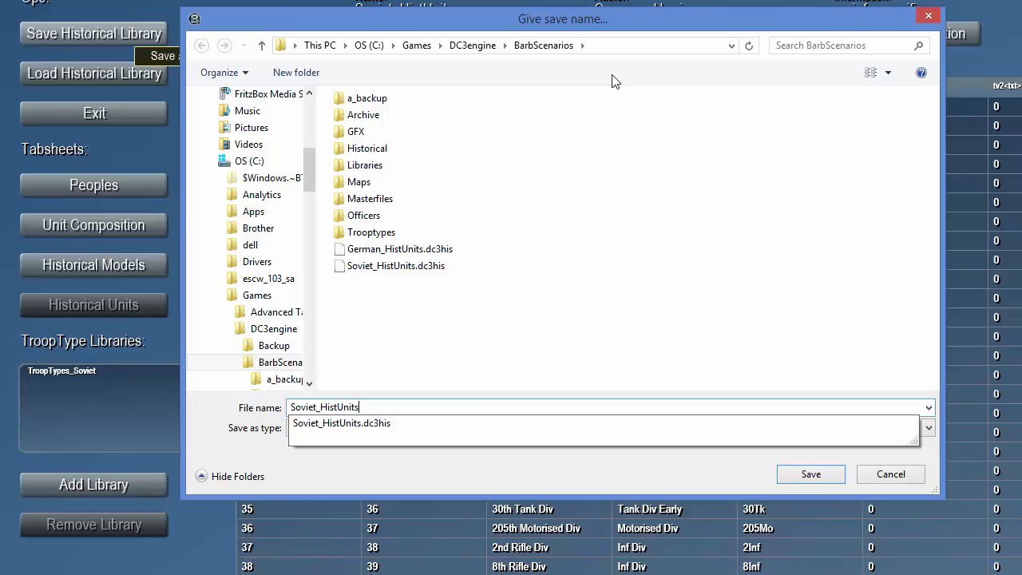
key("Escape")
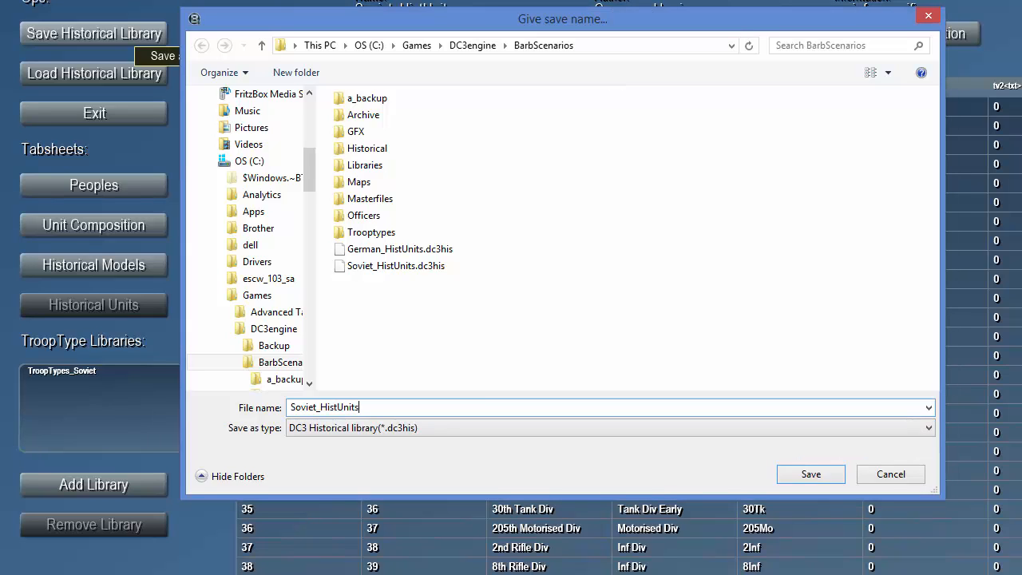
type("_modded")
left_click(812, 476)
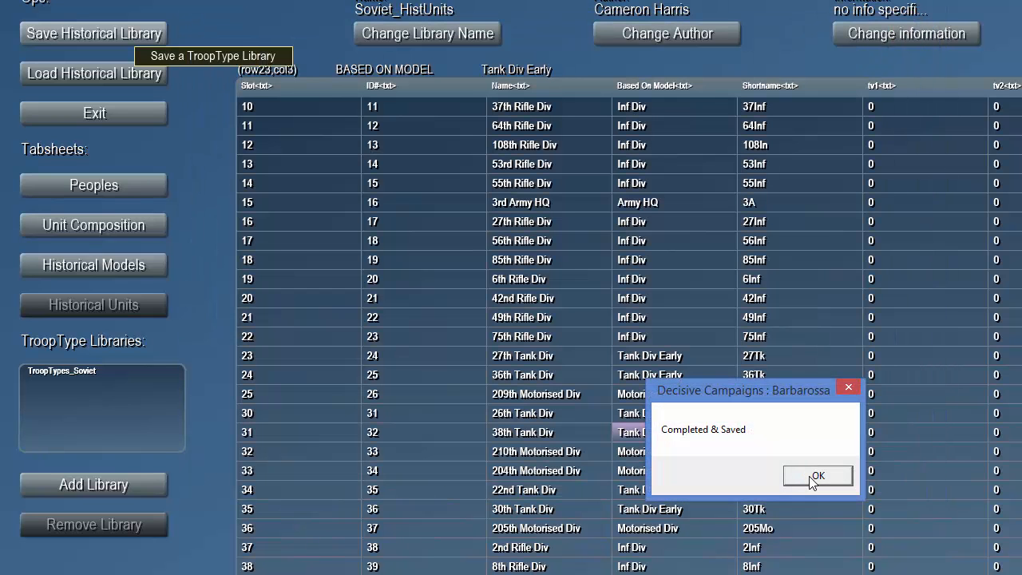
left_click(805, 475)
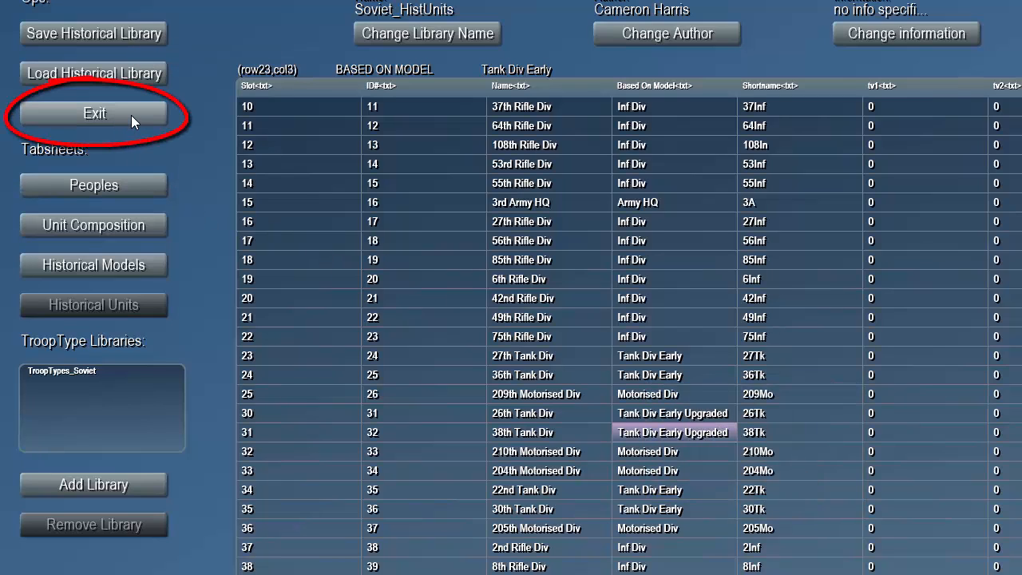
- Leave the historical unit editor and load the barbarossa_6123_h.dc3 scenario from the BarbScenarios folder
left_click(95, 113)
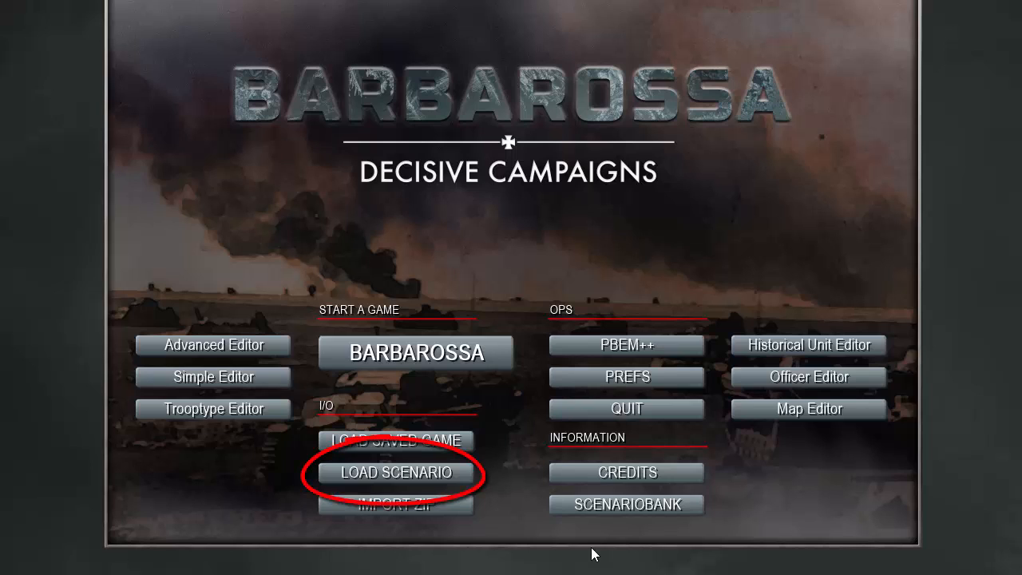
left_click(451, 473)
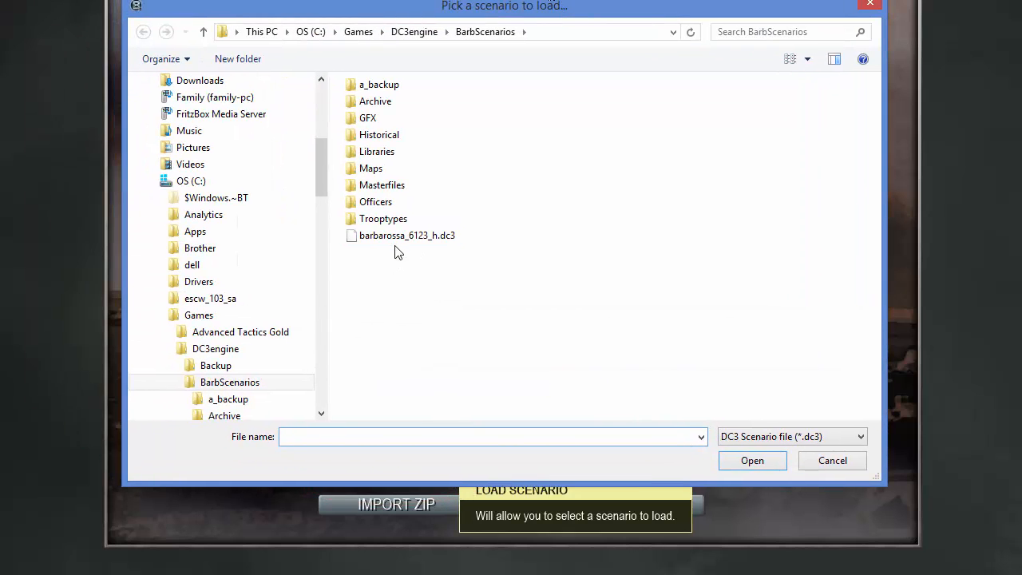
left_click(403, 235)
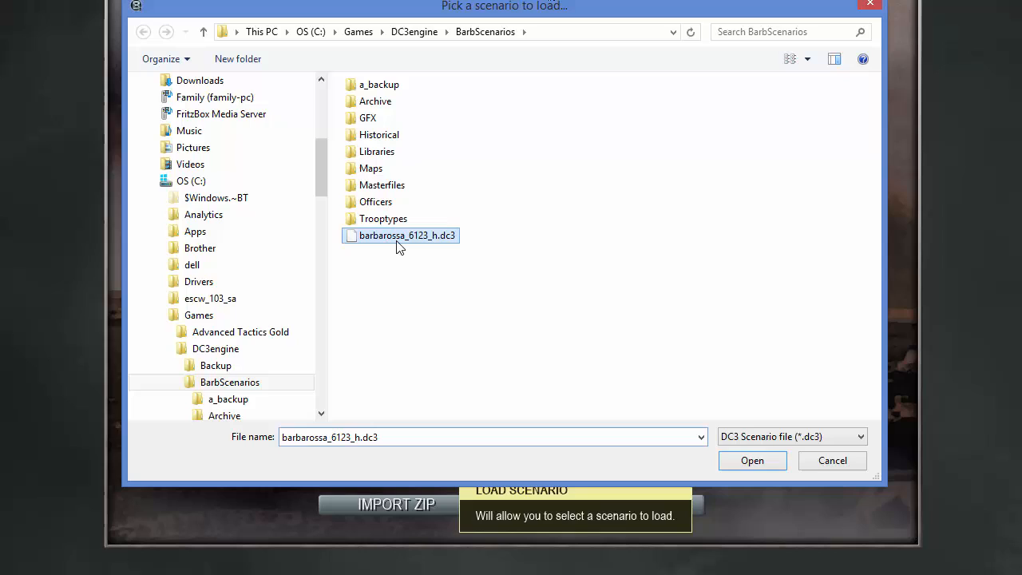
left_click(753, 461)
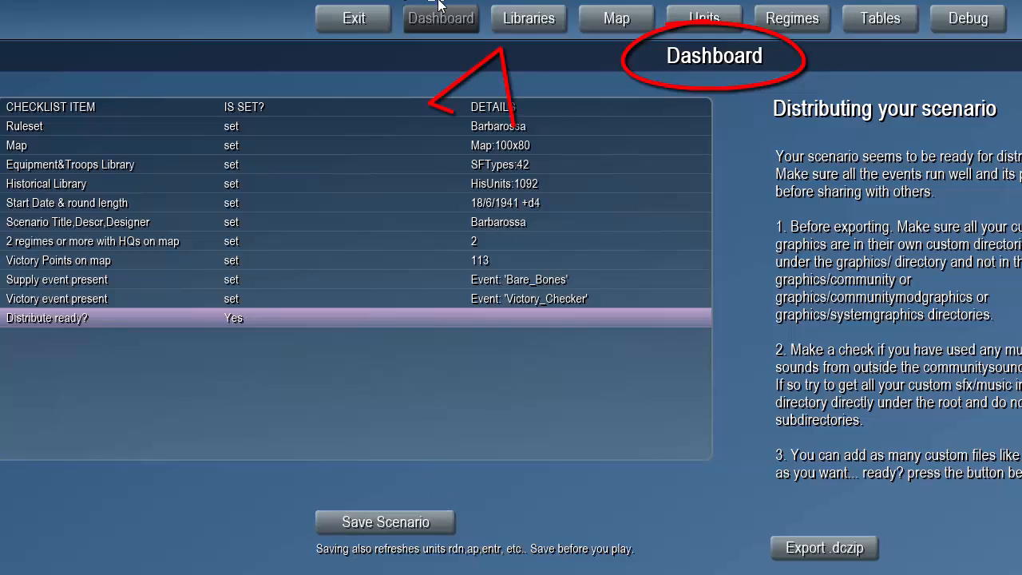
- Choose the DC3 Historical library file Soviet_HistUnits_modded.dc3his to load into the scenario's libraries
left_click(537, 23)
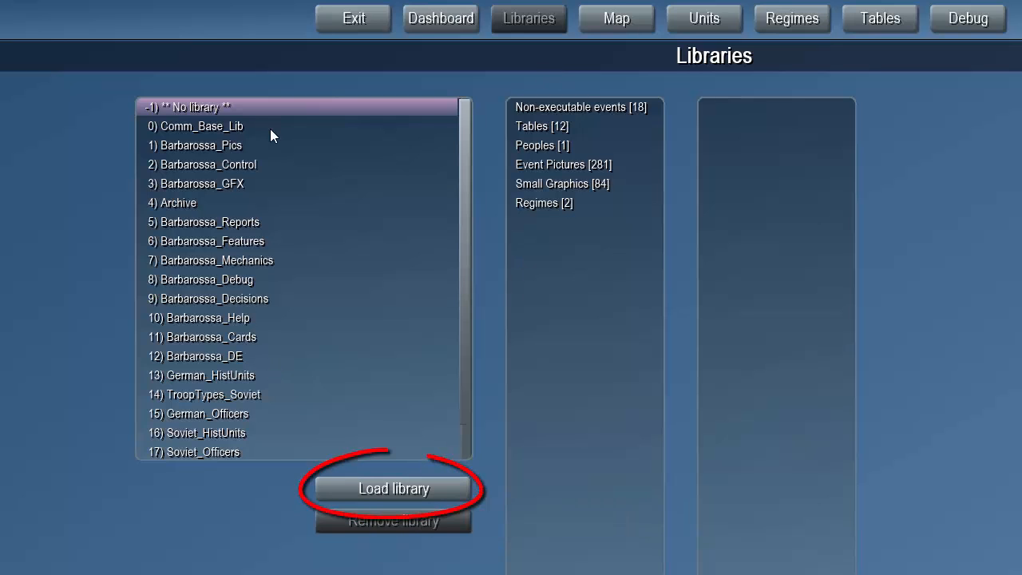
left_click(359, 493)
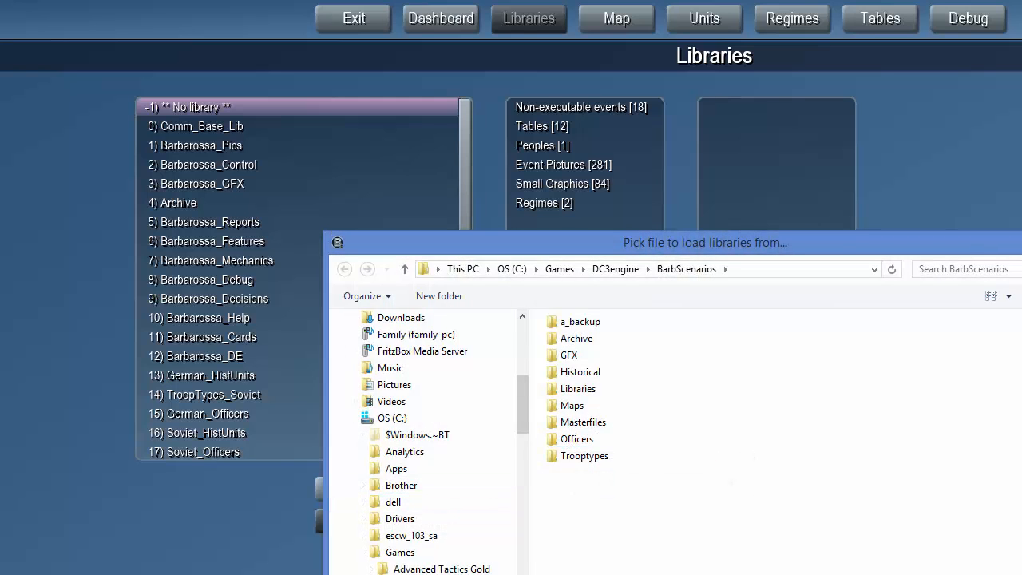
left_click_drag(846, 239, 684, 80)
left_click(900, 516)
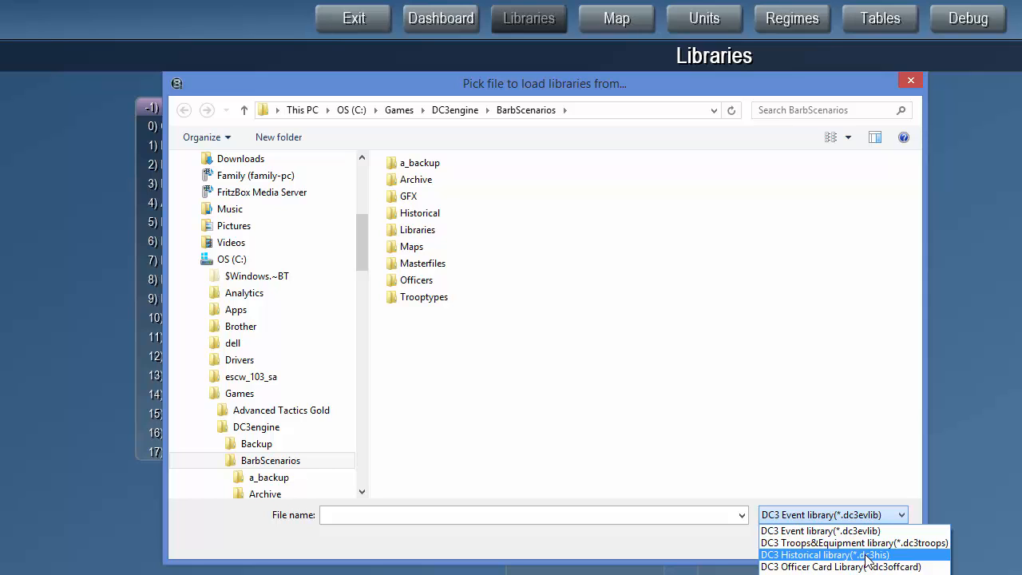
left_click(867, 556)
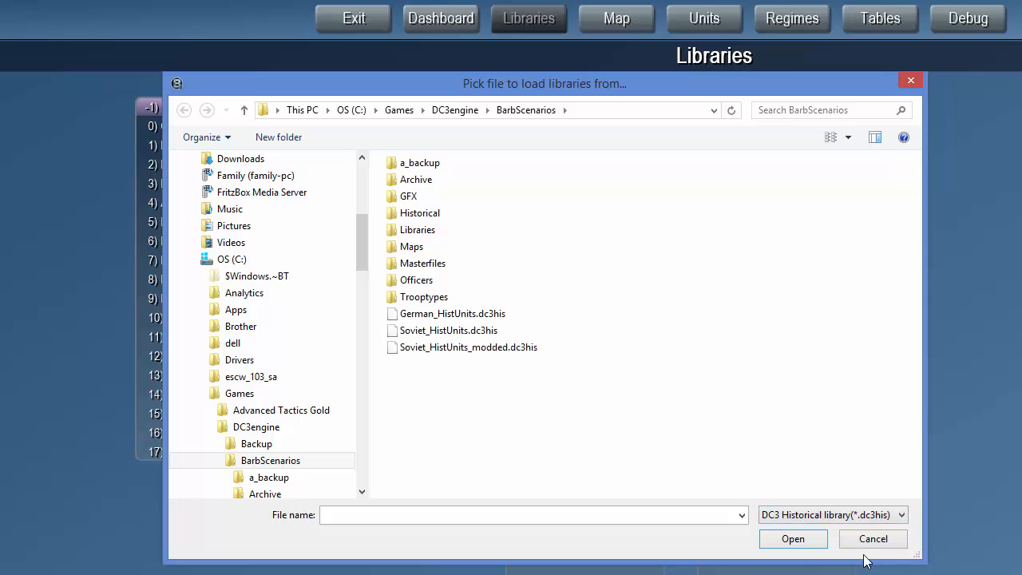
left_click(515, 348)
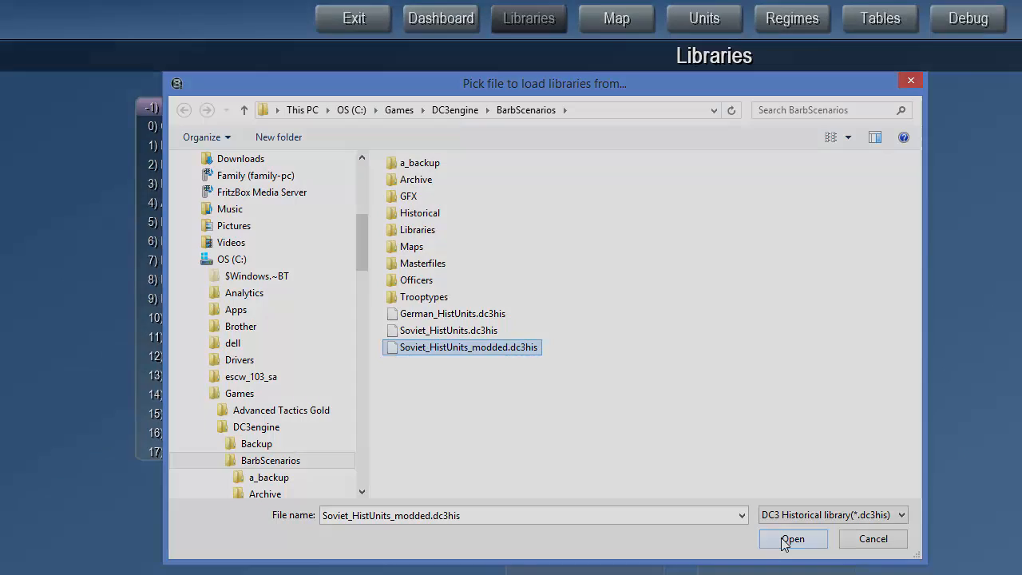
left_click(792, 539)
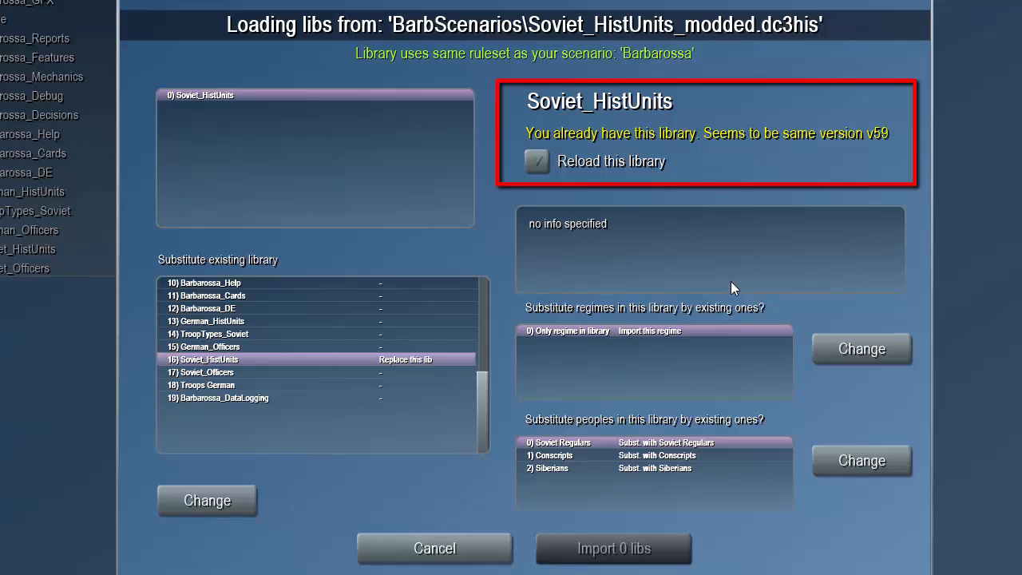
- Import Soviet_HistUnits as a reload of the existing library, substituting its only regime with Soviet Union
left_click(539, 162)
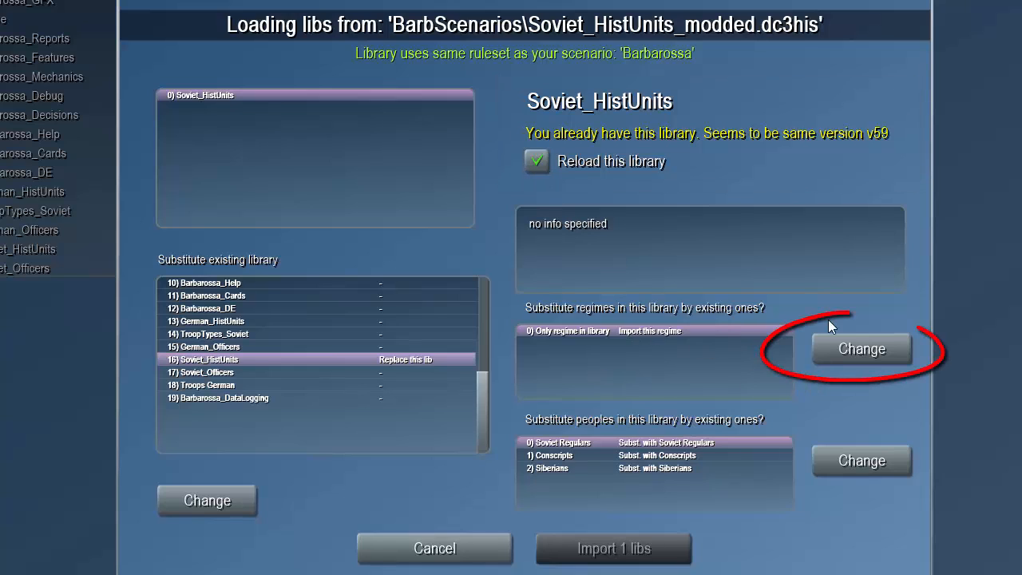
left_click(857, 358)
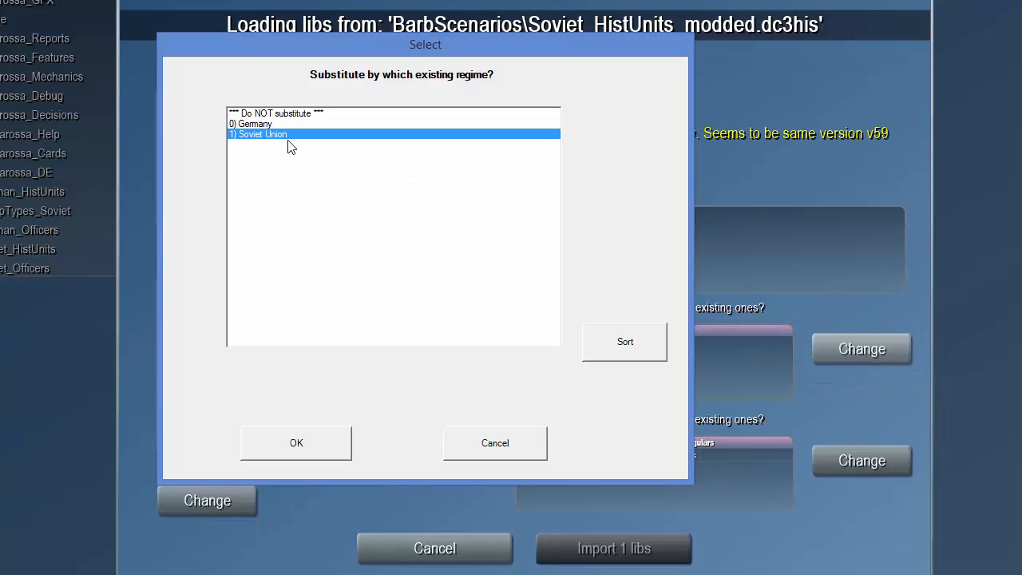
left_click(294, 455)
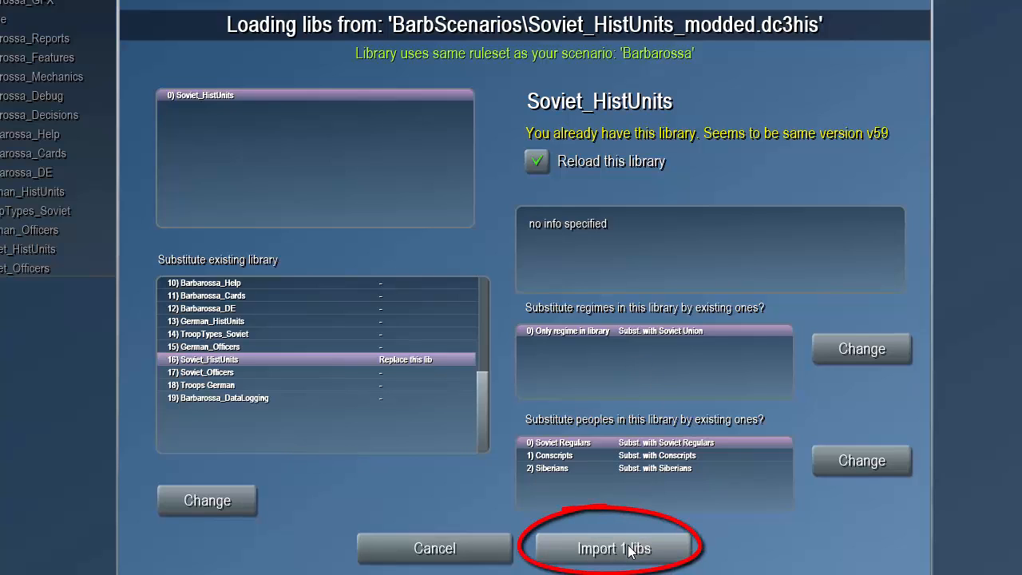
left_click(586, 553)
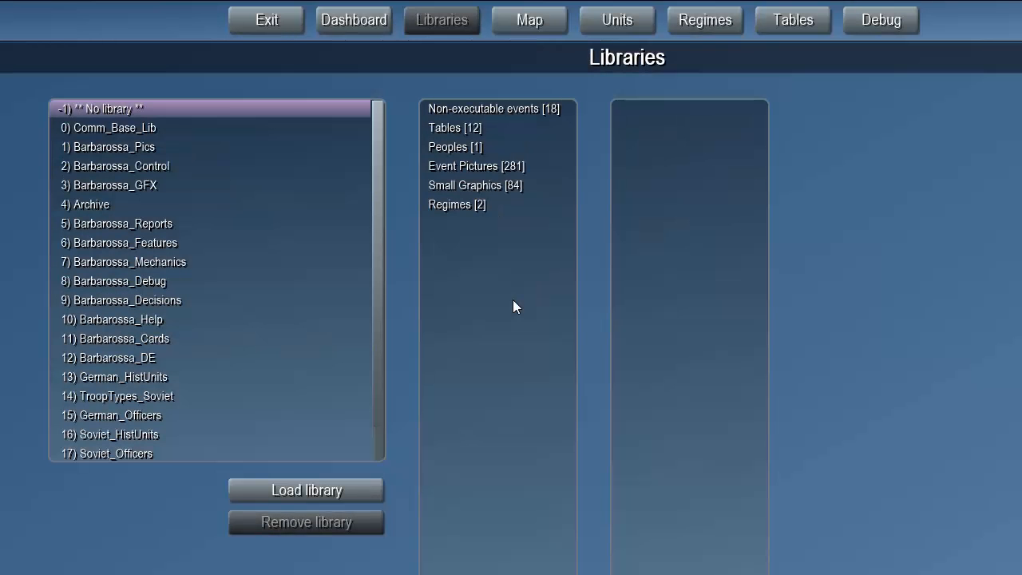
- Save the scenario as barbarossa_6123_h_modded.dc3 in the BarbScenarios folder and acknowledge the save
left_click(377, 24)
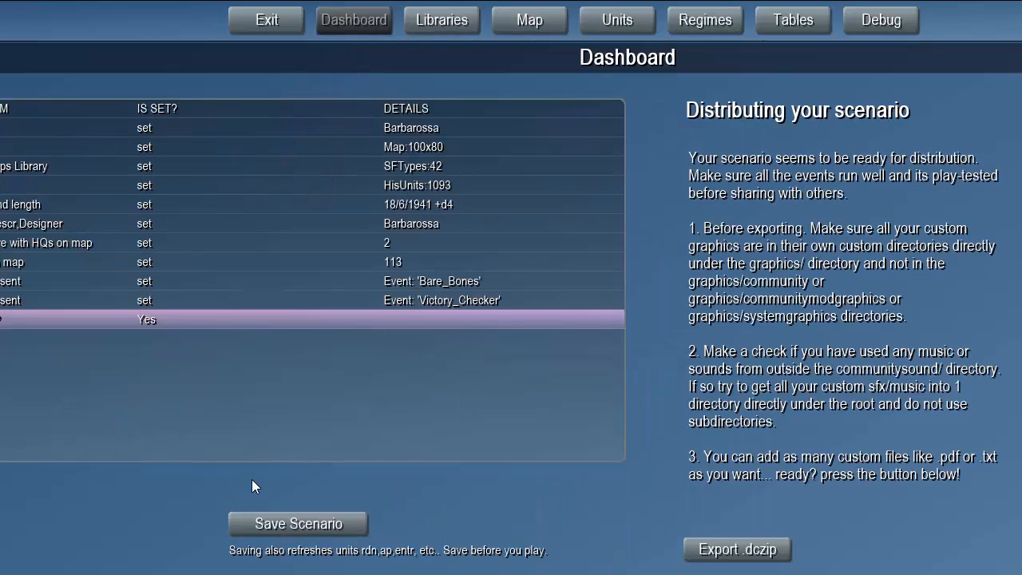
left_click(273, 523)
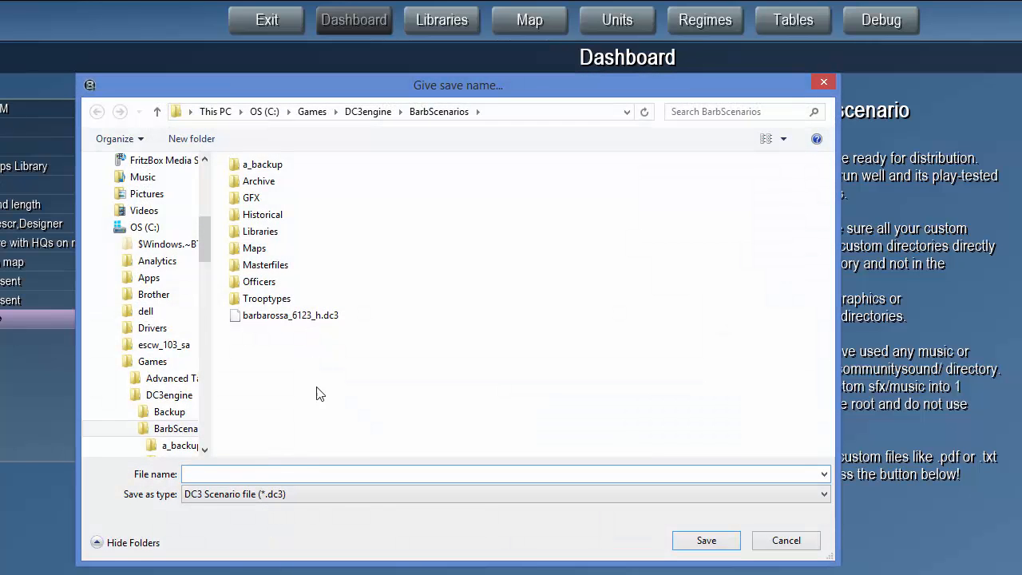
left_click(310, 317)
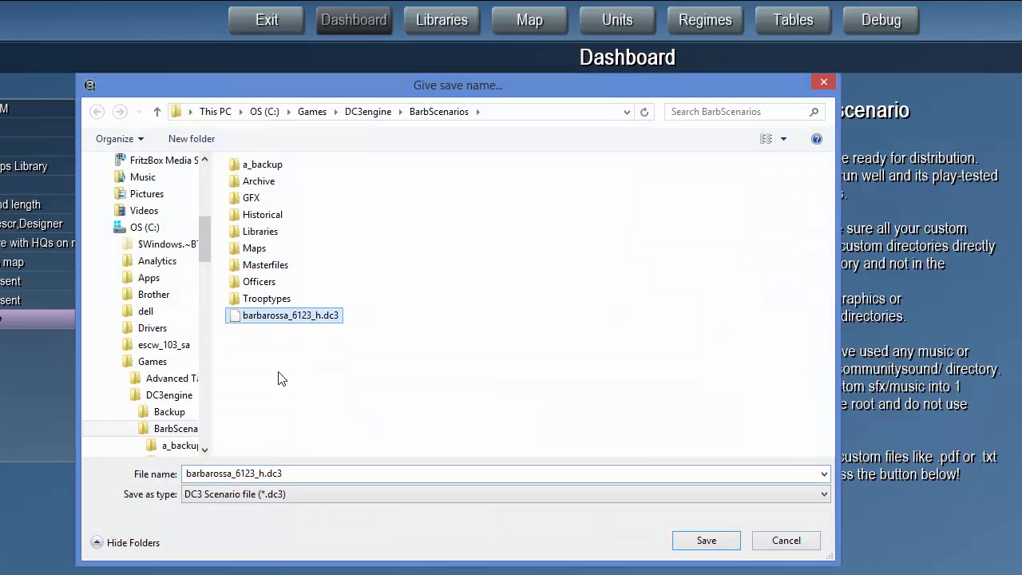
left_click(265, 473)
left_click(264, 472)
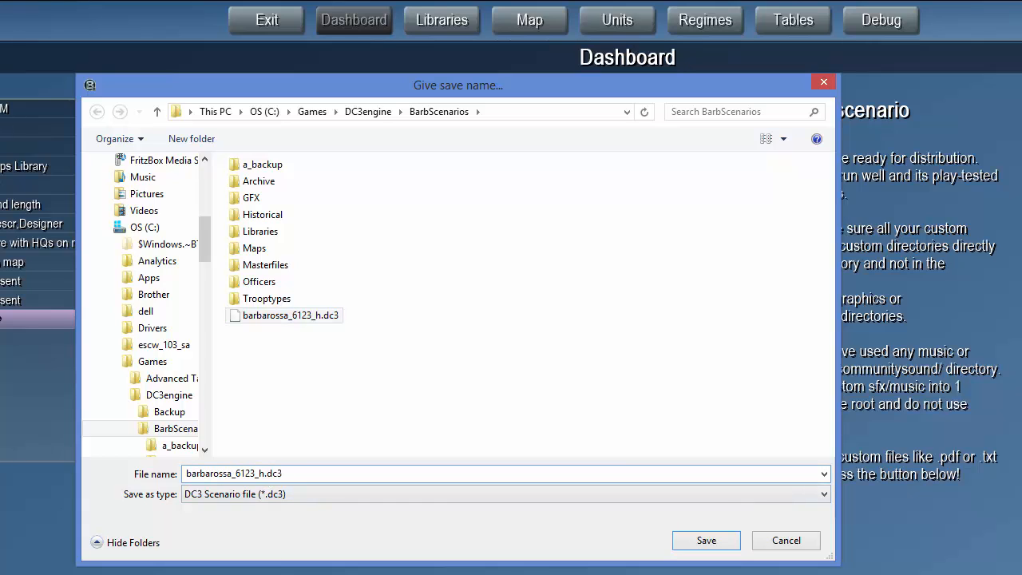
type("_modded")
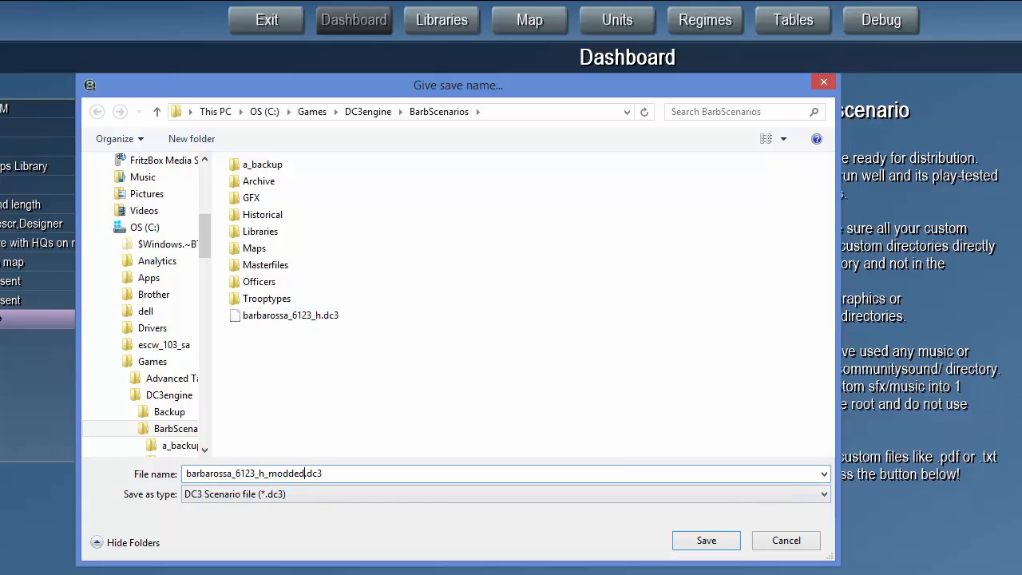
left_click(684, 545)
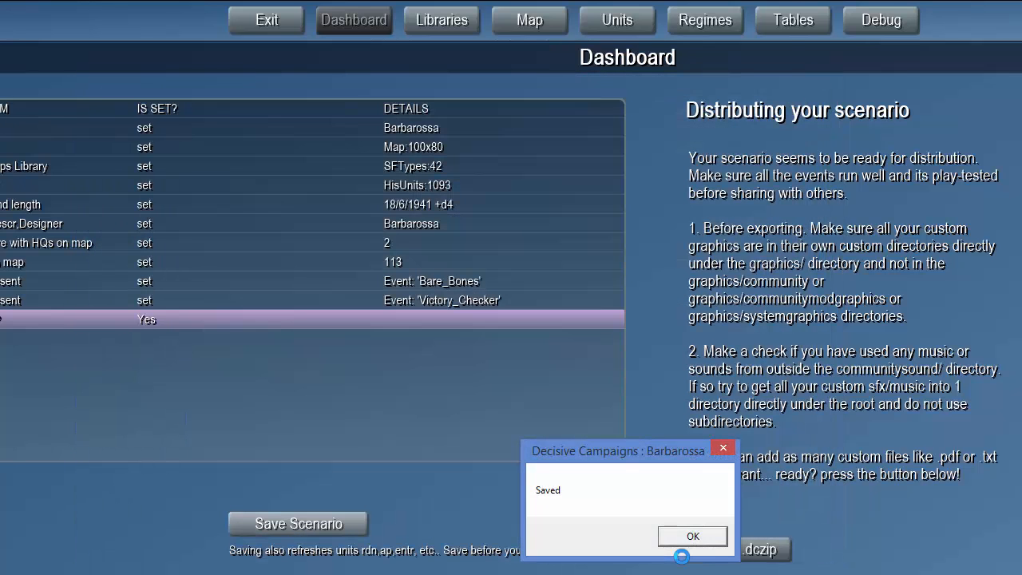
left_click_drag(635, 454, 511, 336)
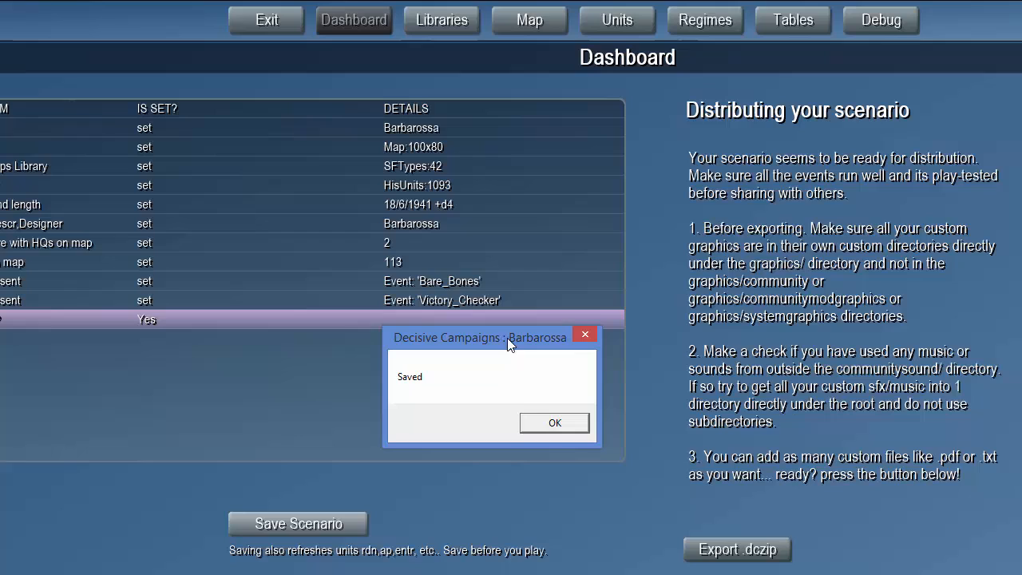
left_click(522, 425)
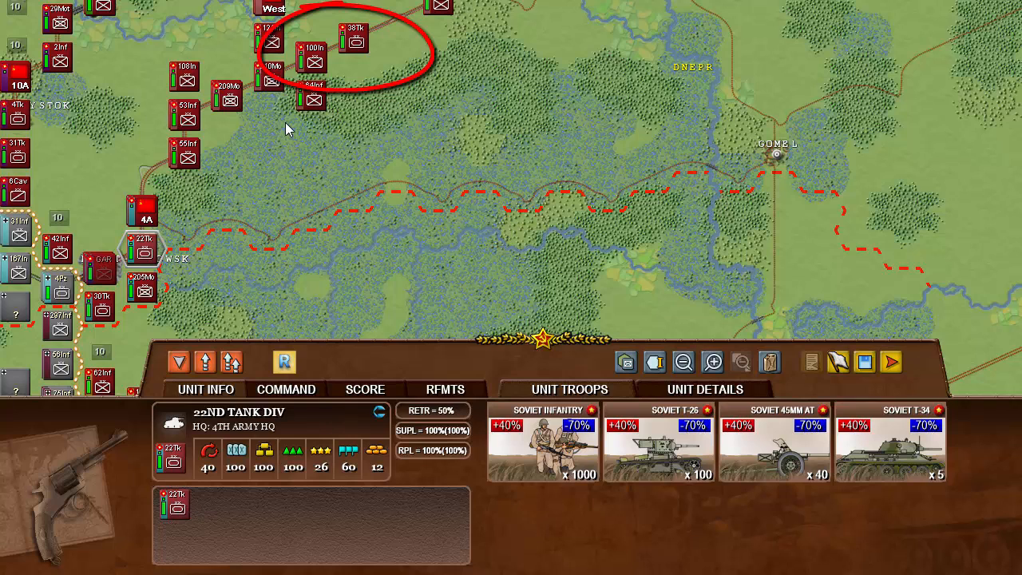
- On the game map, bring the 26th Tank Div to the top of its stack and inspect its troops and the 38th Tank Div's
left_click(311, 59)
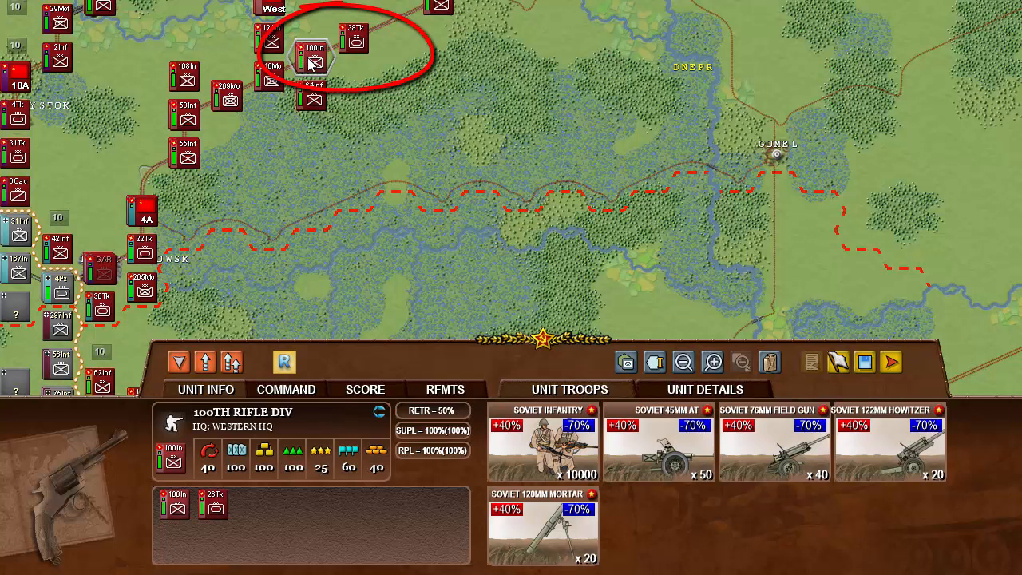
left_click(209, 513)
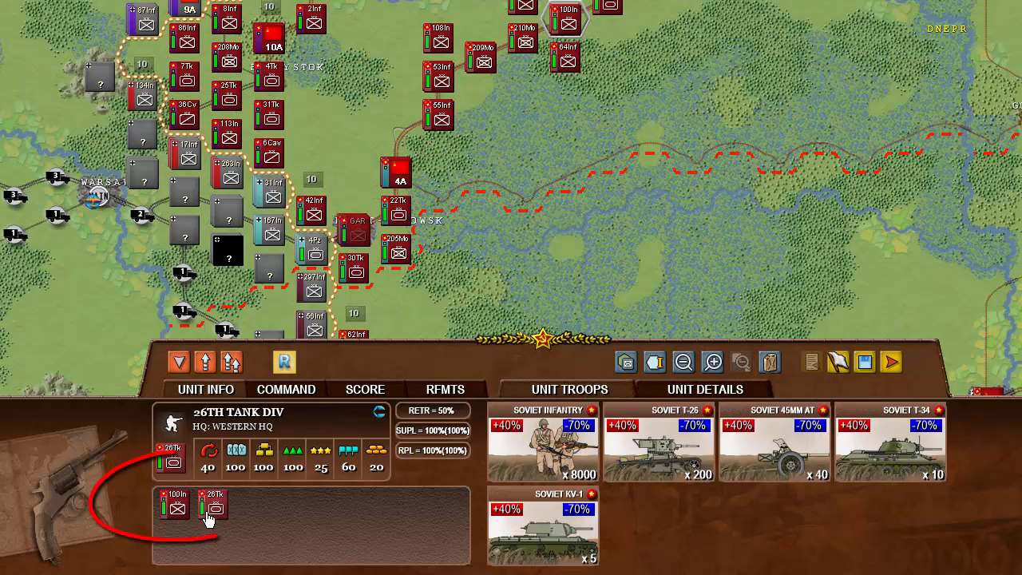
left_click(568, 25)
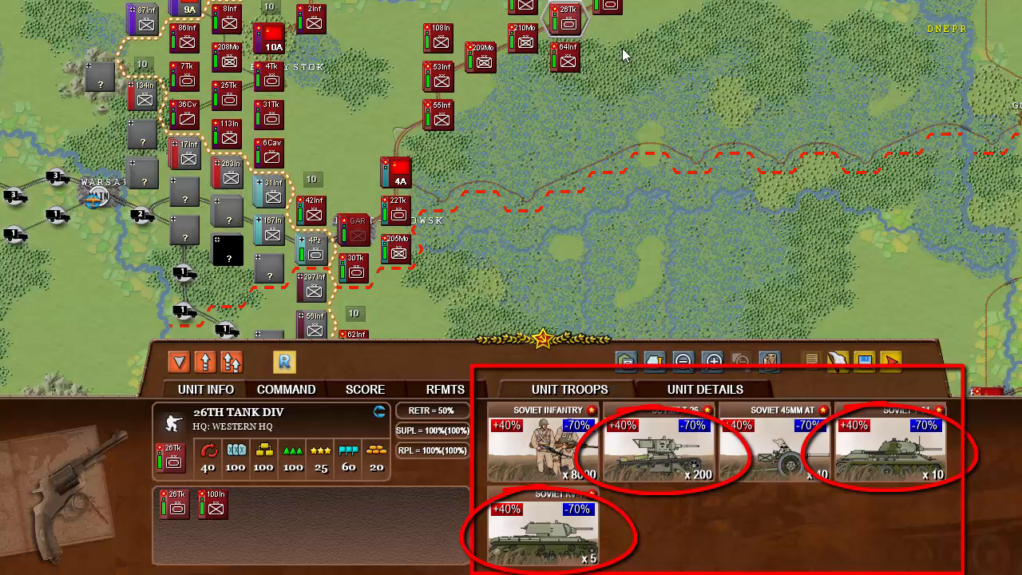
left_click(597, 14)
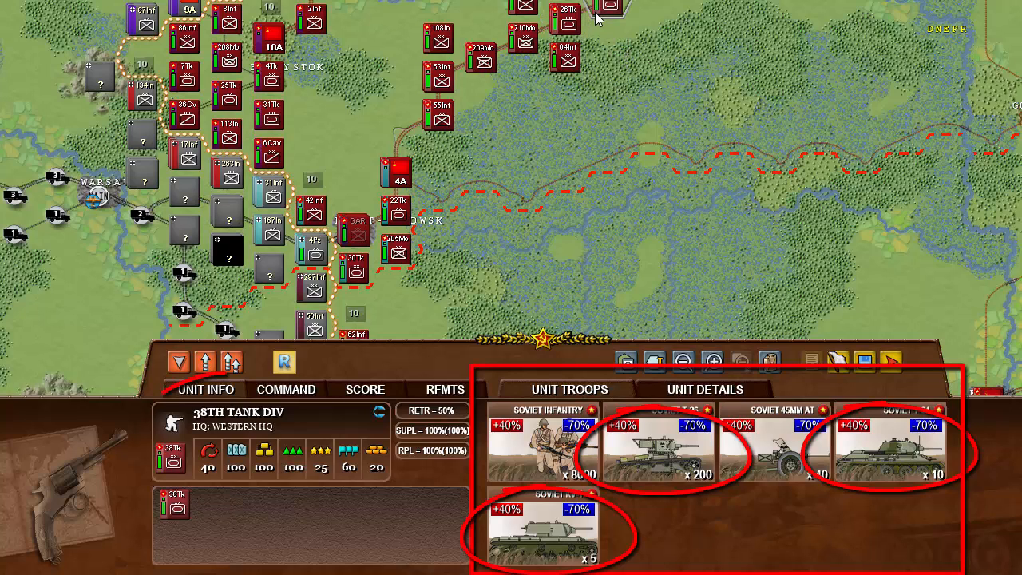